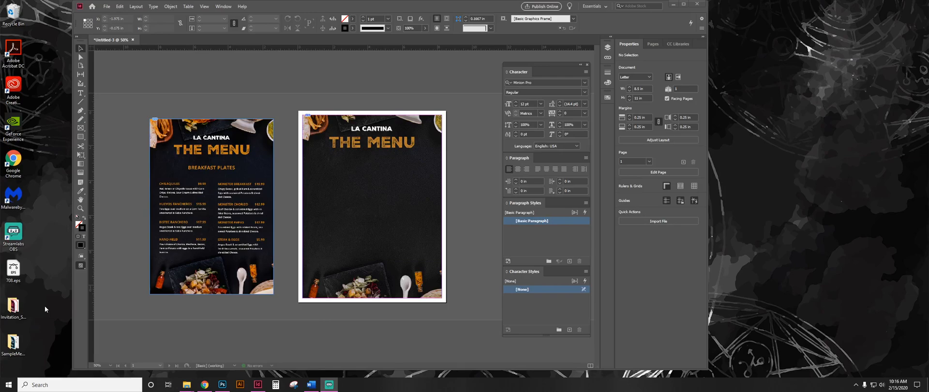
Open MenuText.docx from the SampleMenu_Styles desktop folder in Word as a read-only copy.
double_click(14, 342)
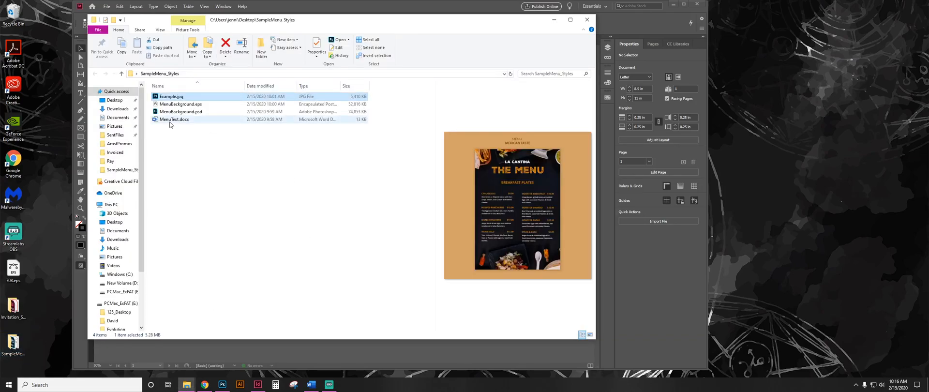
click(170, 121)
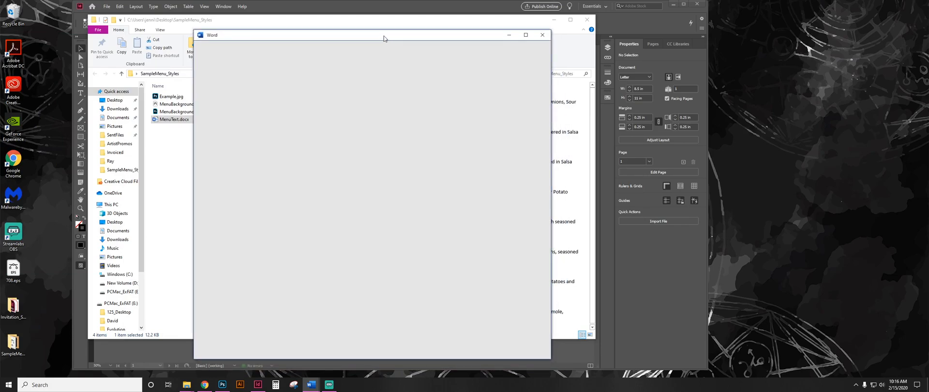
drag(384, 37, 398, 34)
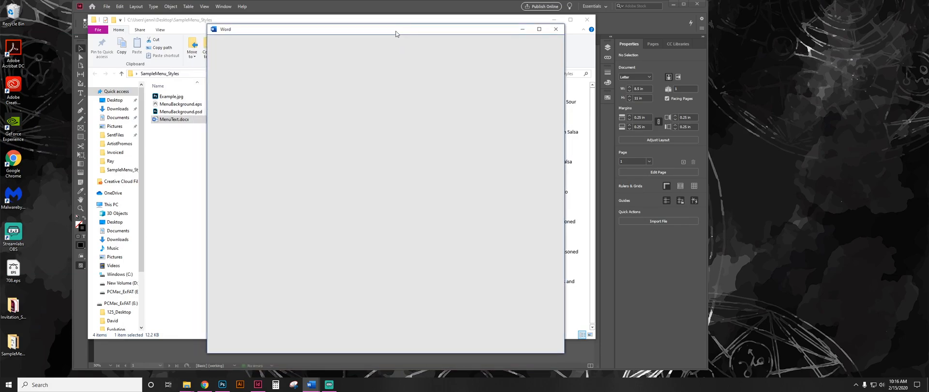
mouse_move(459, 29)
mouse_down()
mouse_move(469, 39)
mouse_move(451, 23)
mouse_up()
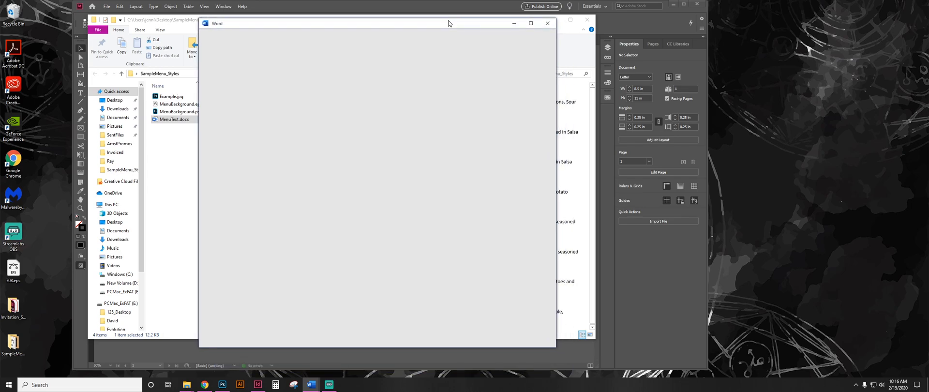
click(546, 26)
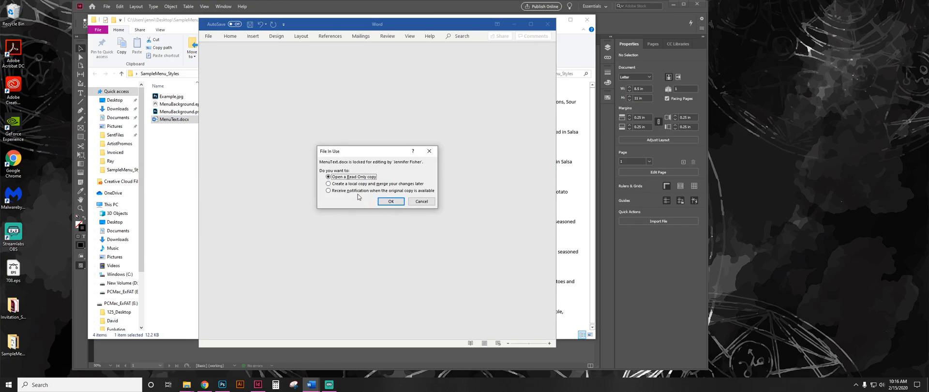
click(386, 201)
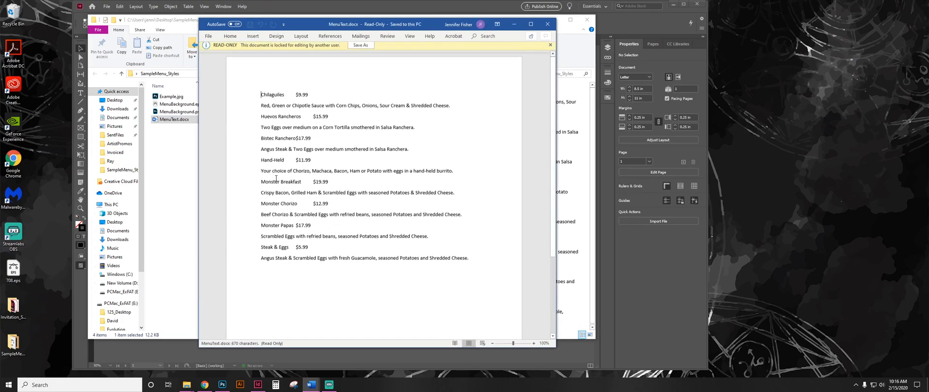
Copy all the menu items and descriptions from MenuText.docx, close the document and switch back to InDesign.
drag(261, 97, 476, 265)
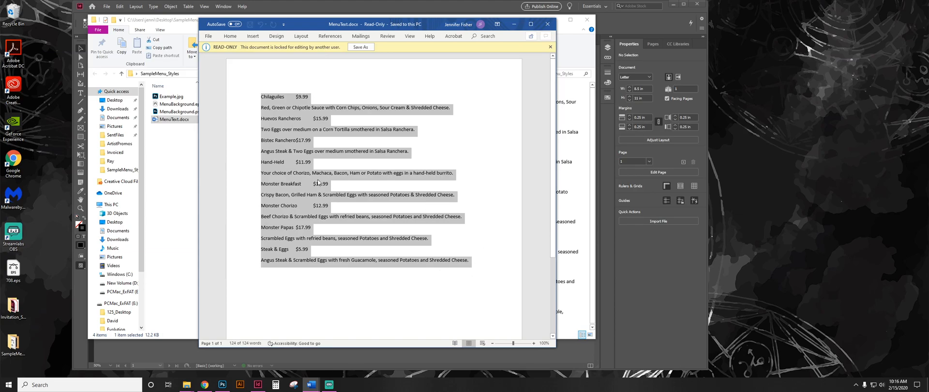
click(548, 25)
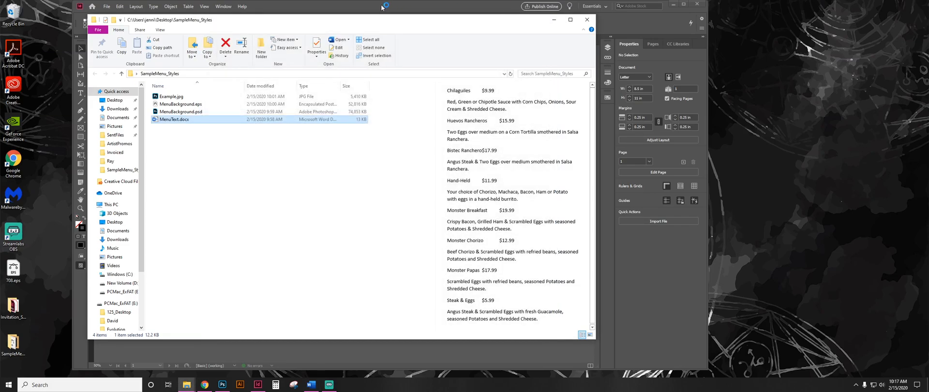
click(388, 9)
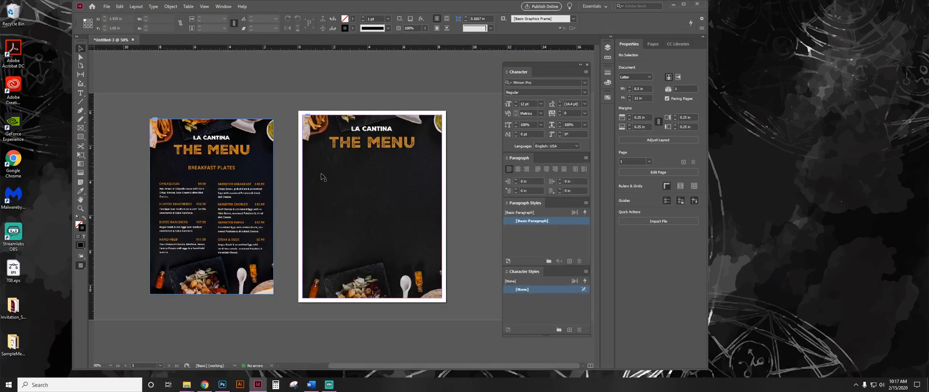
Create a text frame about 7.1 in wide below THE MENU heading and paste the copied menu text into it.
click(82, 94)
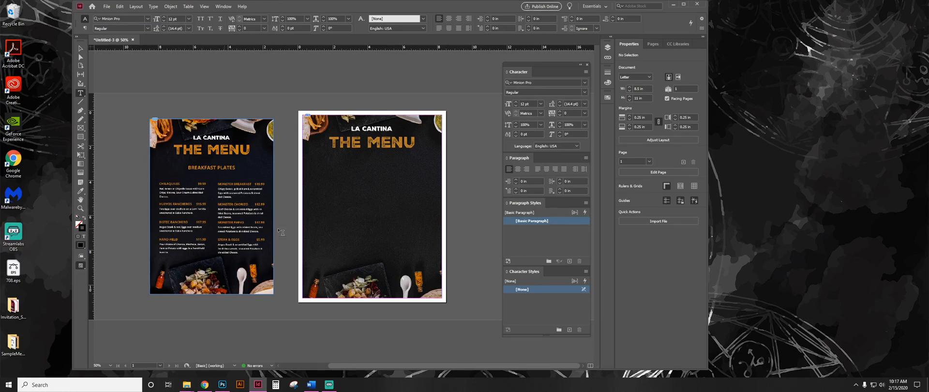
drag(310, 171, 433, 265)
key(ctrl+v)
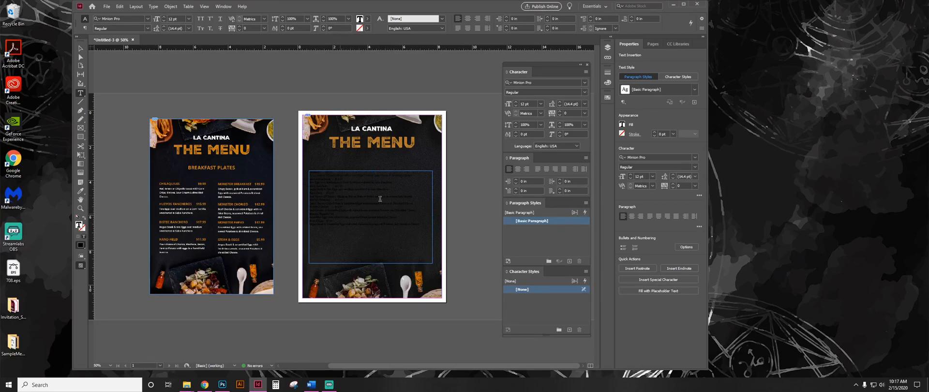
Set the menu text frame to two columns with preview on, and widen the gutter between the columns.
click(175, 9)
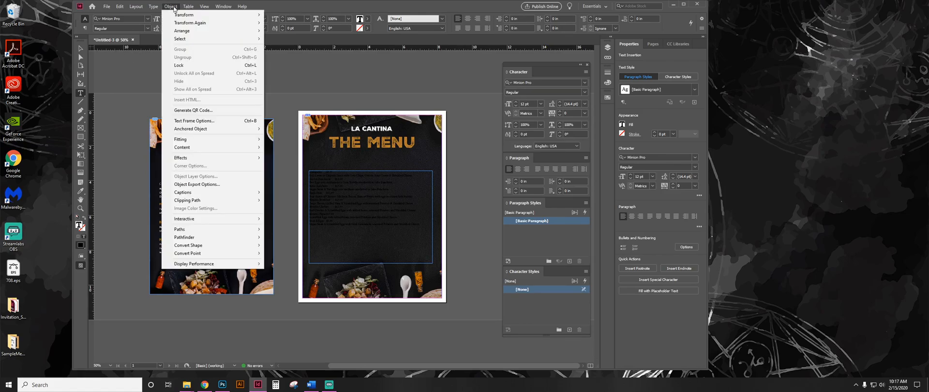
click(208, 121)
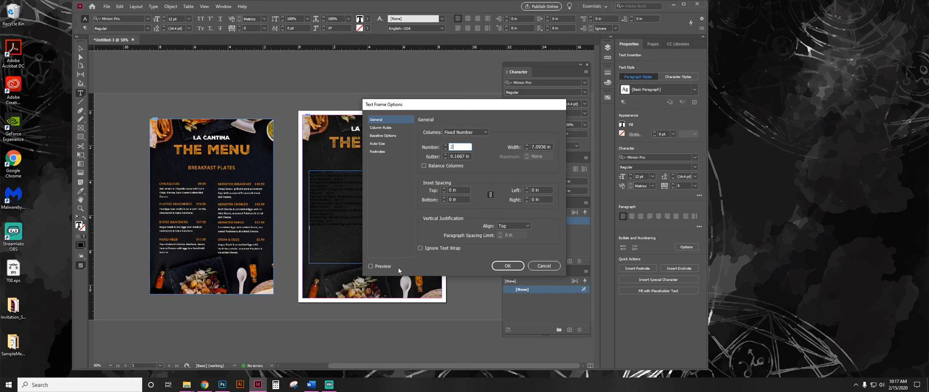
click(379, 265)
drag(418, 106, 490, 108)
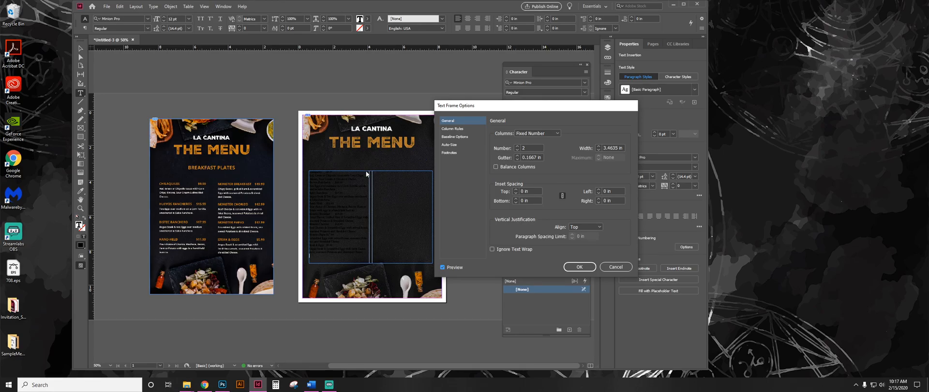
click(516, 156)
click(517, 157)
click(517, 156)
click(516, 156)
click(516, 156)
click(516, 156)
click(517, 157)
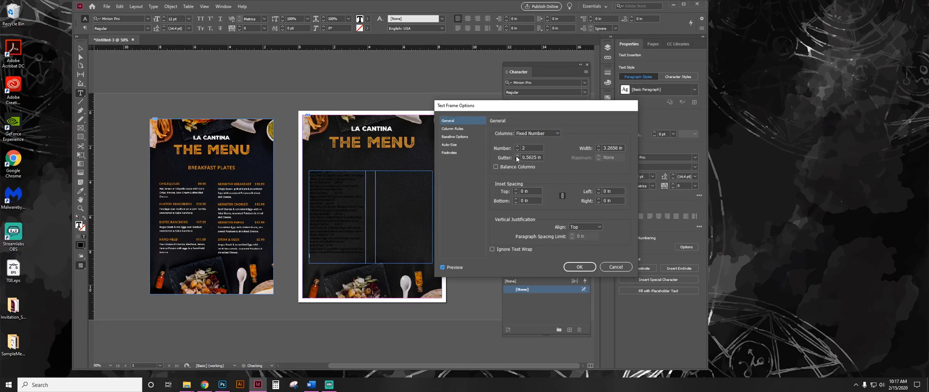
click(516, 156)
click(578, 267)
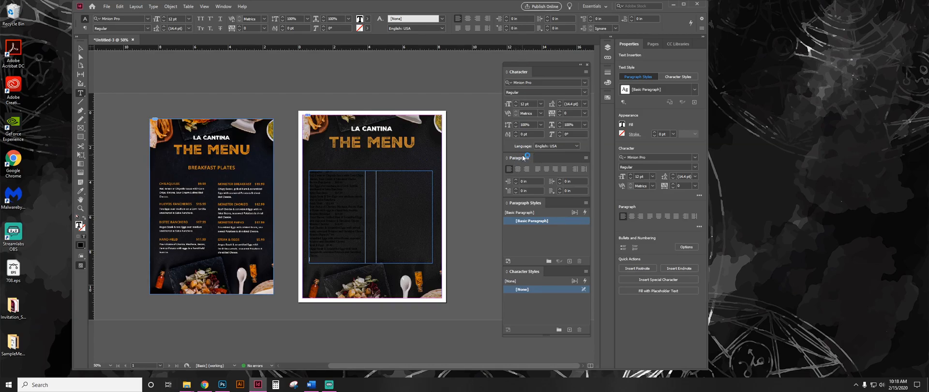
click(223, 6)
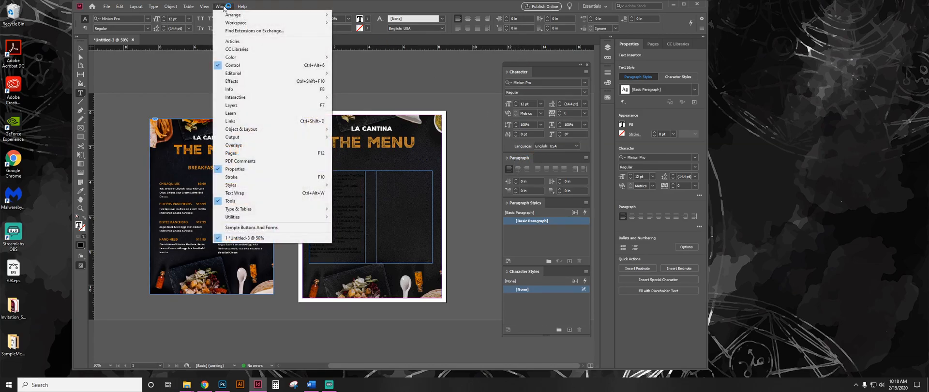
mouse_move(262, 210)
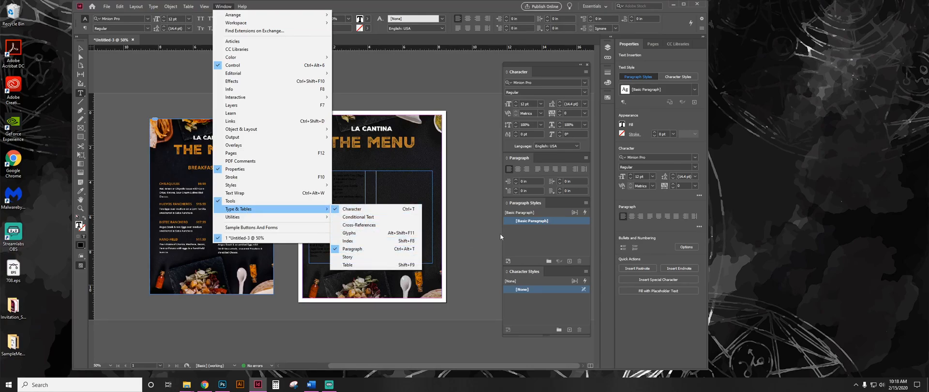
click(223, 6)
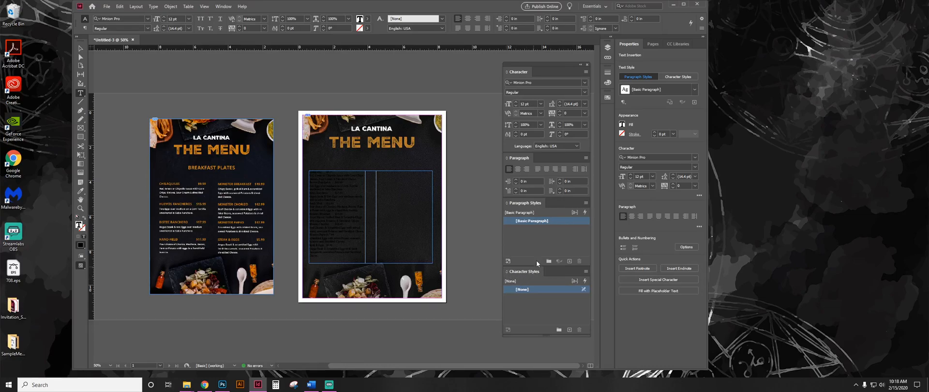
click(153, 7)
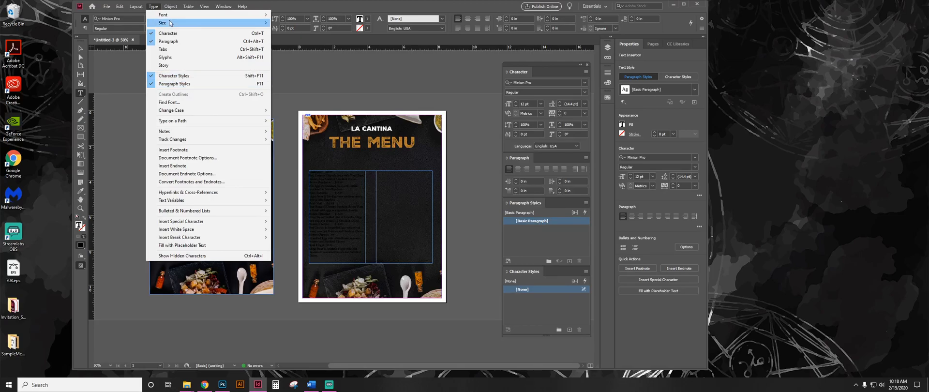
click(154, 8)
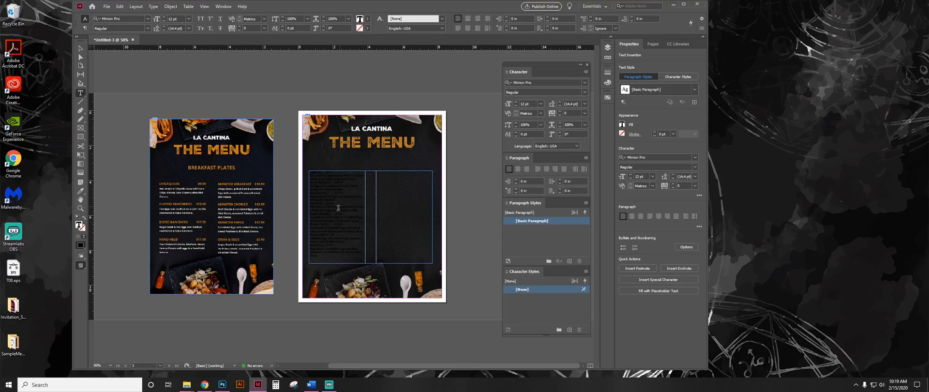
drag(337, 217, 318, 190)
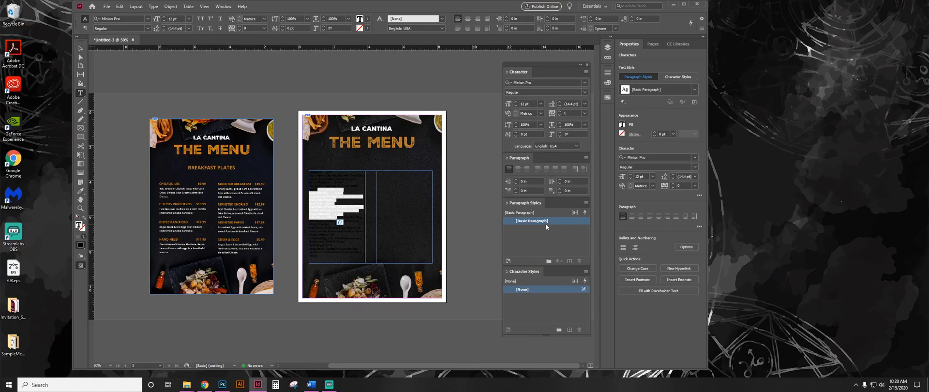
click(336, 192)
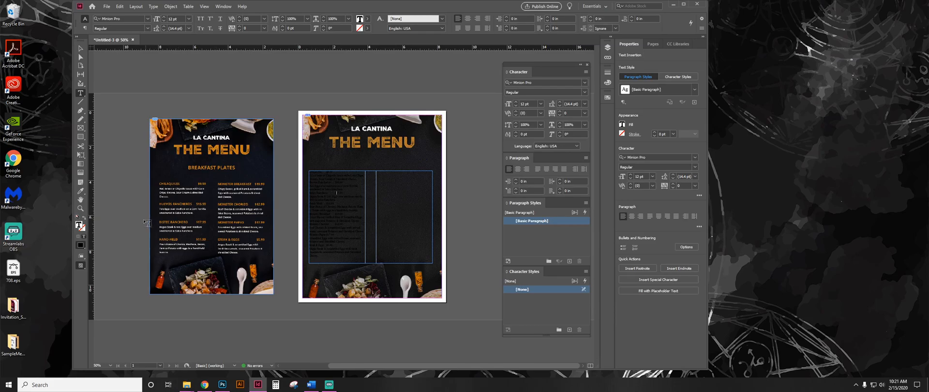
Change the fill colour of the Chilaguiles item, price and description to Paper.
click(79, 209)
drag(303, 162, 399, 210)
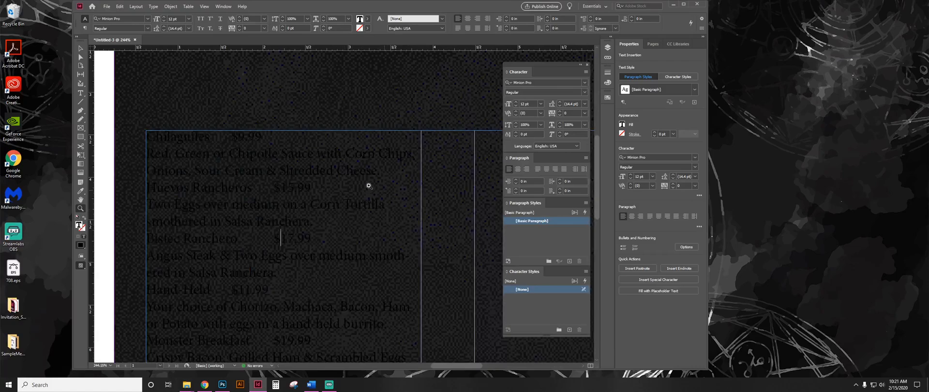
click(80, 93)
drag(381, 171, 142, 134)
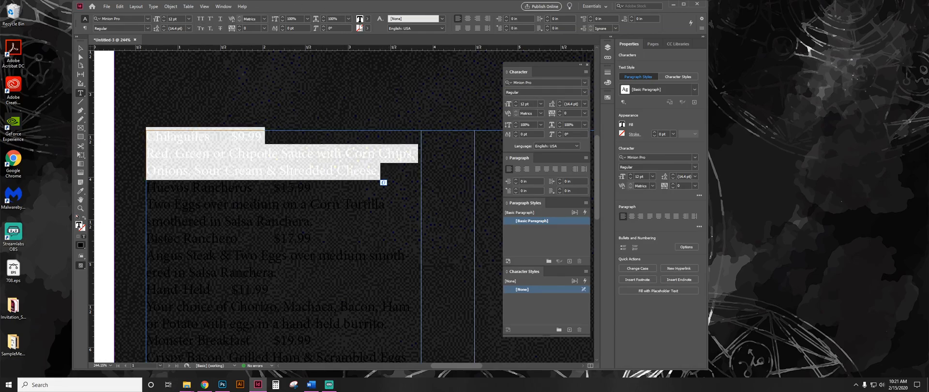
click(367, 19)
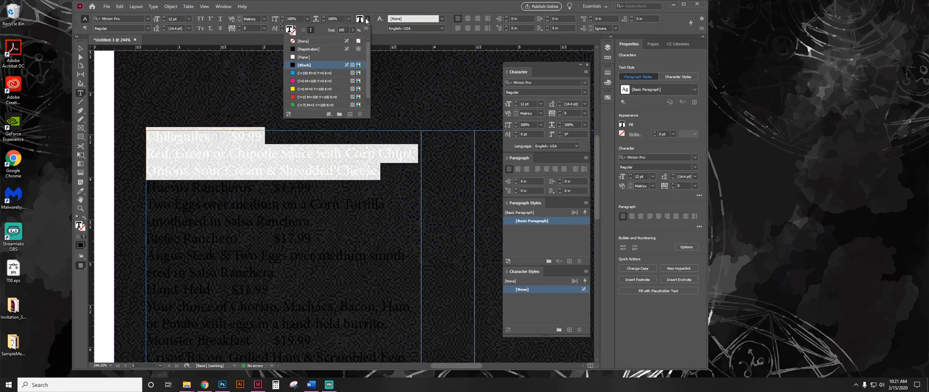
click(319, 57)
click(267, 142)
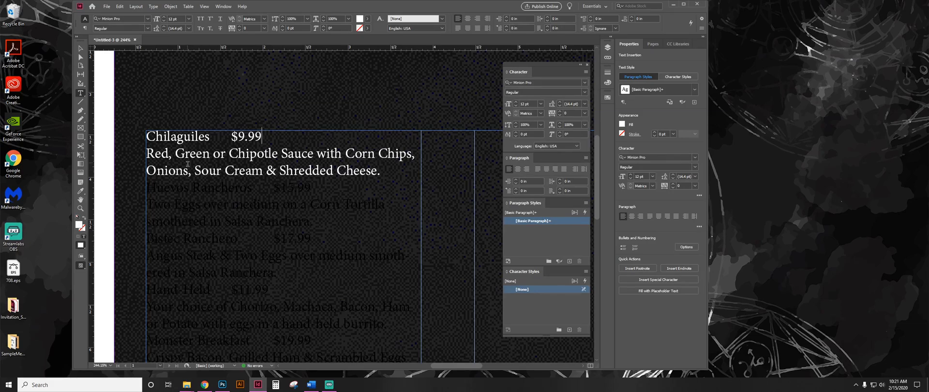
Turn on the display of hidden characters in the menu text.
drag(163, 137, 268, 178)
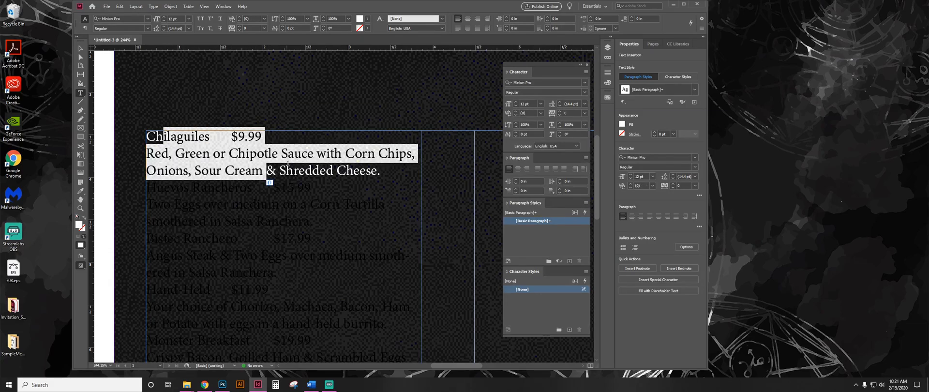
click(334, 170)
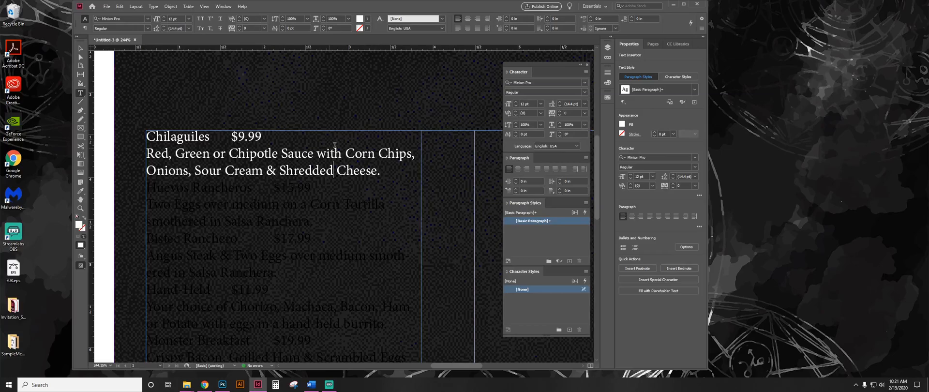
click(153, 7)
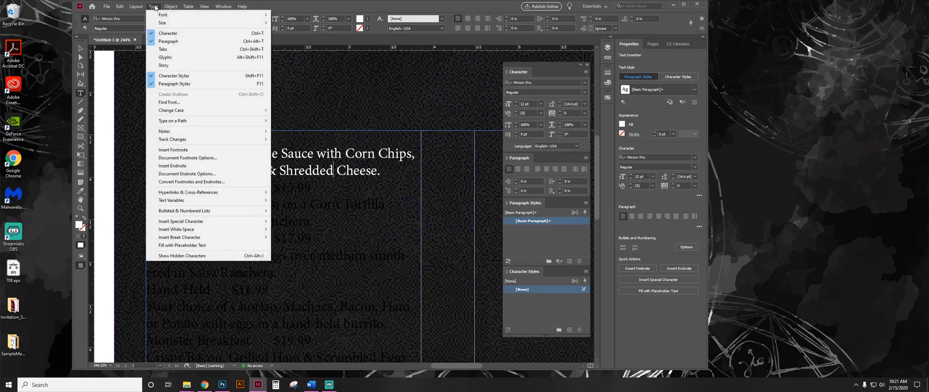
click(210, 256)
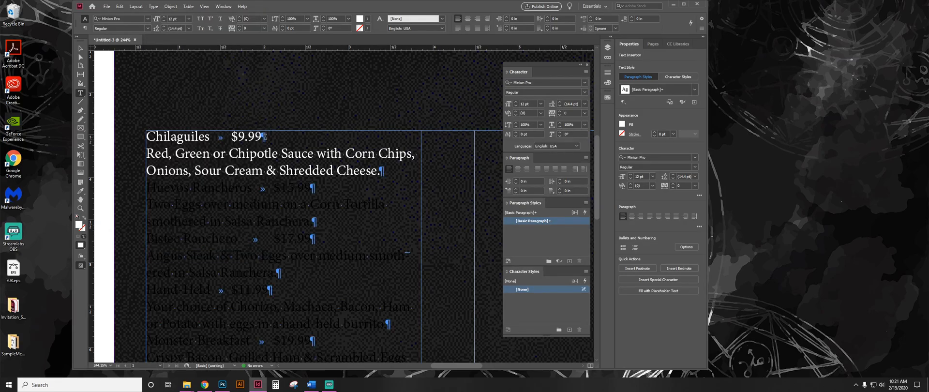
drag(261, 138, 267, 138)
click(147, 153)
drag(373, 171, 386, 175)
click(221, 188)
drag(319, 153, 172, 136)
click(191, 165)
Set the font of the Chilaguiles name, price and description to Arial, filtering the font list to sans serif.
drag(381, 170, 135, 138)
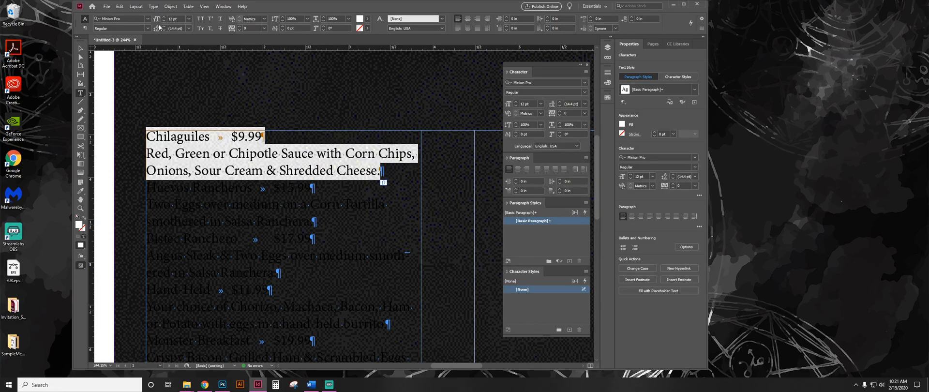
click(147, 18)
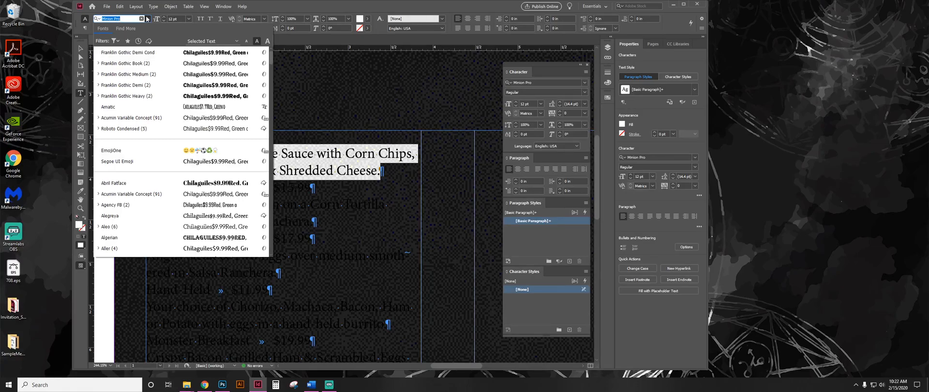
click(116, 41)
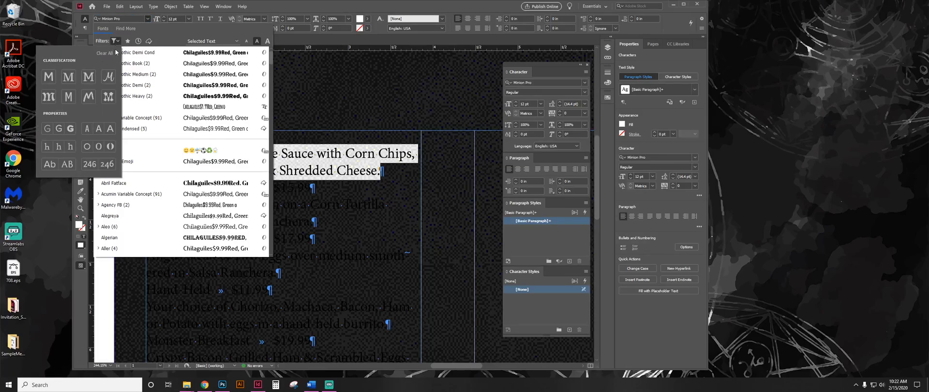
click(48, 78)
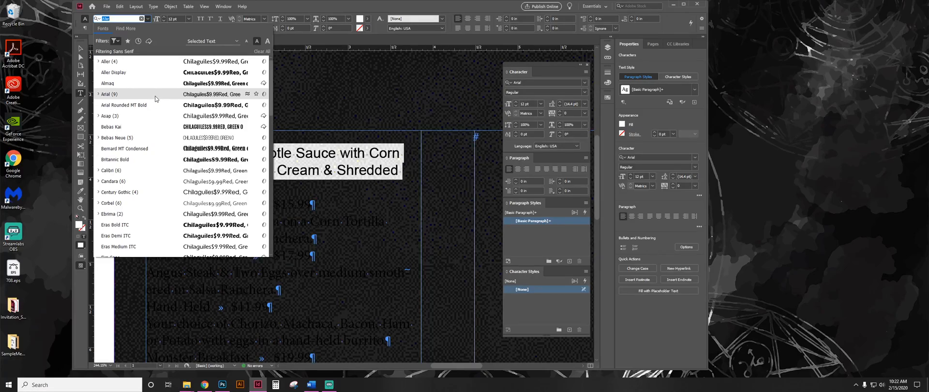
click(110, 94)
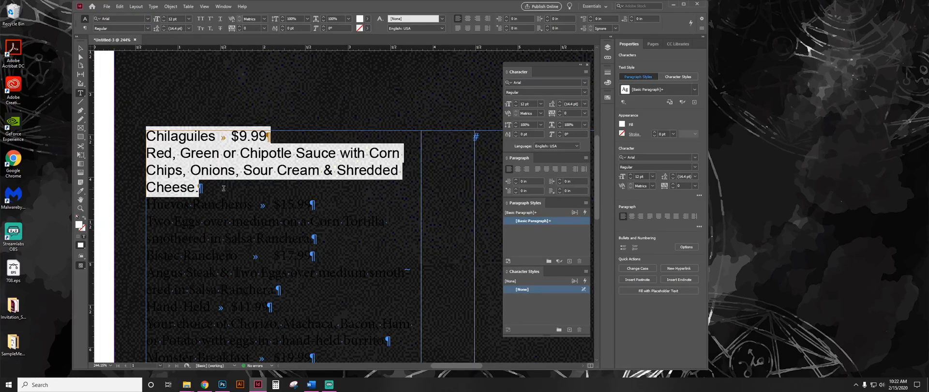
click(245, 188)
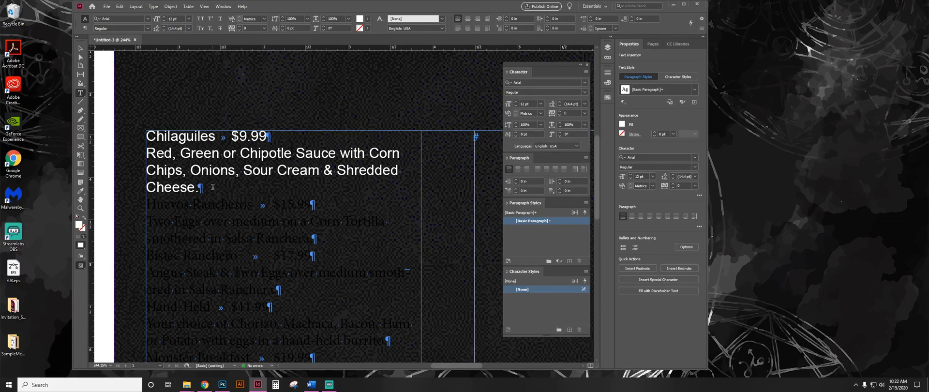
Set the Chilaguiles description text to 10 pt.
drag(211, 188, 136, 155)
click(182, 17)
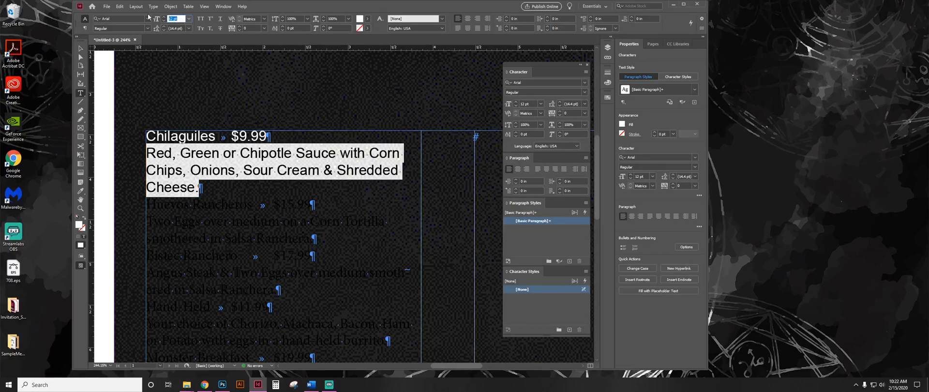
text(15)
key(Return)
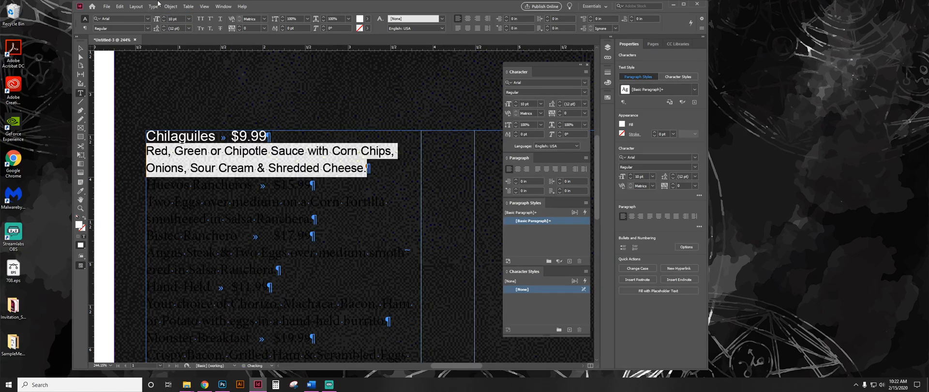
Make the Chilaguiles name and price line bold and set its size to 20 pt.
drag(269, 136, 165, 144)
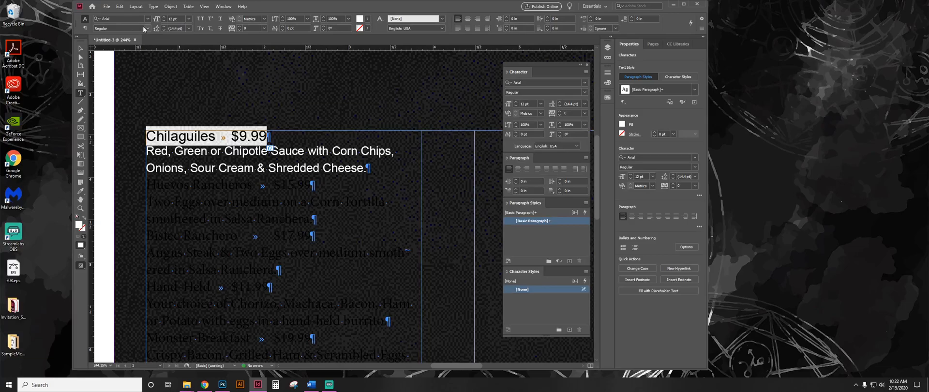
click(146, 29)
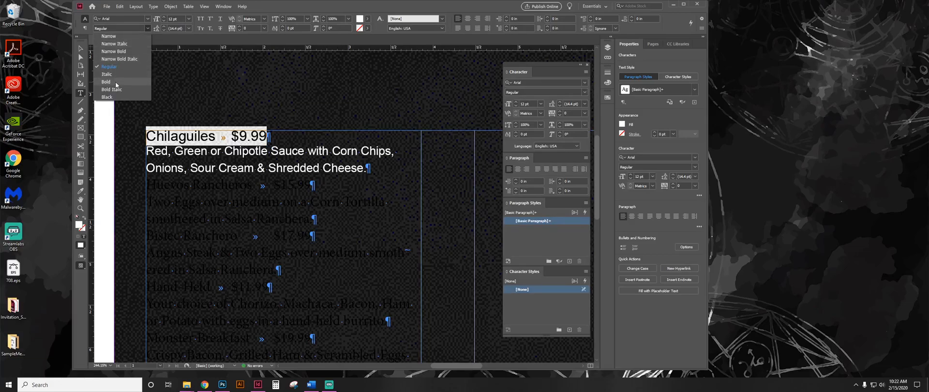
click(116, 83)
click(179, 20)
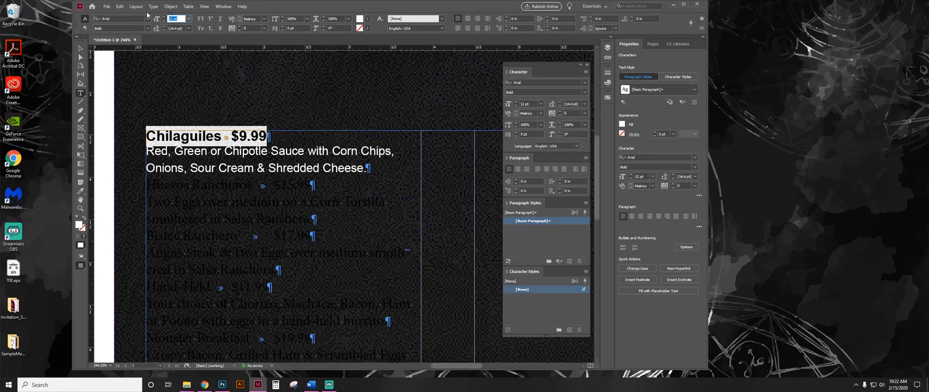
text(24)
key(Return)
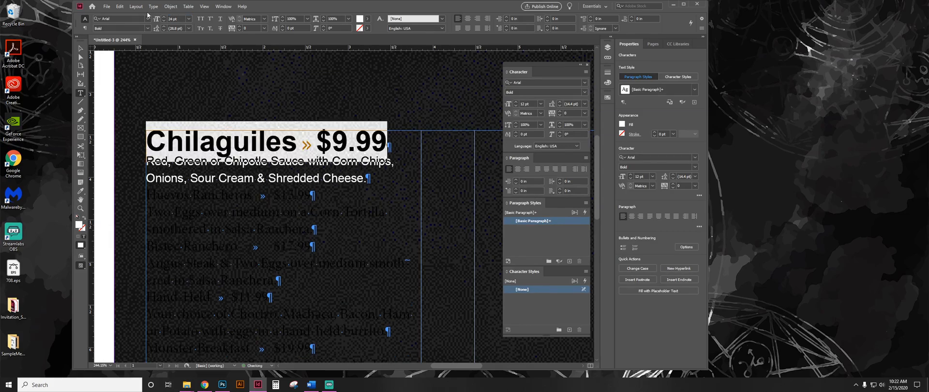
click(181, 20)
text(20)
key(Return)
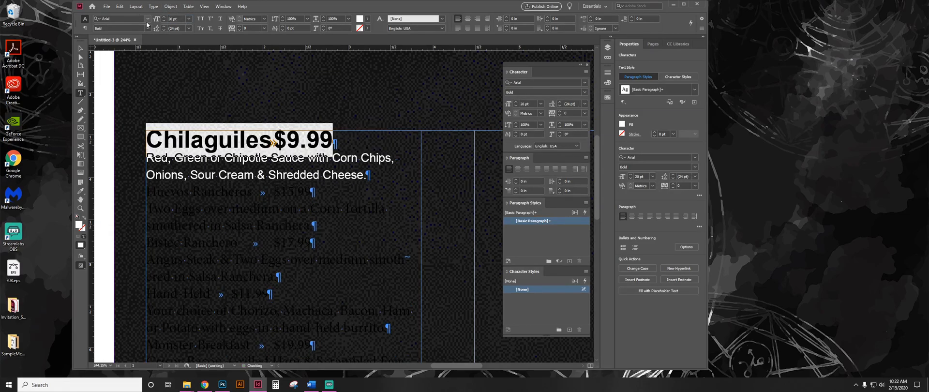
Display the Swatches and fill the Chilaguiles name and price line with red C=15 M=100 Y=100 K=0.
click(230, 8)
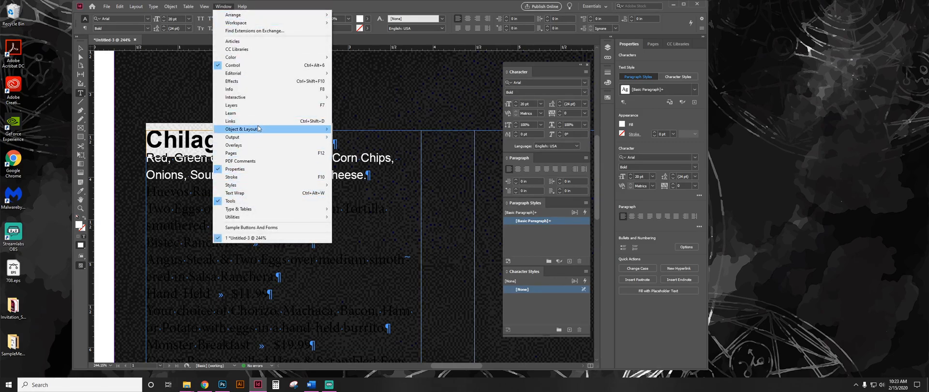
mouse_move(239, 57)
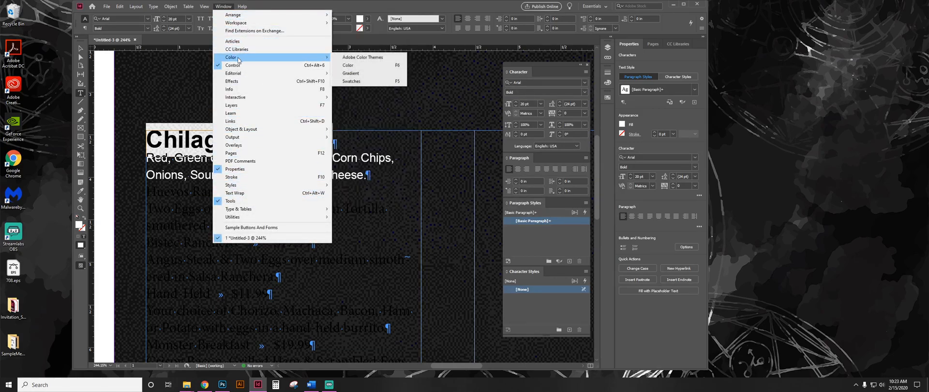
click(373, 82)
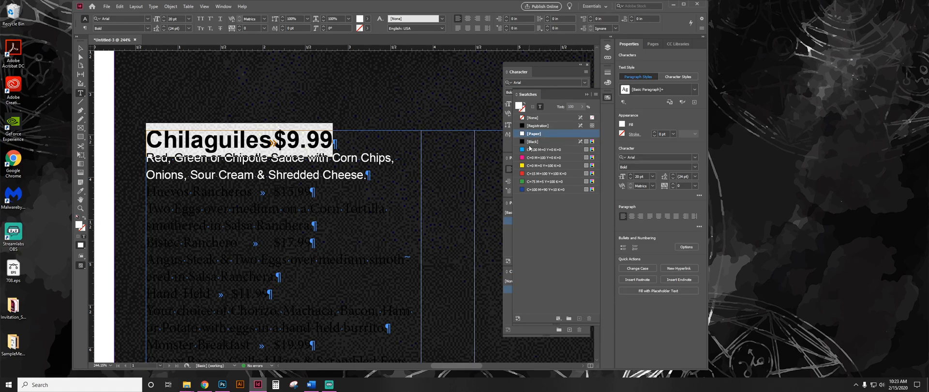
click(539, 174)
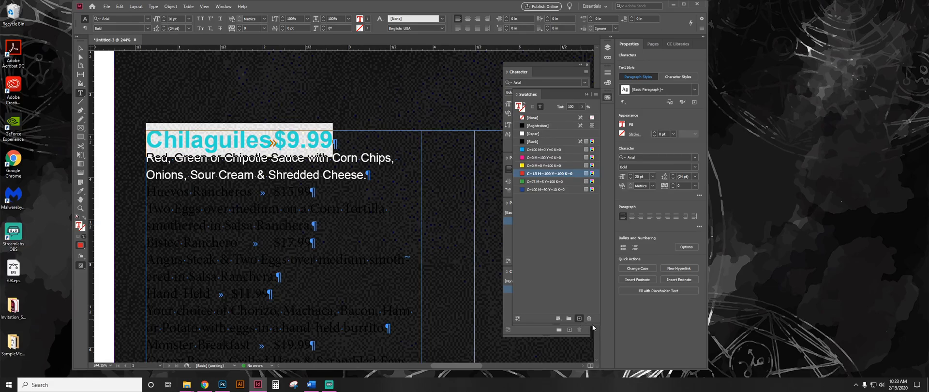
Create an orange process CMYK swatch with C=0 M=60 Y=100 K=0 for the Chilaguiles name and price line.
alt+click(580, 318)
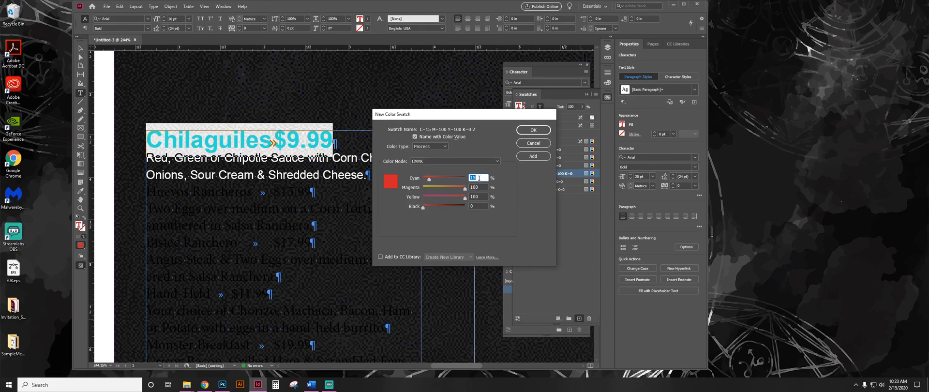
text(0)
key(Tab)
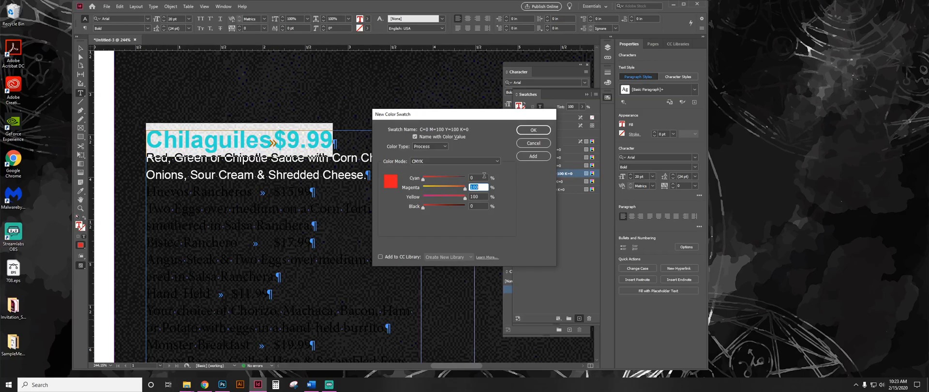
key(Tab)
key(shift+Tab)
text(5)
key(Tab)
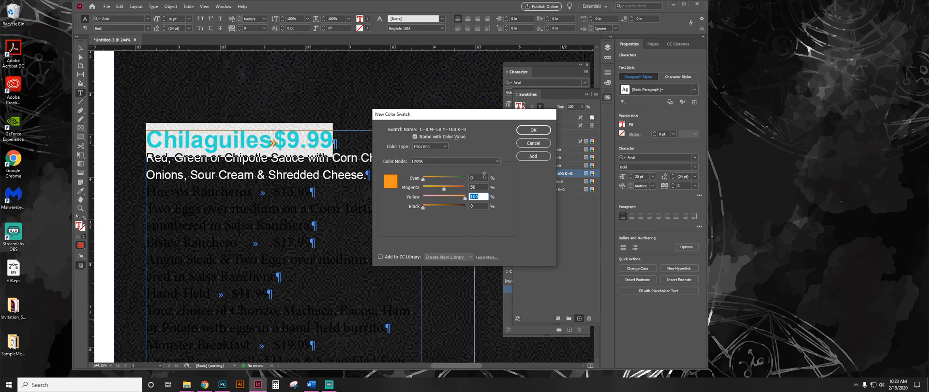
drag(482, 188, 433, 187)
text(6)
key(Tab)
click(532, 130)
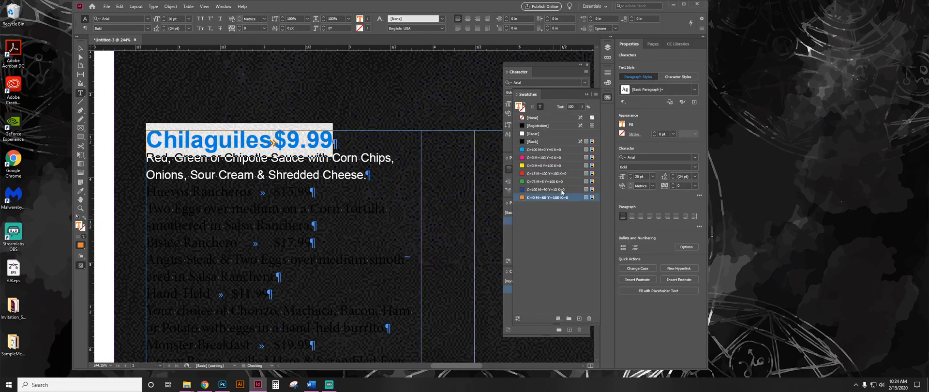
click(317, 136)
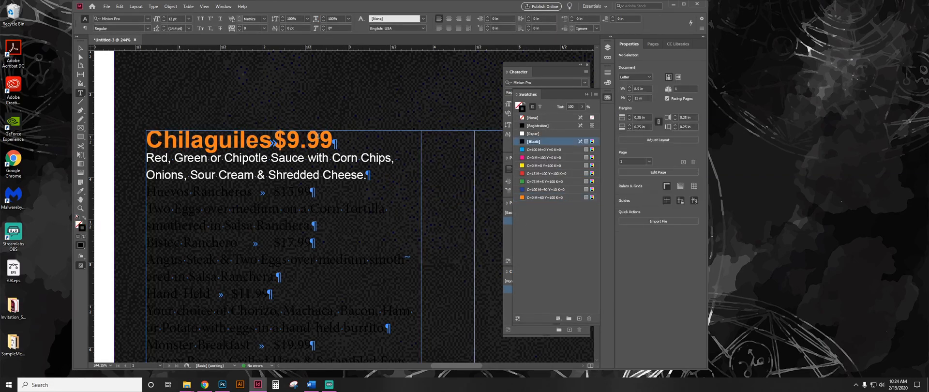
Apply All Caps to the orange Chilaguiles name and price line.
drag(345, 140, 146, 141)
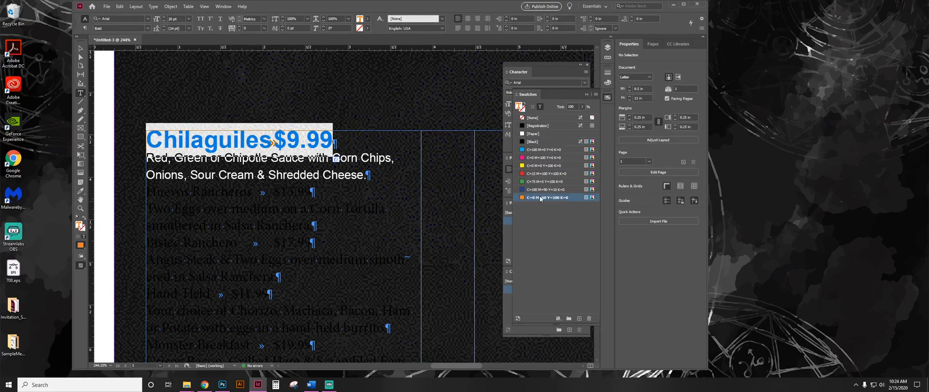
click(309, 138)
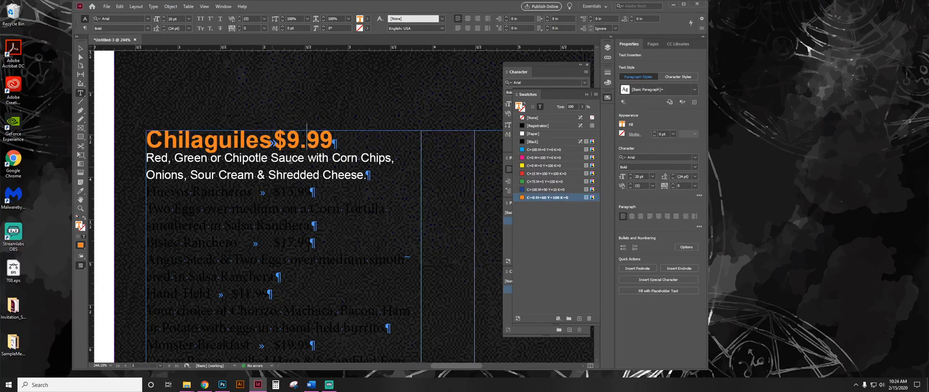
drag(333, 140, 151, 148)
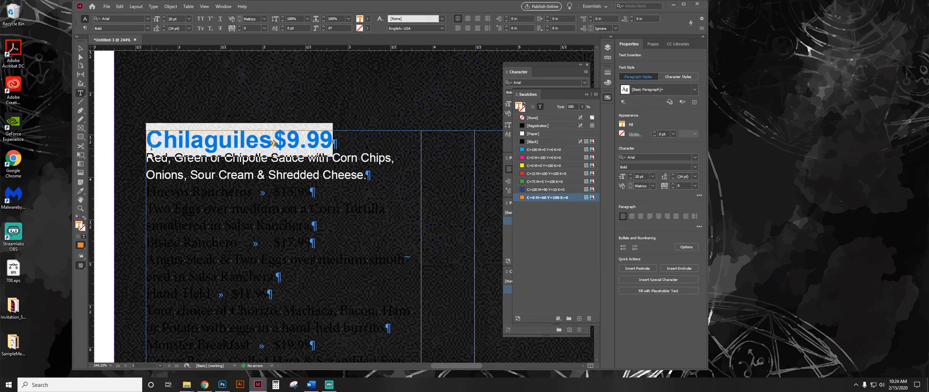
click(201, 19)
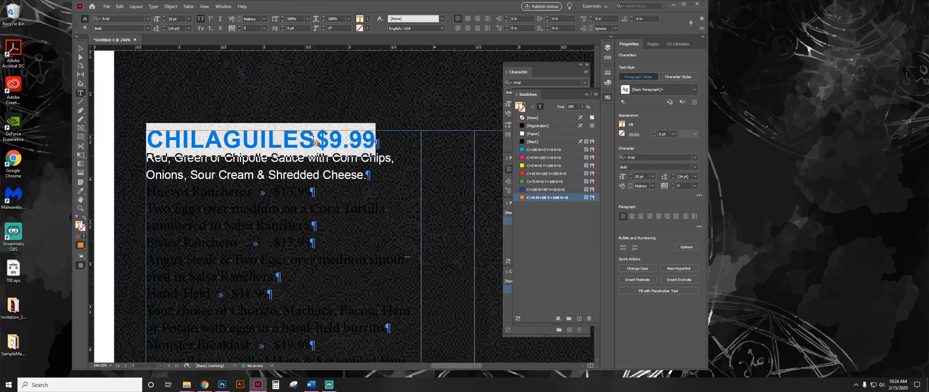
Insert a tab between the word CHILAGUILES and its price.
key(ctrl+0)
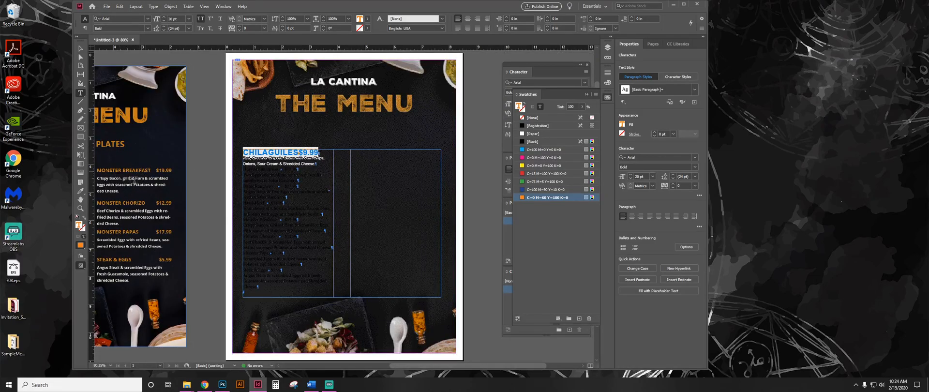
click(307, 153)
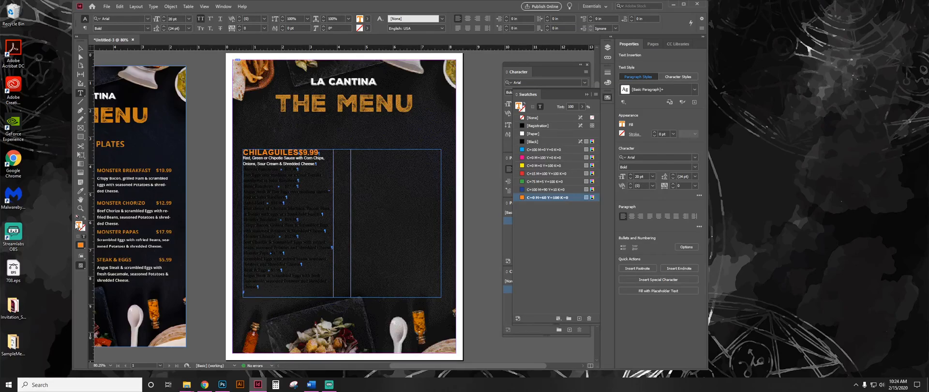
click(80, 209)
drag(226, 124, 390, 184)
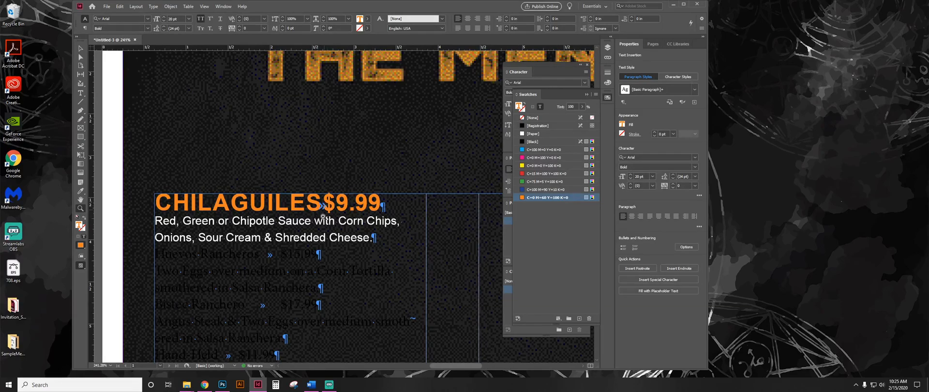
click(81, 93)
click(321, 203)
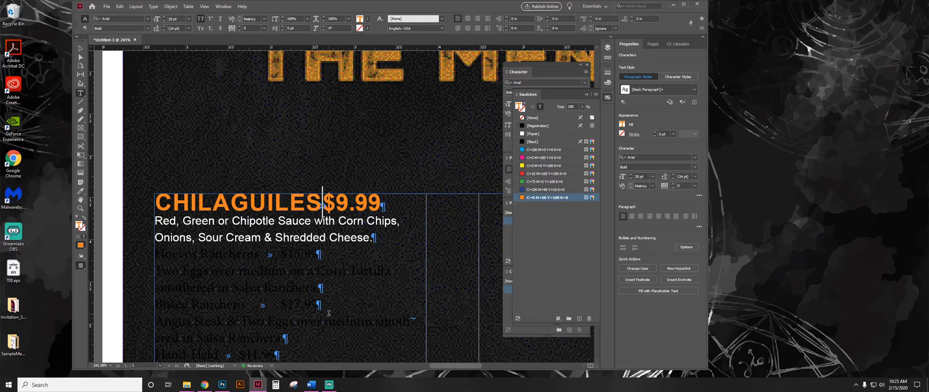
key(Tab)
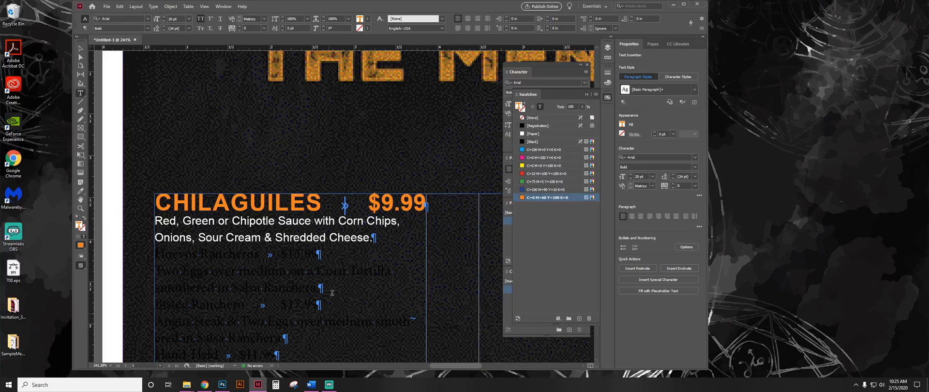
Copy the formatting of the CHILAGUILES line onto the Huevos Rancheros name and price line with the Eyedropper tool.
drag(373, 238, 256, 238)
drag(276, 202, 243, 202)
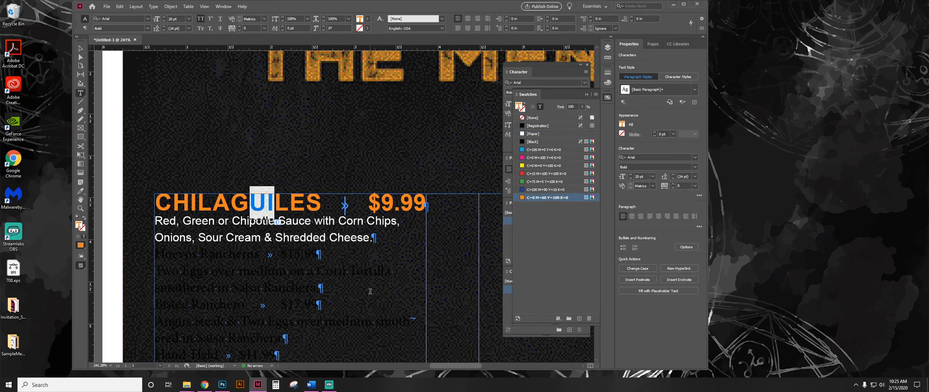
scroll(372, 293, down, 2)
drag(330, 203, 155, 203)
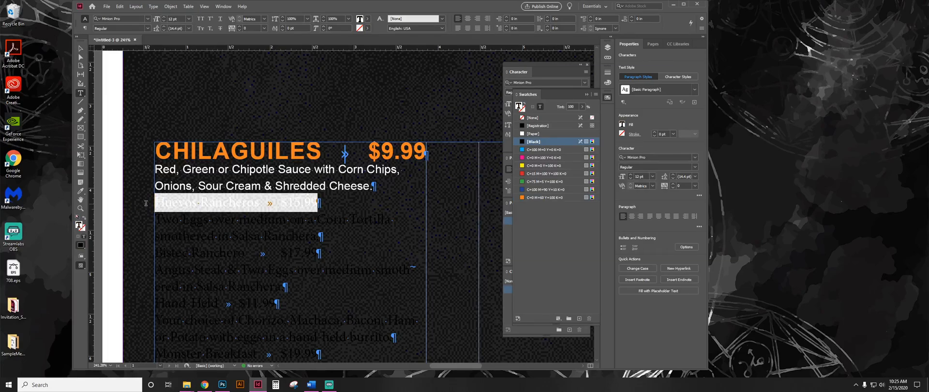
click(80, 190)
click(207, 145)
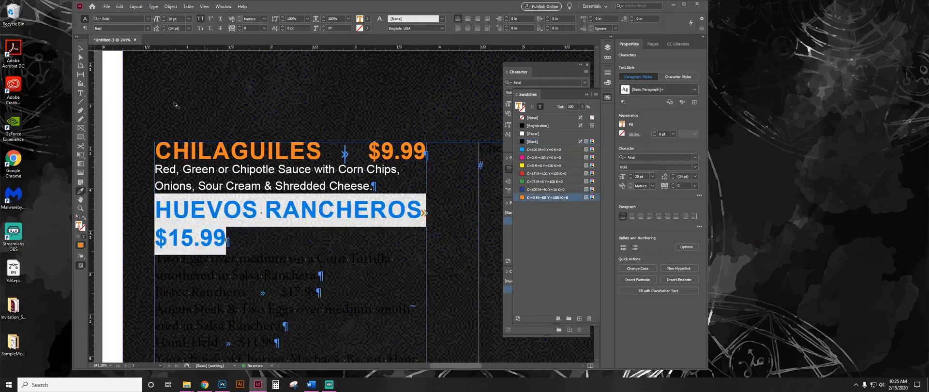
key(t)
click(271, 237)
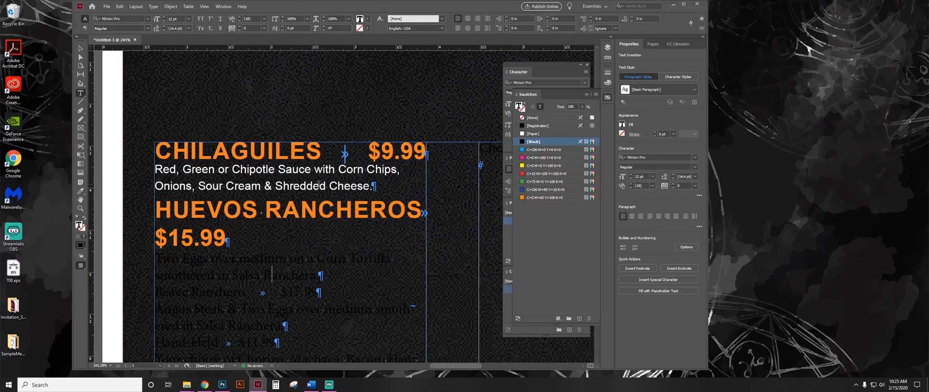
Close the floating swatches list to uncover the paragraph styles.
drag(307, 153, 191, 148)
click(290, 153)
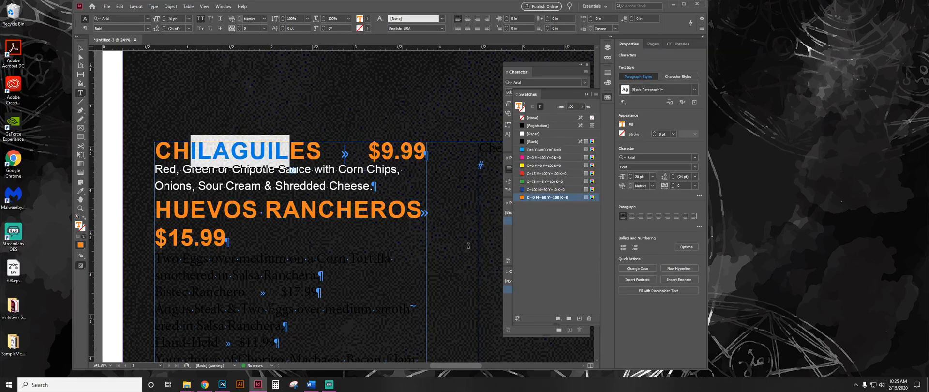
click(587, 95)
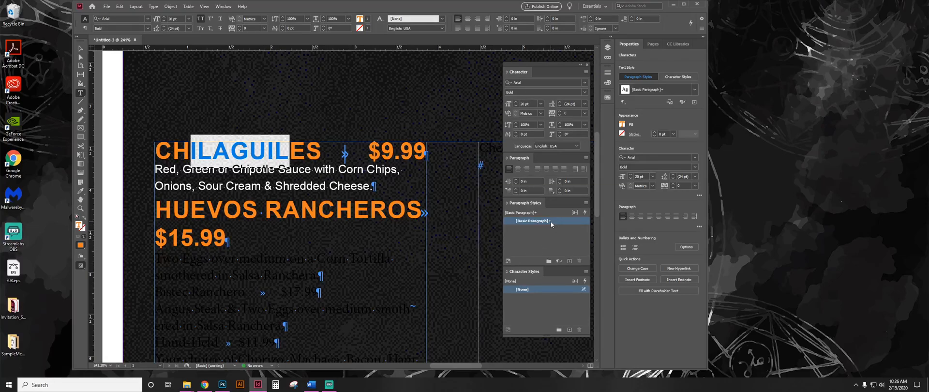
Start a new paragraph style named Dish from the formatting of the orange CHILAGUILES heading.
mouse_move(554, 224)
drag(425, 150, 155, 151)
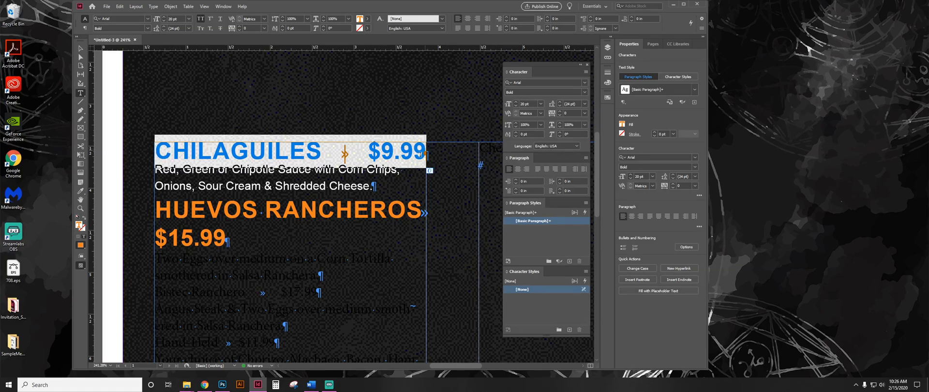
click(427, 151)
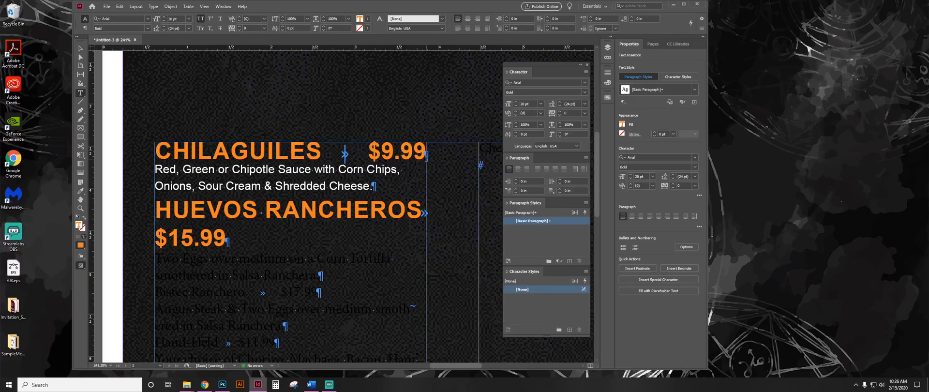
drag(429, 152, 430, 154)
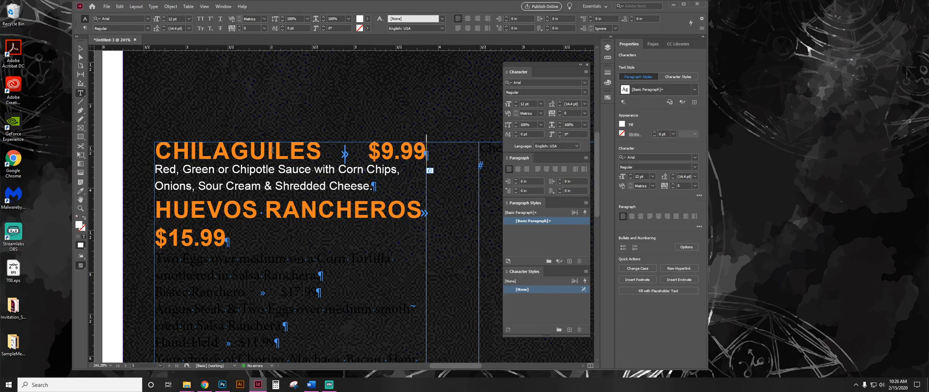
drag(306, 151, 213, 150)
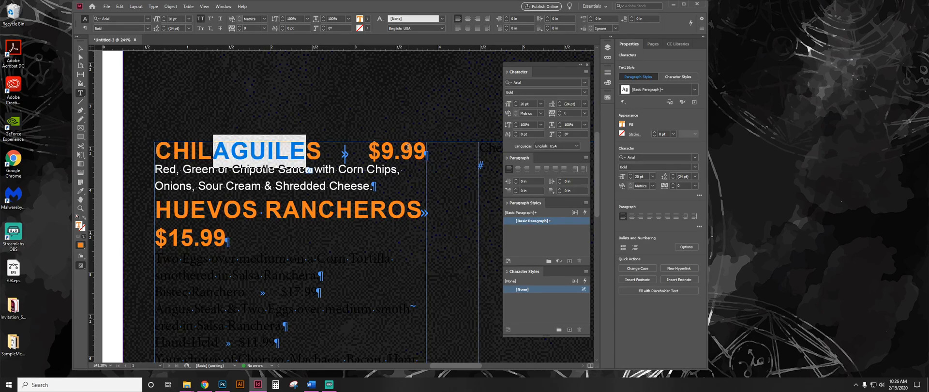
click(570, 262)
click(571, 262)
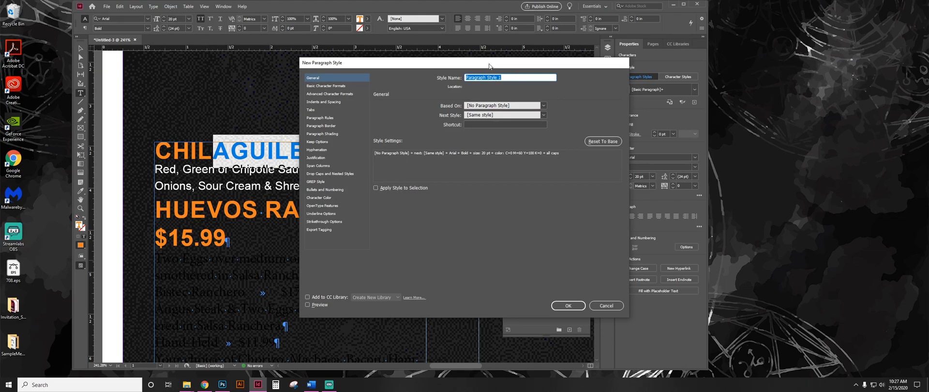
drag(503, 64, 548, 76)
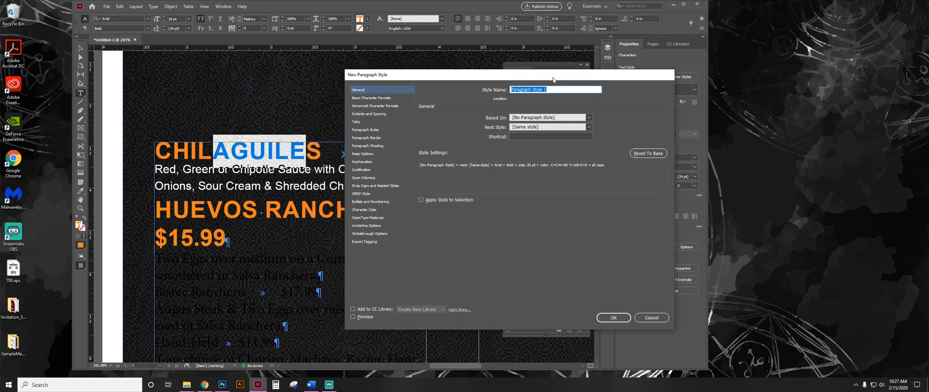
text(Dish)
Review the Dish style's basic and advanced character formats, indents and spacing, tabs, paragraph rules, border and shading settings.
click(383, 99)
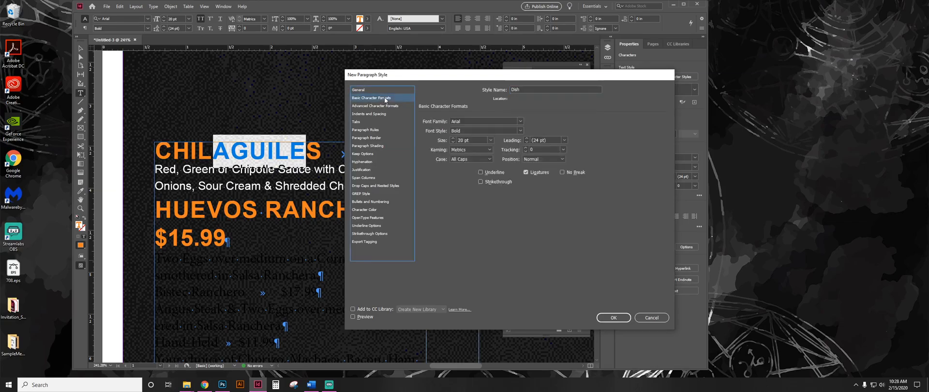
click(490, 159)
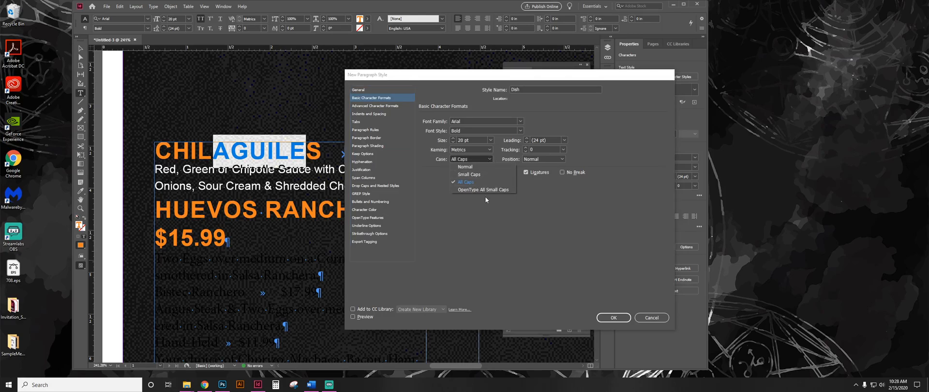
click(489, 159)
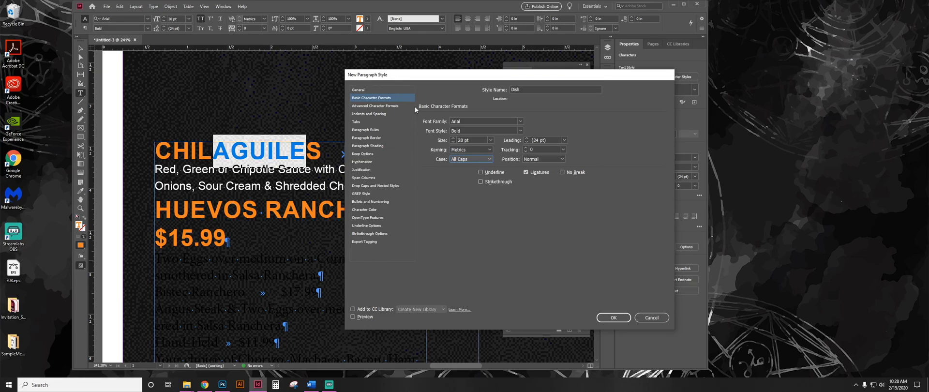
click(398, 103)
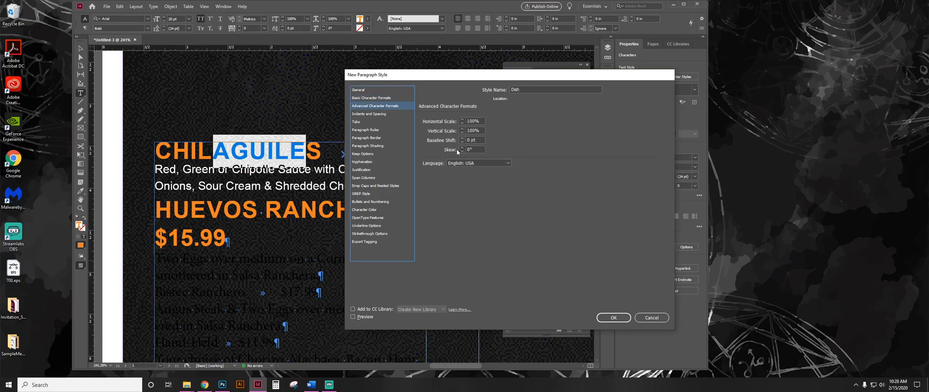
click(387, 115)
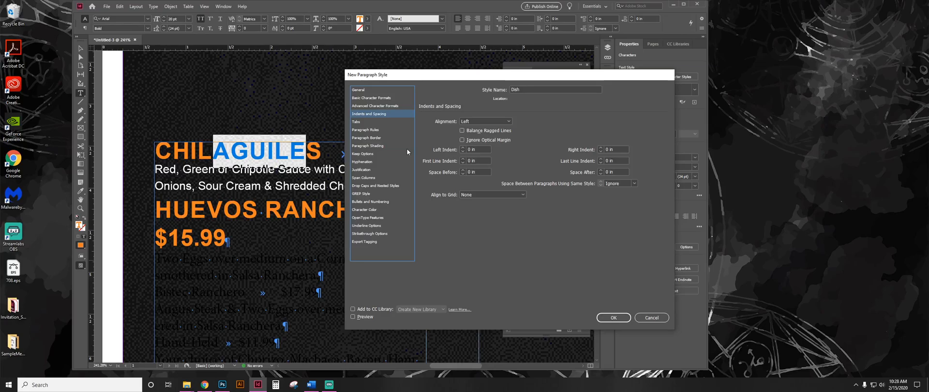
click(372, 124)
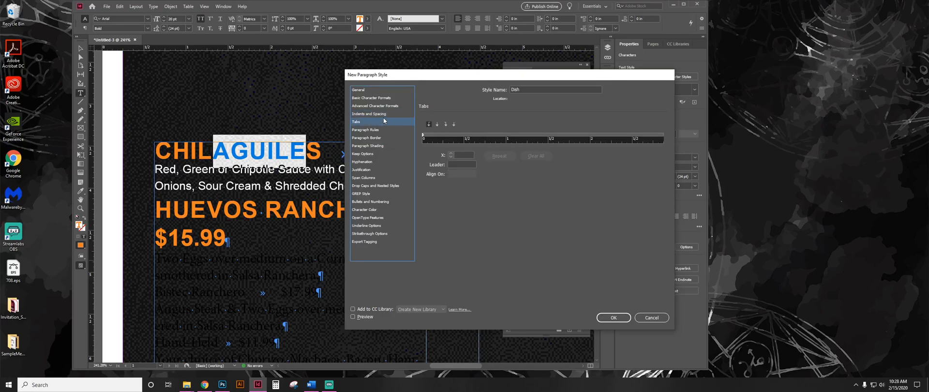
click(383, 130)
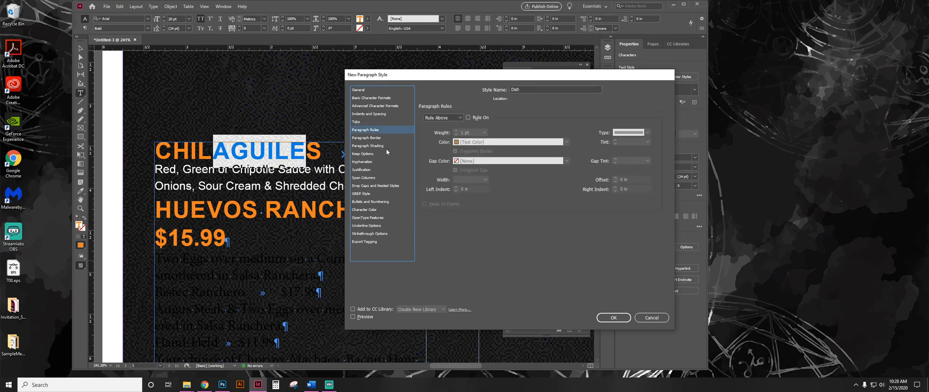
click(383, 138)
click(386, 149)
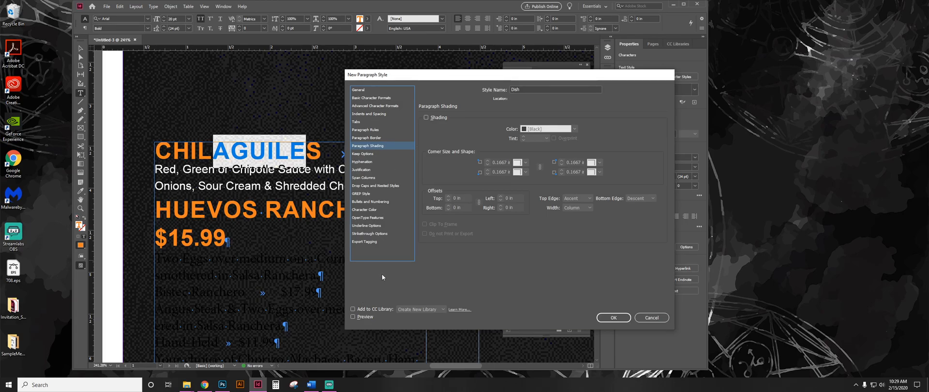
click(388, 90)
click(390, 98)
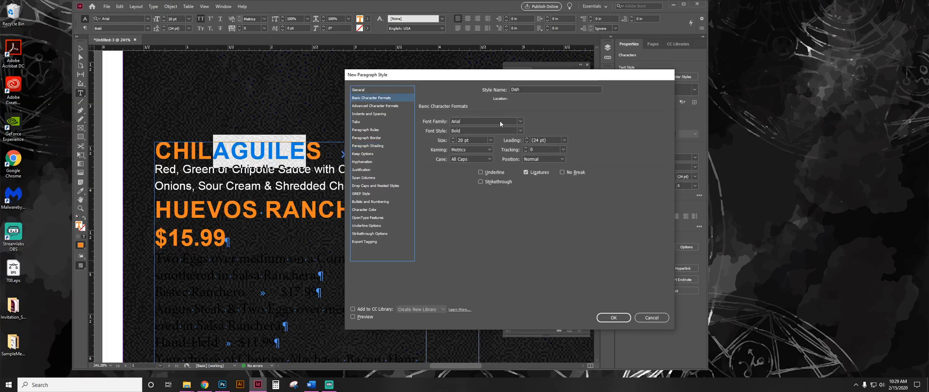
Check the Dish style's character fill and stroke colours, keep the C=0 M=60 Y=100 K=0 fill, and save the style.
click(364, 210)
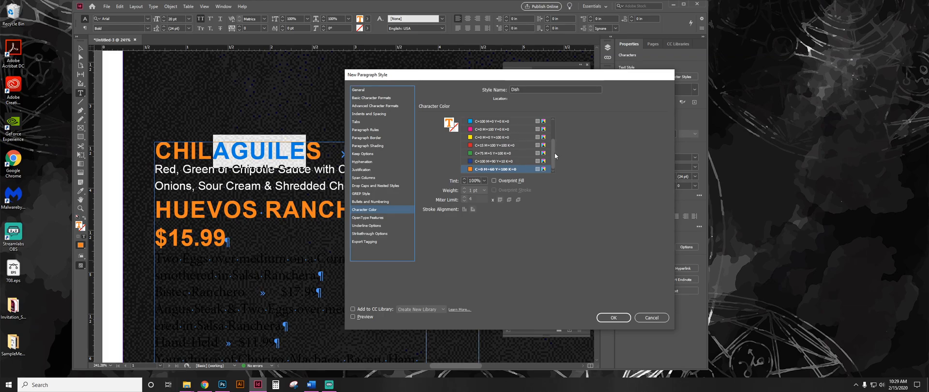
mouse_move(554, 160)
mouse_down()
mouse_move(554, 129)
mouse_move(554, 162)
mouse_up()
click(496, 169)
click(455, 129)
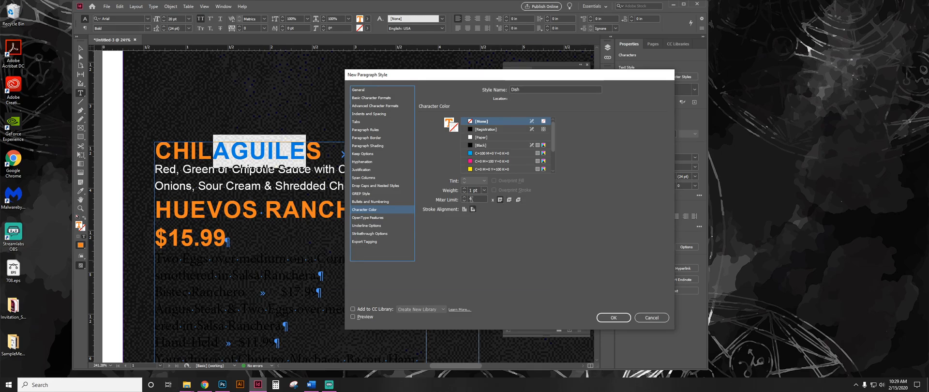
click(451, 121)
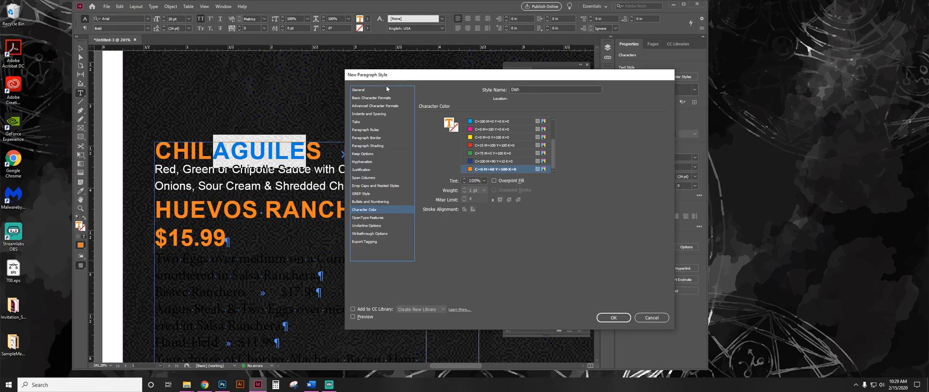
click(611, 318)
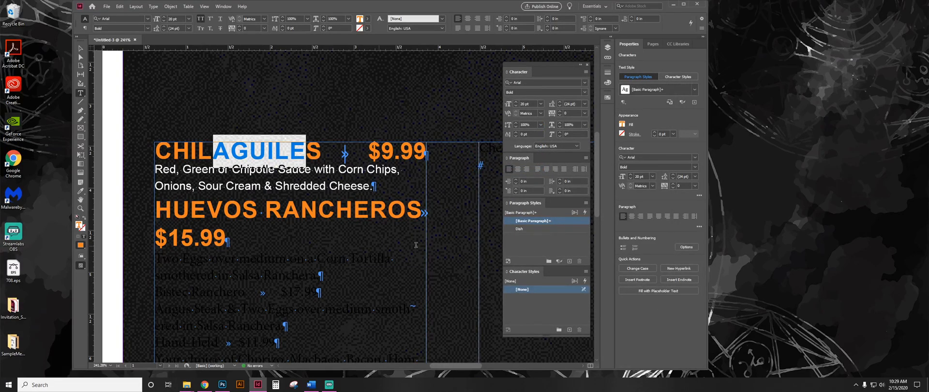
Apply the Dish paragraph style to the CHILAGUILES name and price line.
click(286, 144)
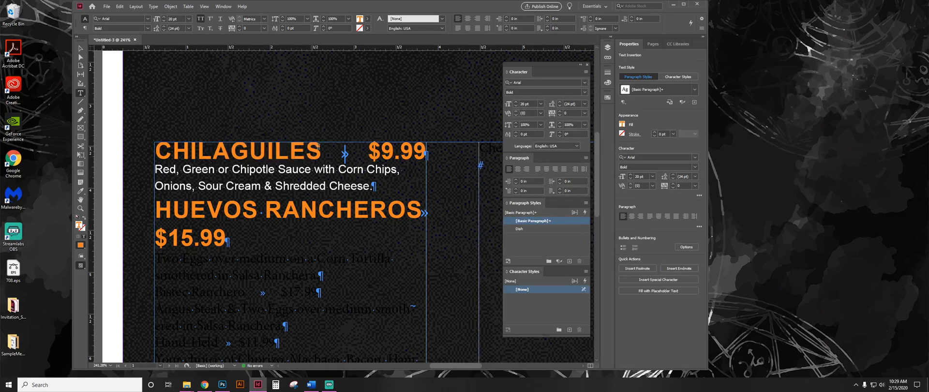
drag(214, 151, 322, 151)
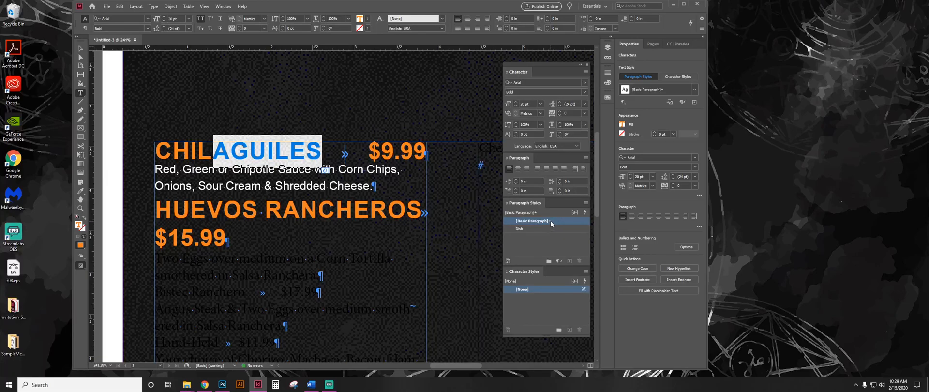
drag(231, 151, 395, 151)
drag(230, 151, 306, 151)
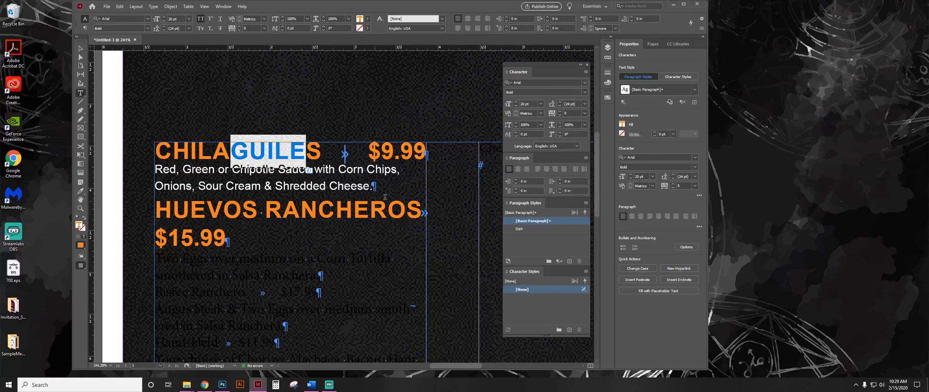
click(543, 229)
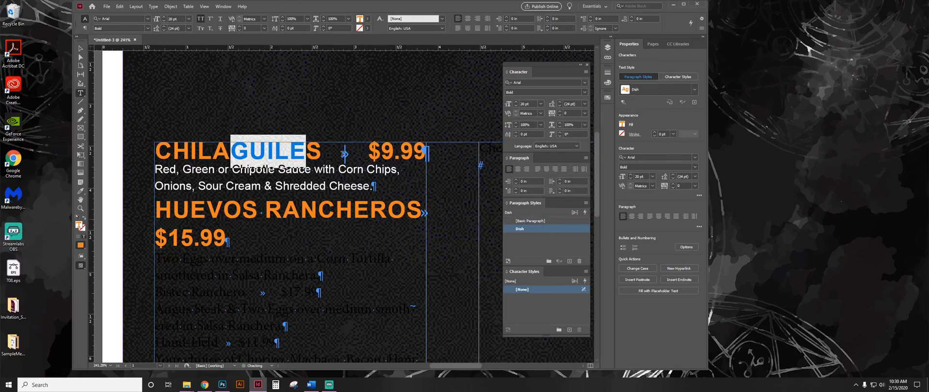
click(400, 151)
drag(396, 151, 350, 144)
click(533, 229)
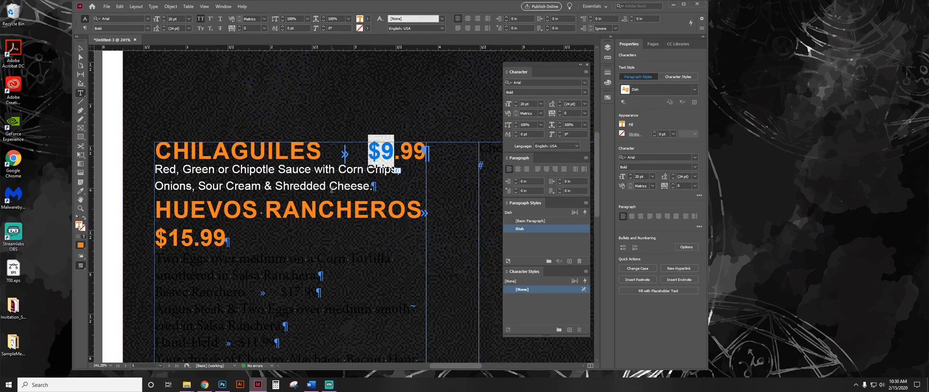
Create a paragraph style named Dish Description from the formatting of the white description text under CHILAGUILES.
drag(314, 169, 351, 186)
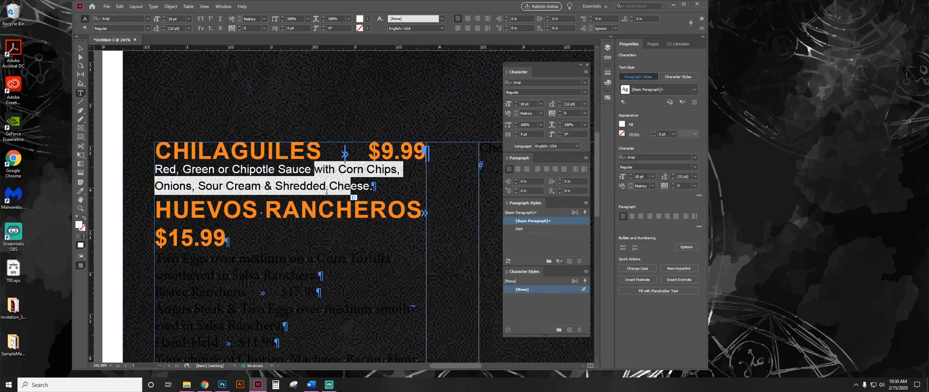
click(323, 185)
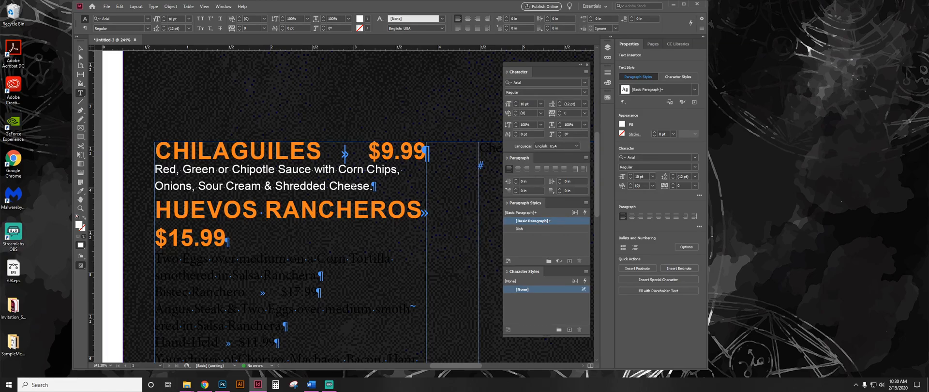
drag(380, 187, 142, 173)
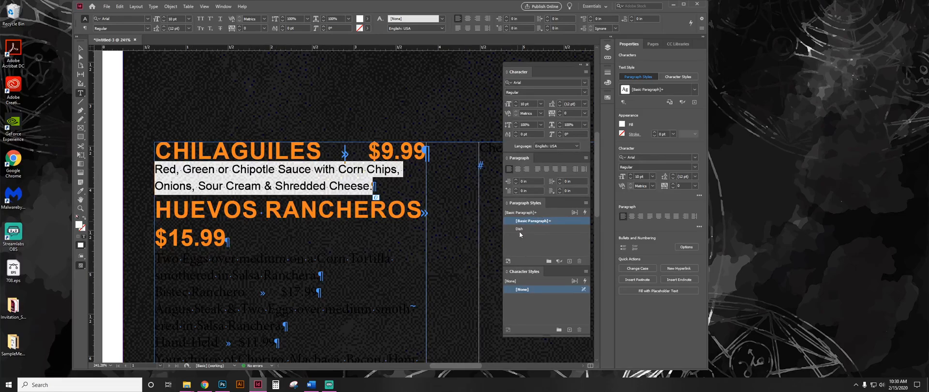
drag(344, 186, 289, 186)
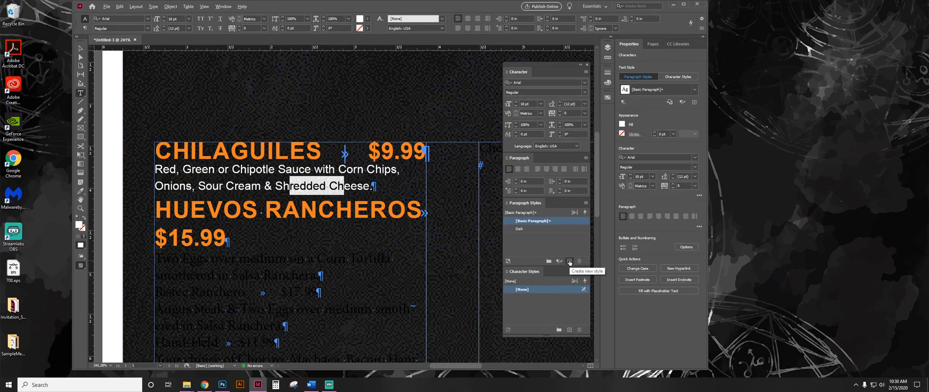
alt+click(570, 261)
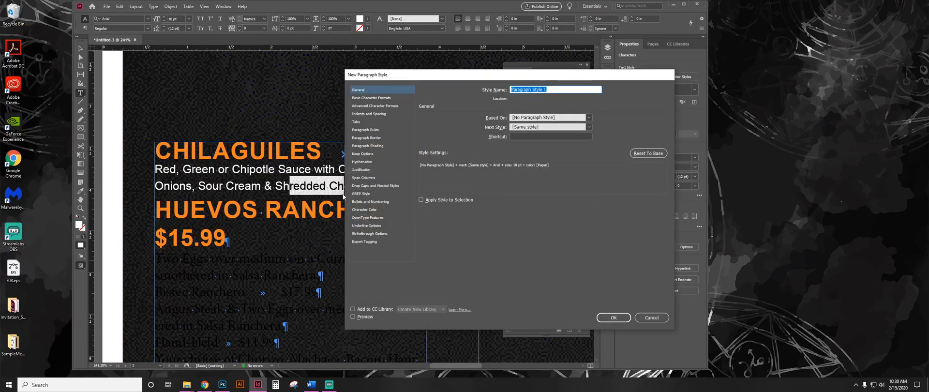
drag(510, 78, 526, 79)
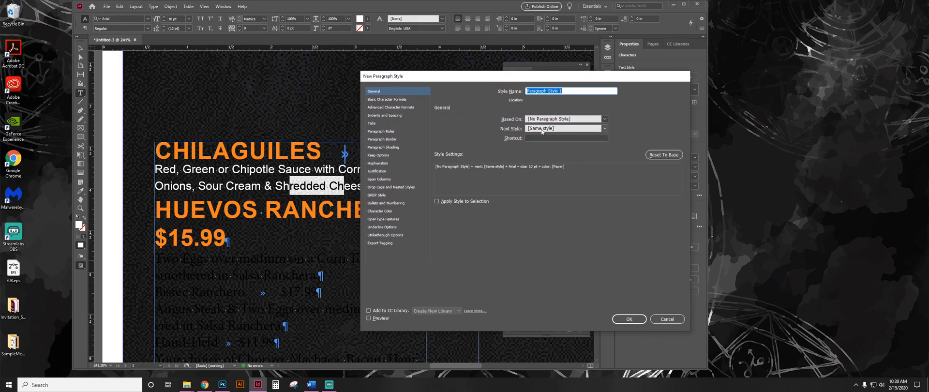
text(Dish Description)
click(630, 319)
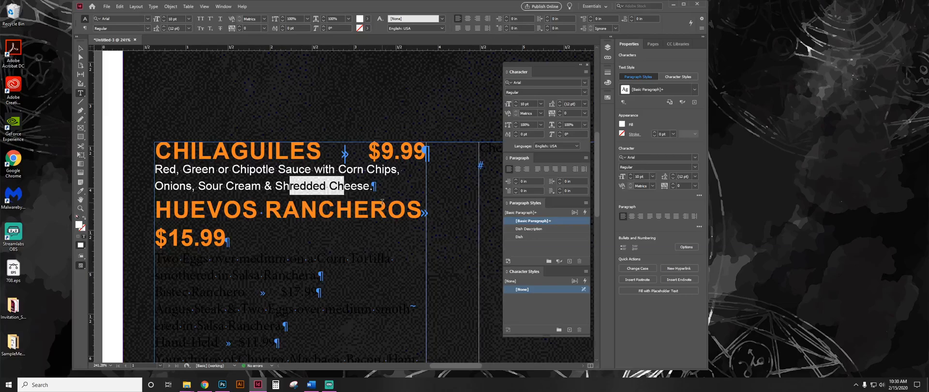
Apply the Dish Description paragraph style to the white description text under CHILAGUILES.
drag(357, 185, 275, 185)
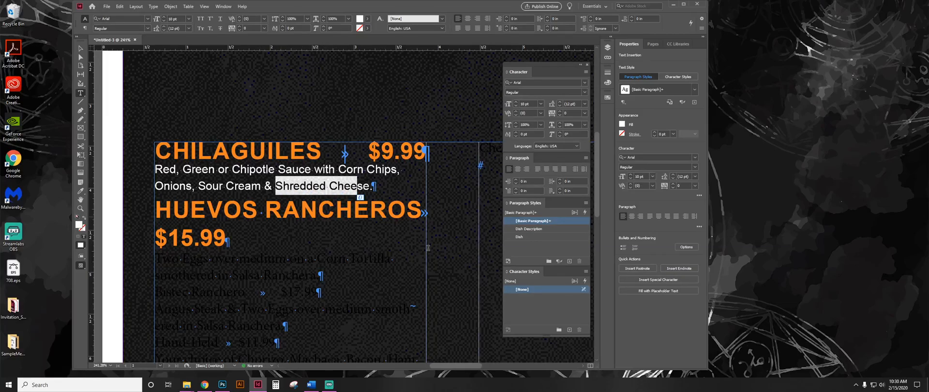
click(532, 229)
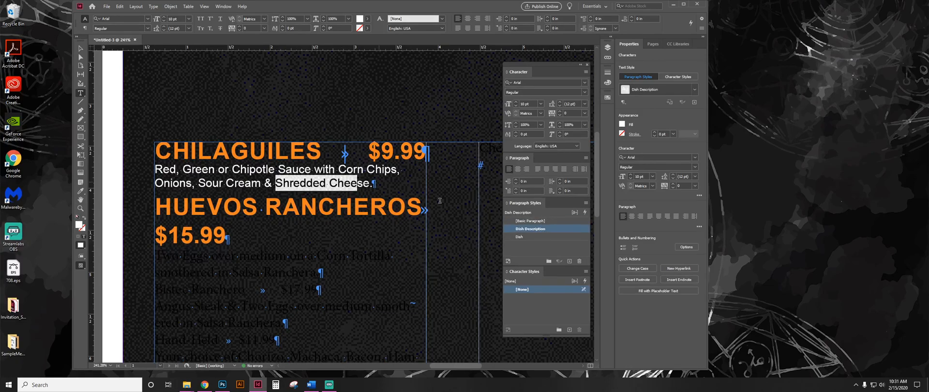
click(378, 181)
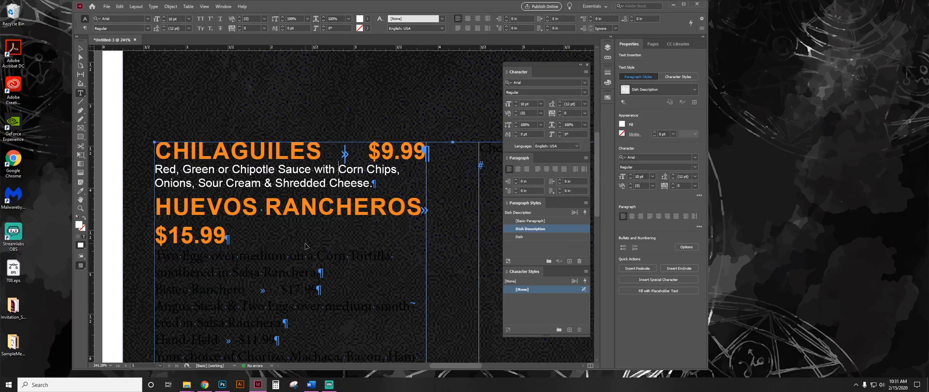
Apply the Dish Description style to all text from HUEVOS RANCHEROS to the end of the story, clearing its overrides.
scroll(306, 243, down, 4)
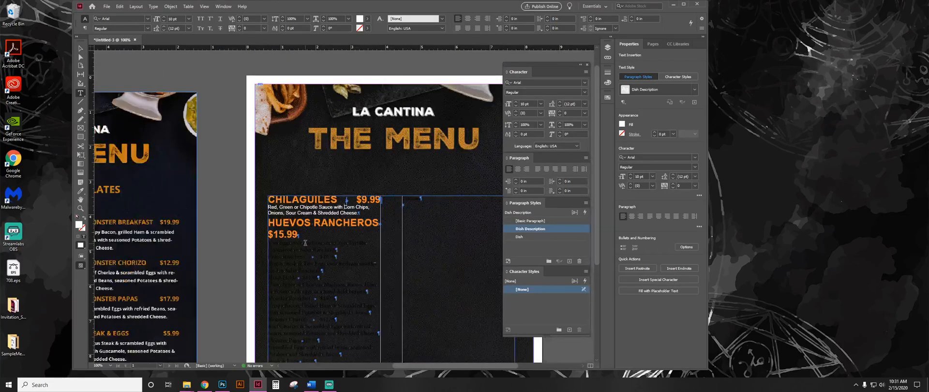
scroll(334, 269, down, 2)
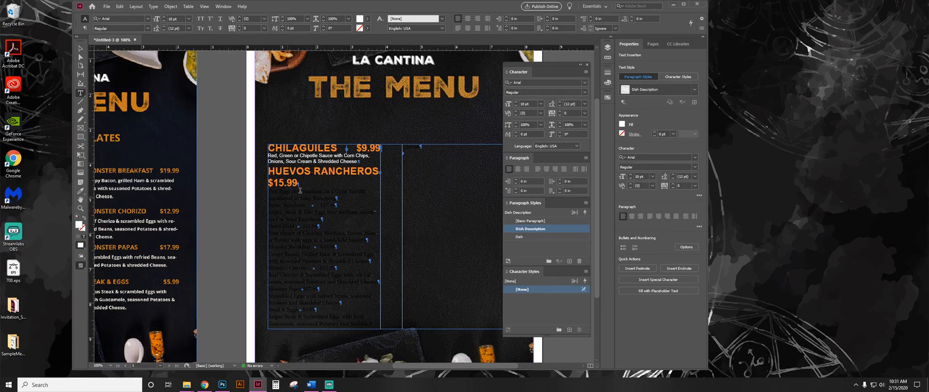
drag(299, 182, 373, 267)
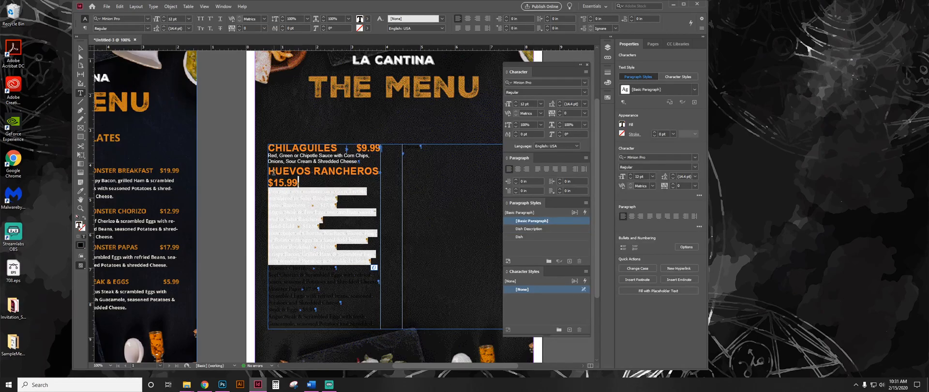
drag(269, 171, 398, 323)
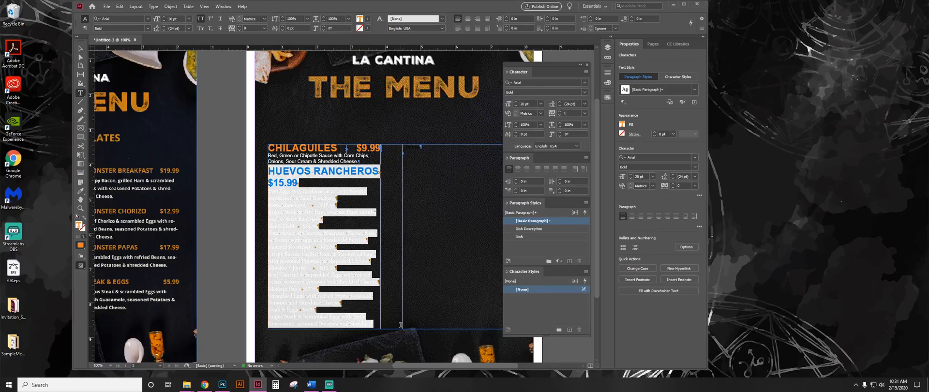
click(409, 301)
drag(419, 147, 260, 171)
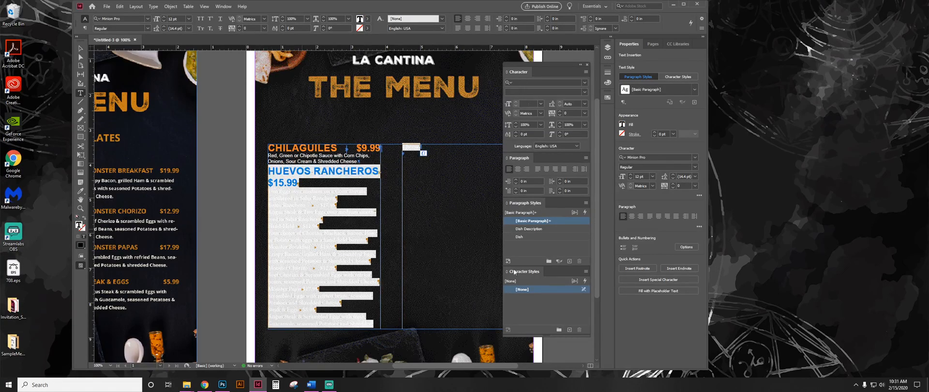
click(553, 227)
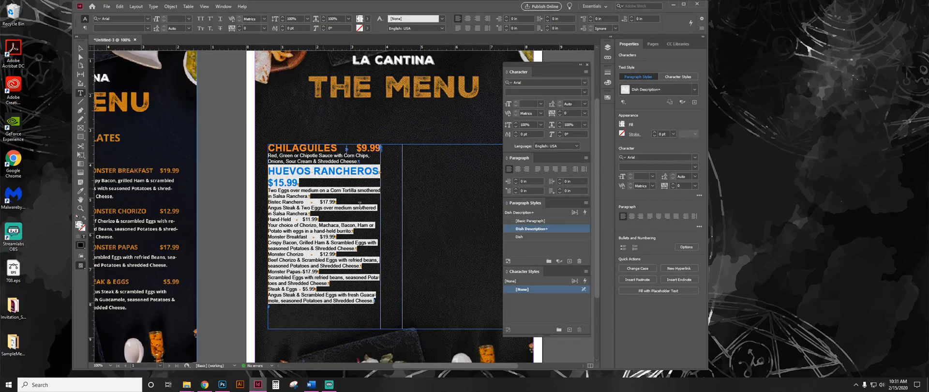
click(559, 262)
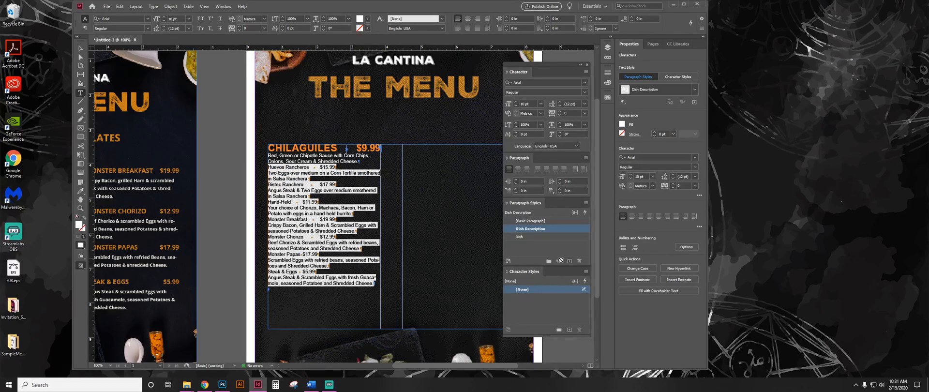
click(348, 214)
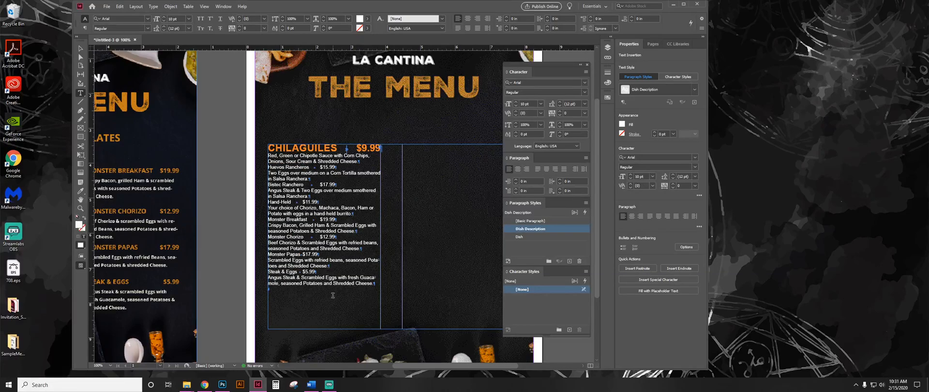
drag(335, 260, 326, 242)
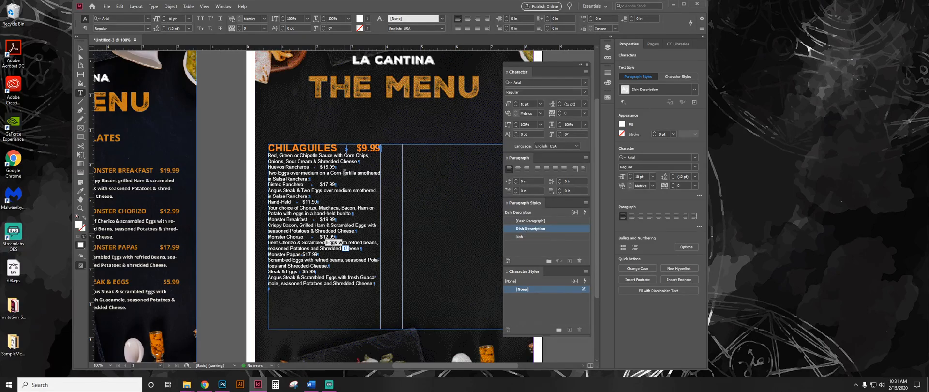
Apply the Dish paragraph style to the Huevos Rancheros, Bistec Ranchero, Hand-Held and Monster Breakfast name and price lines.
click(292, 168)
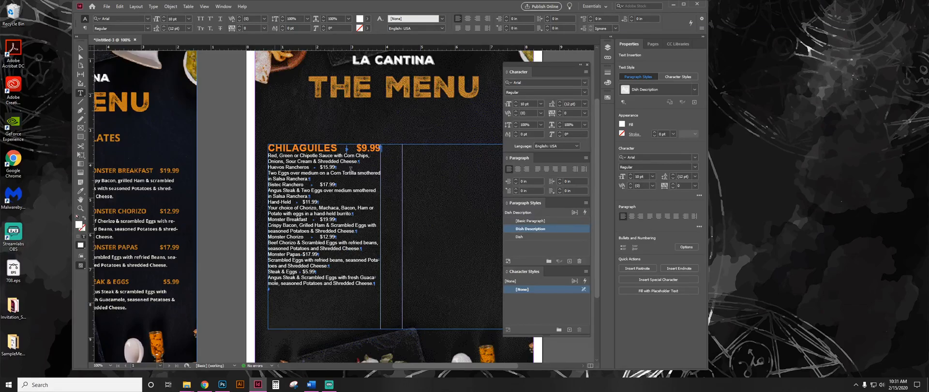
click(532, 236)
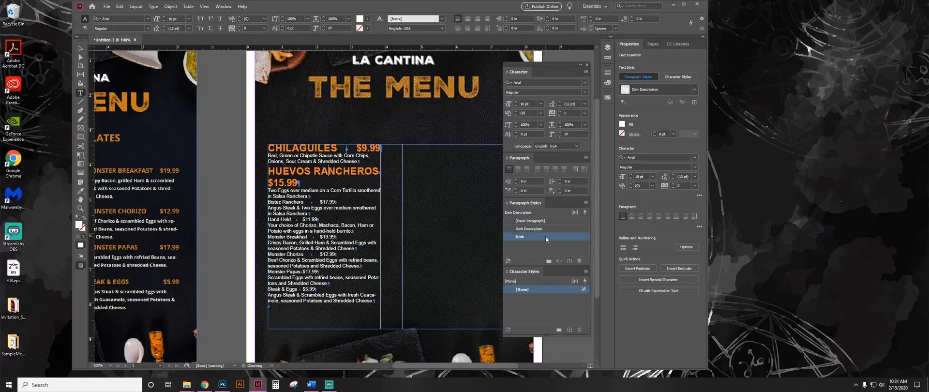
click(331, 211)
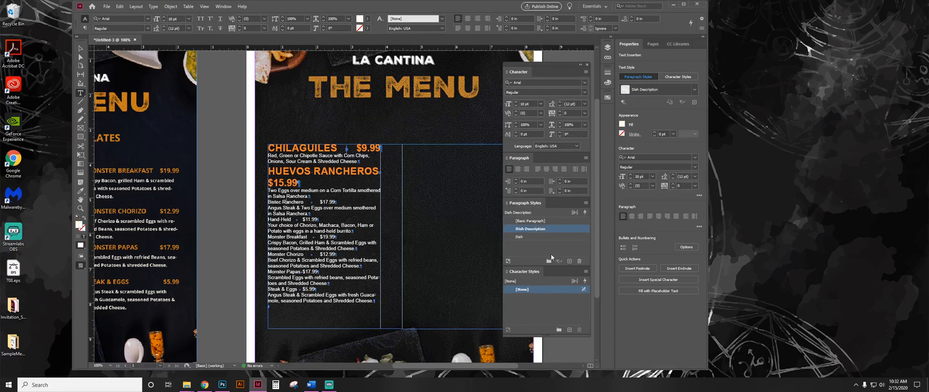
click(541, 236)
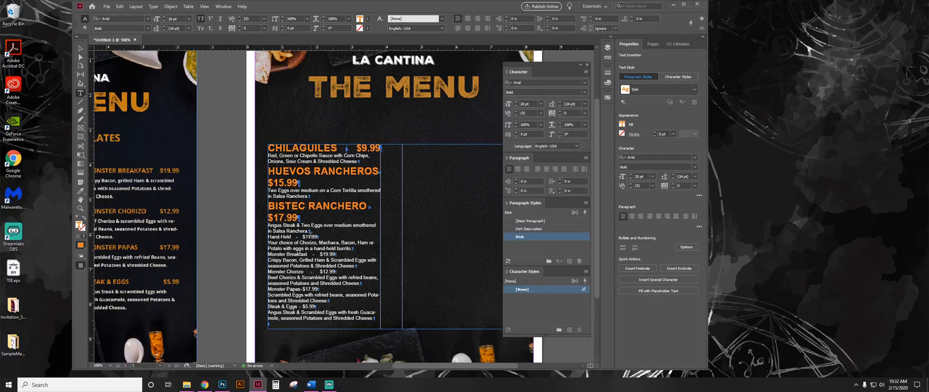
click(544, 236)
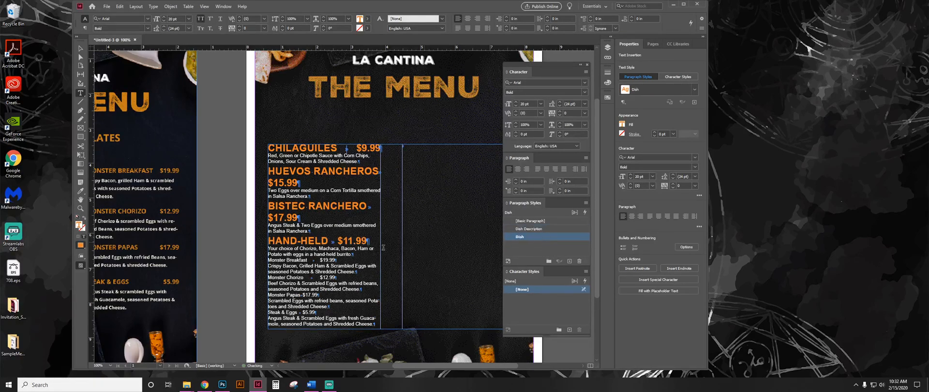
click(326, 260)
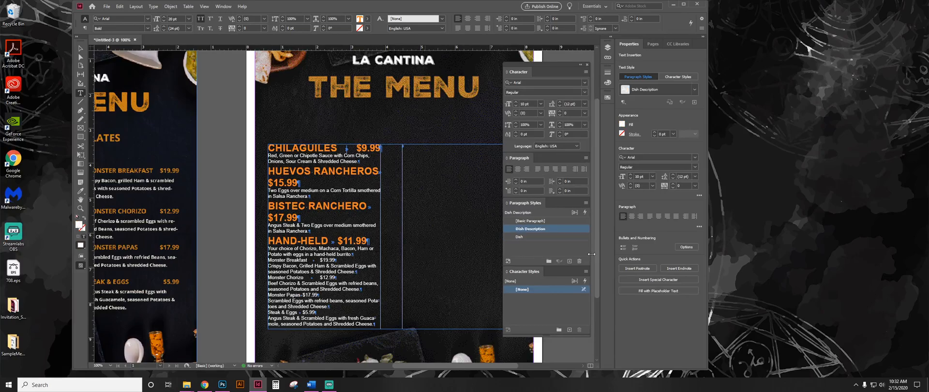
click(532, 236)
Apply the Dish paragraph style to the Monster Chorizo, Monster Papas and Steak & Eggs name and price lines.
click(303, 294)
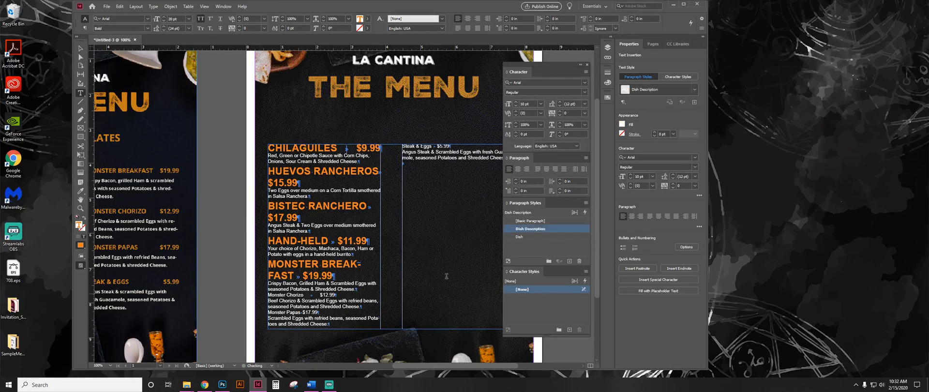
click(547, 238)
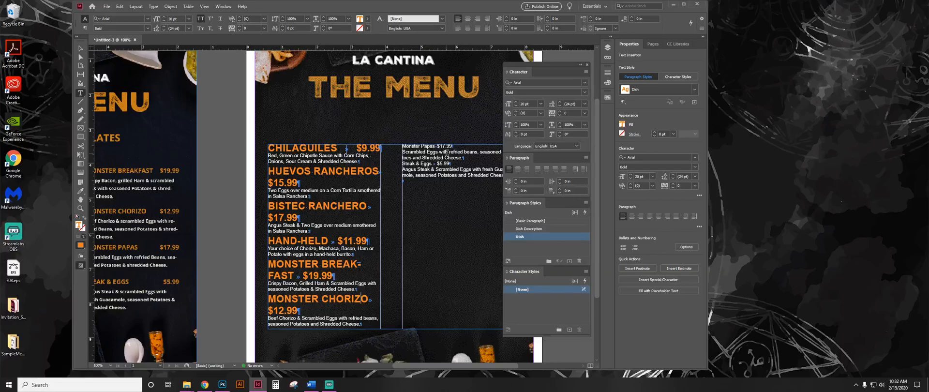
click(430, 146)
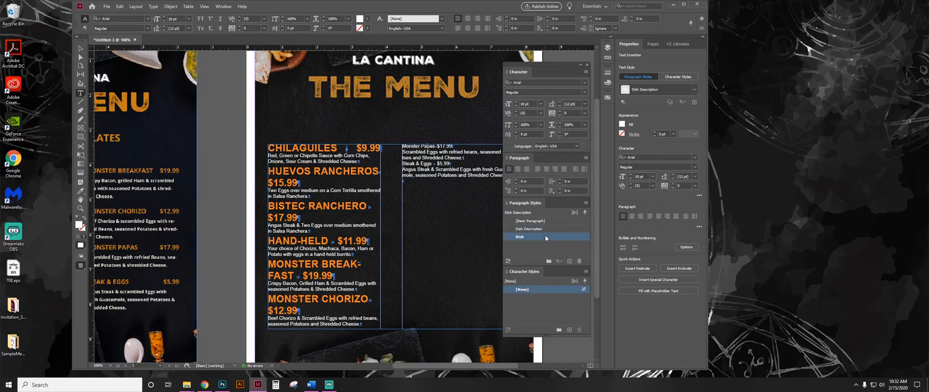
click(546, 236)
click(426, 179)
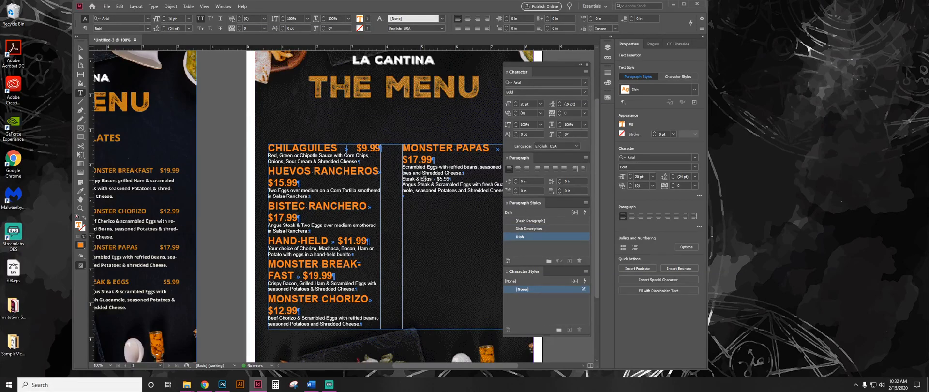
click(537, 236)
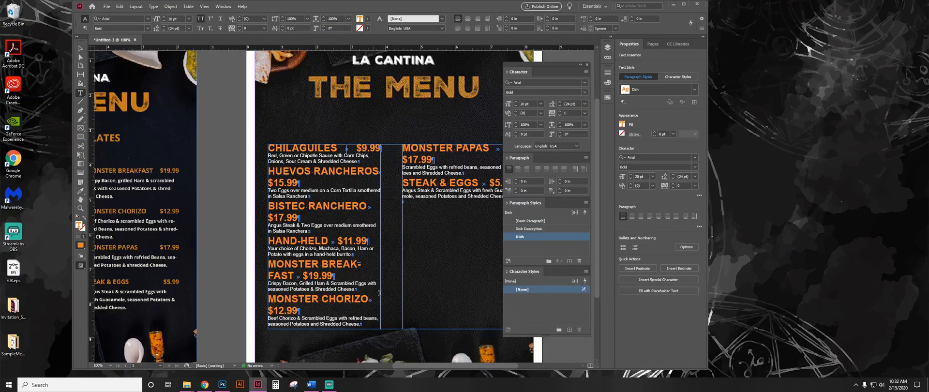
Compare the size and layout of the styled dish listings with the example menu beside the page.
click(83, 50)
click(206, 112)
drag(383, 214, 319, 201)
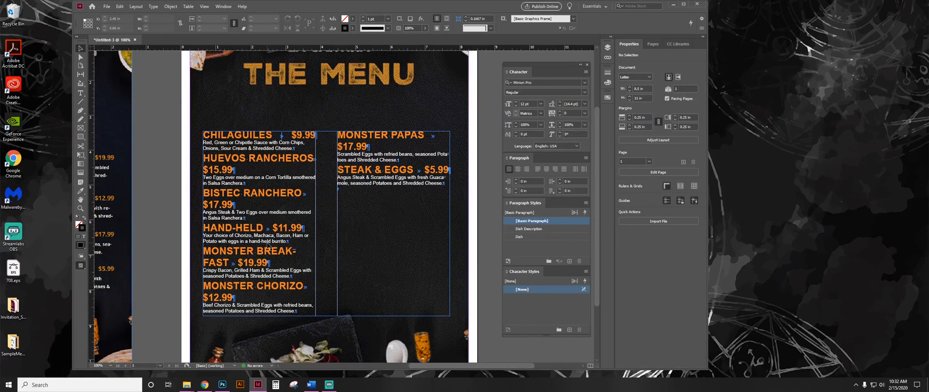
key(ctrl+minus)
key(ctrl+minus)
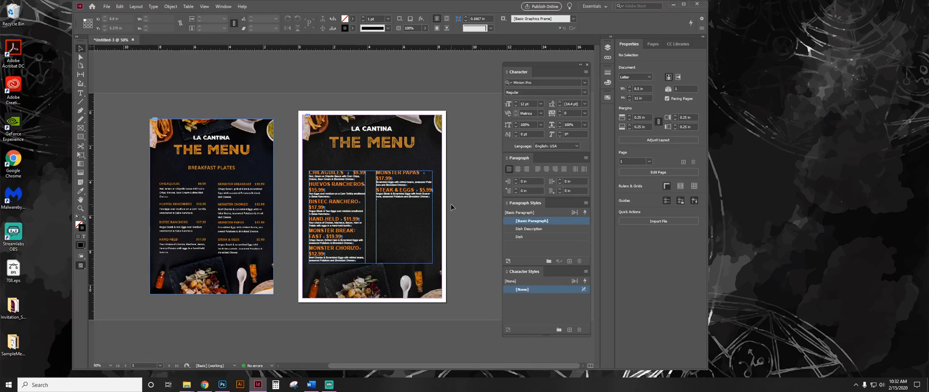
double_click(392, 191)
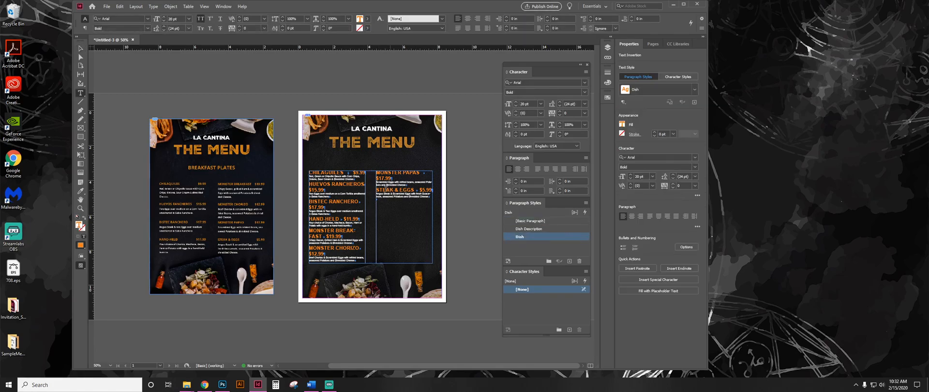
drag(331, 184, 318, 202)
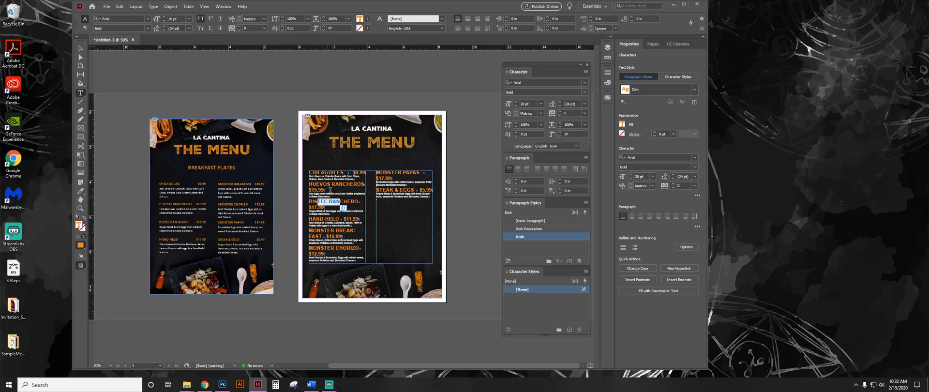
click(355, 200)
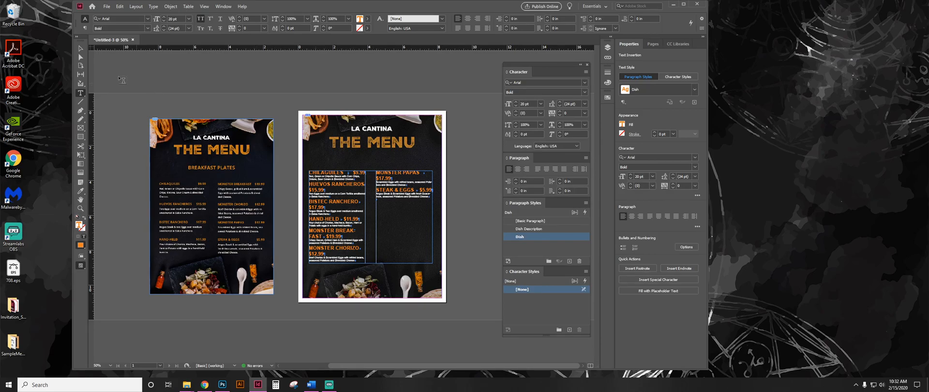
click(82, 50)
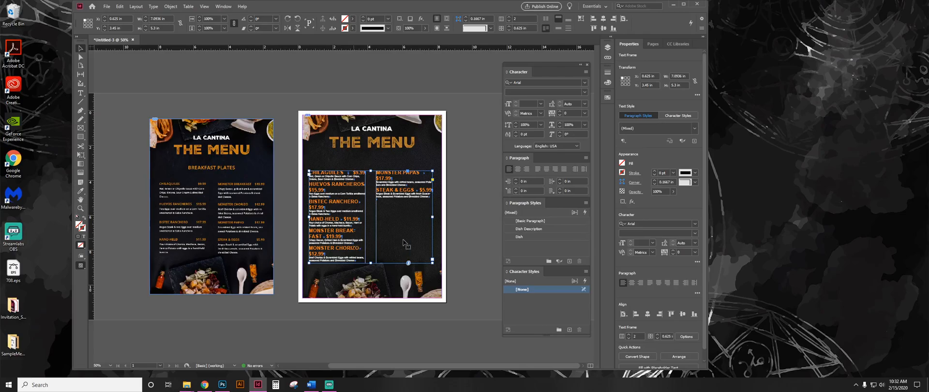
click(468, 233)
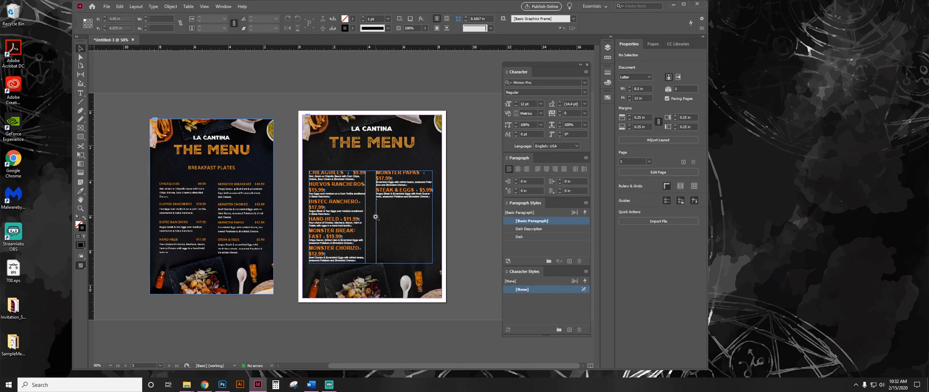
Reduce the Dish paragraph style's font size to 14 pt with the preview turned on.
key(ctrl+=)
key(ctrl+=)
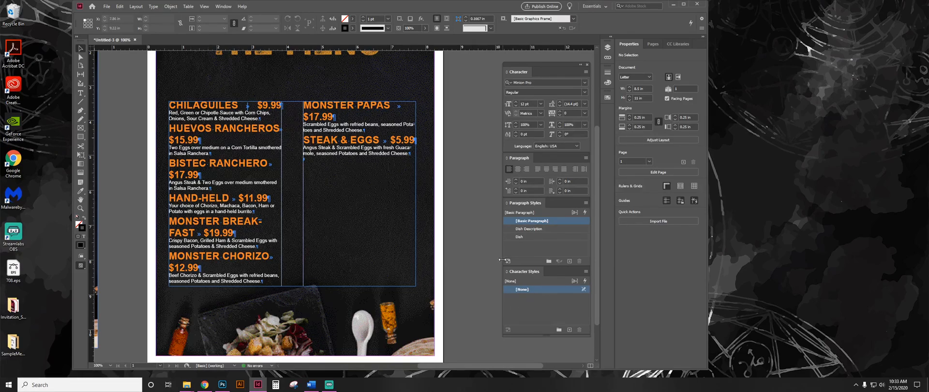
double_click(536, 236)
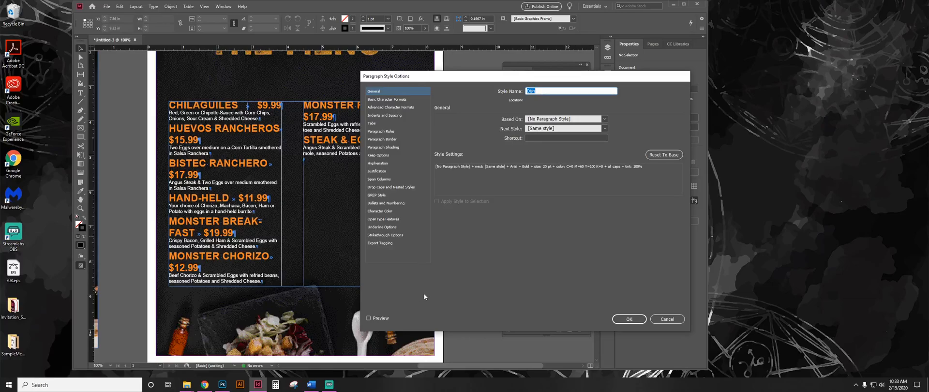
click(368, 319)
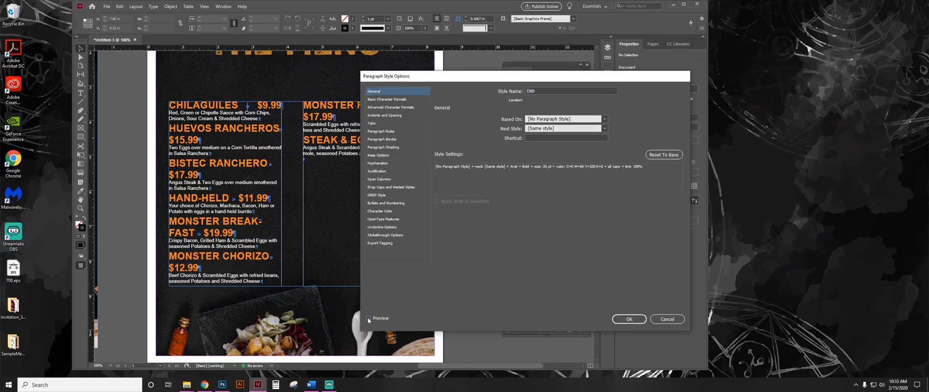
drag(416, 70, 477, 55)
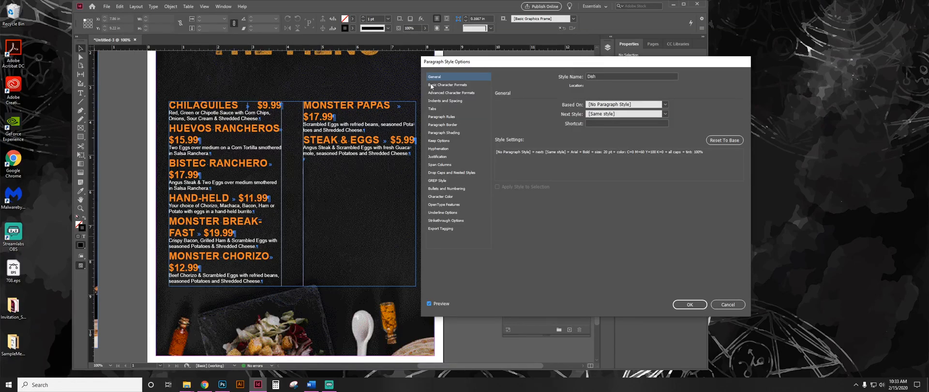
click(448, 85)
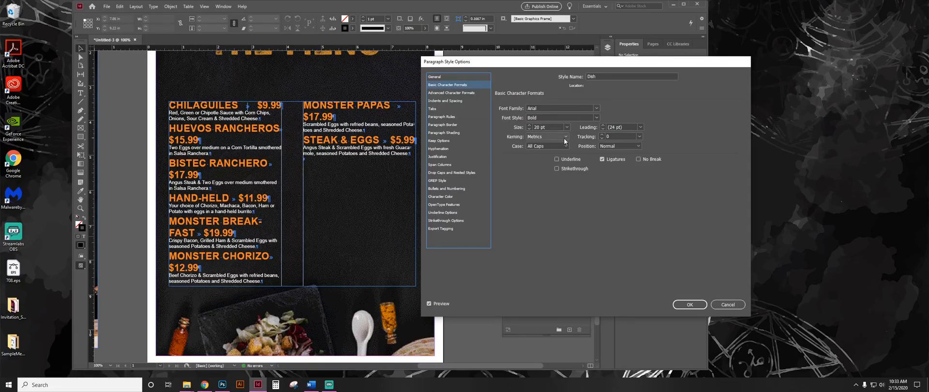
click(530, 129)
click(530, 129)
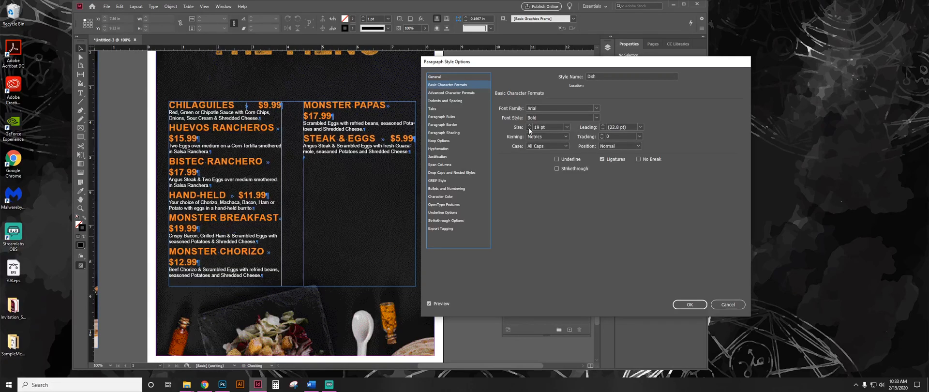
click(530, 130)
click(530, 129)
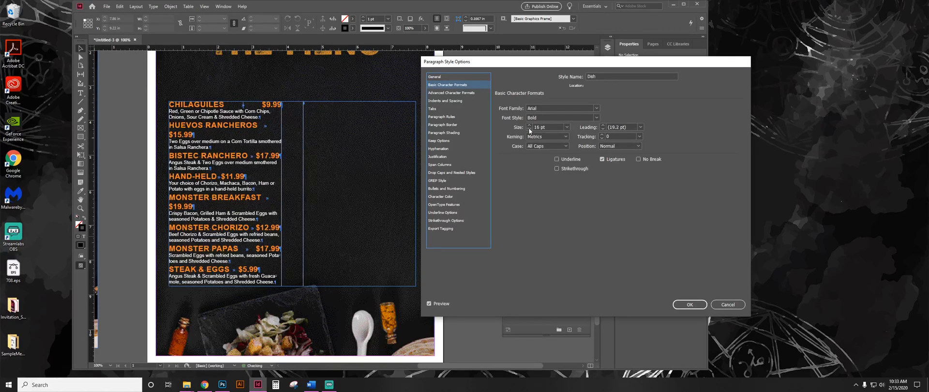
click(529, 129)
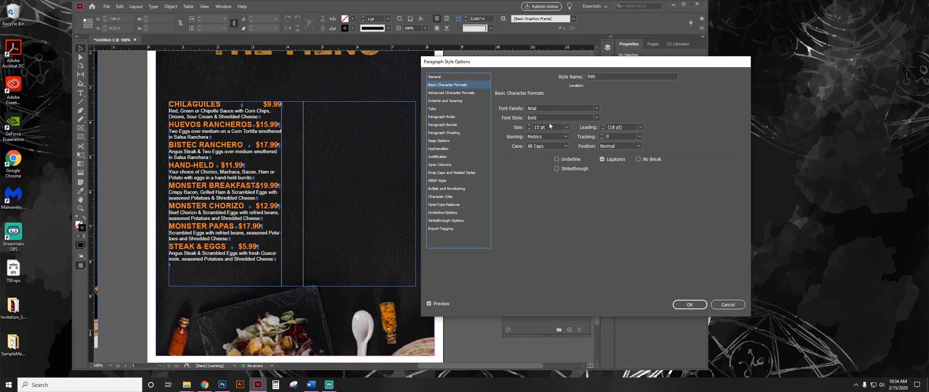
click(530, 129)
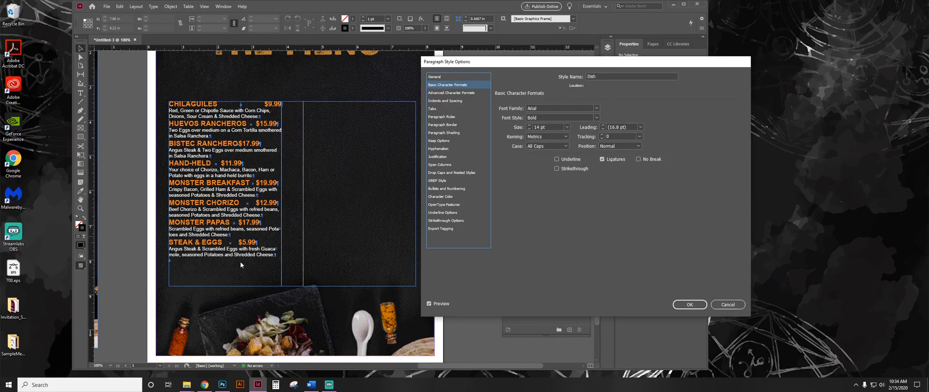
click(689, 305)
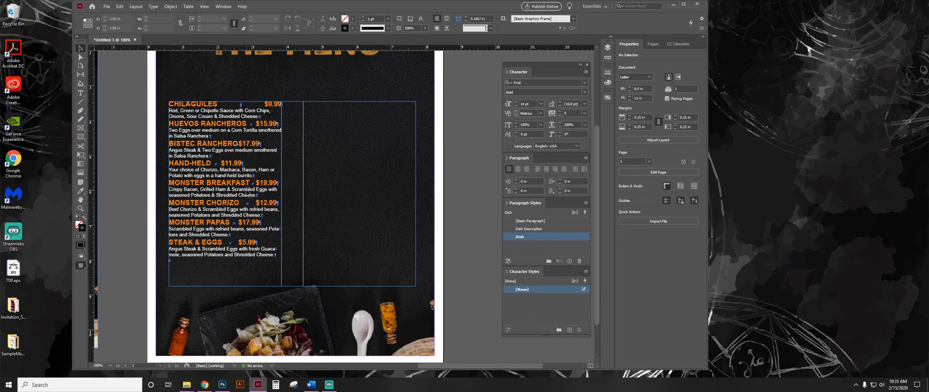
Set up a Find/Change text search for the tab character copied from the Huevos Rancheros line (^t).
click(121, 7)
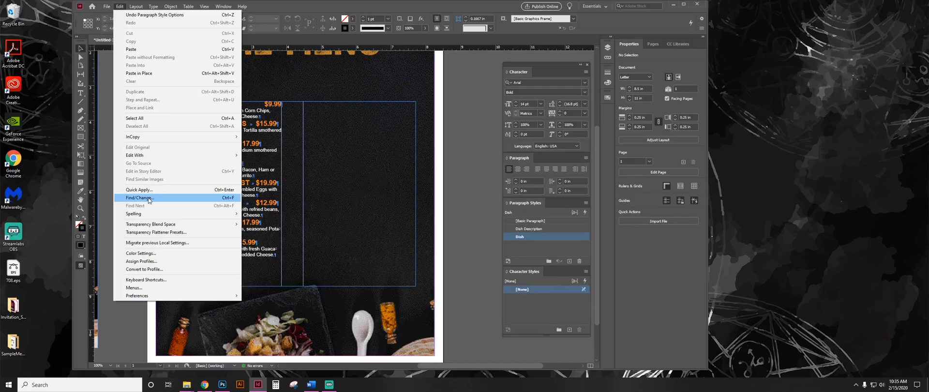
click(225, 200)
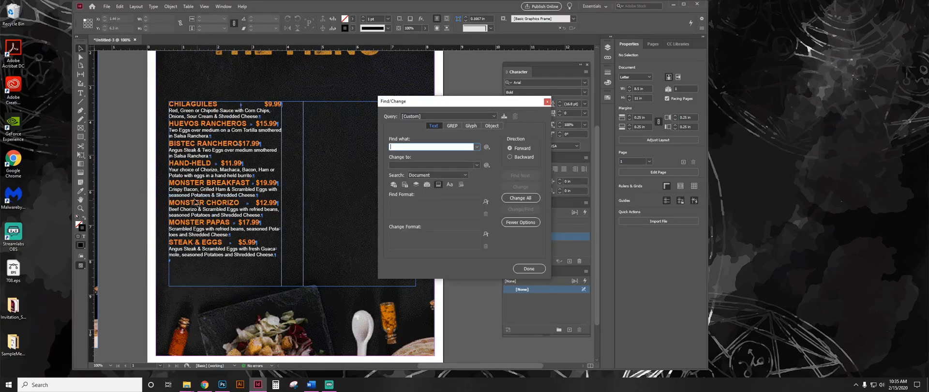
double_click(257, 124)
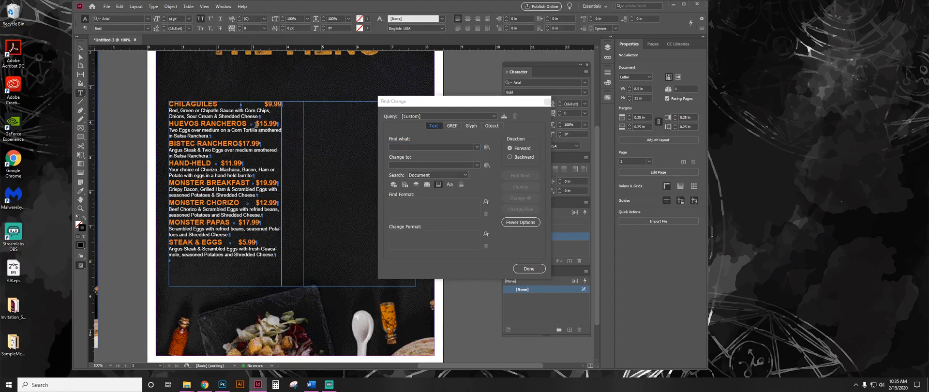
drag(257, 124, 248, 124)
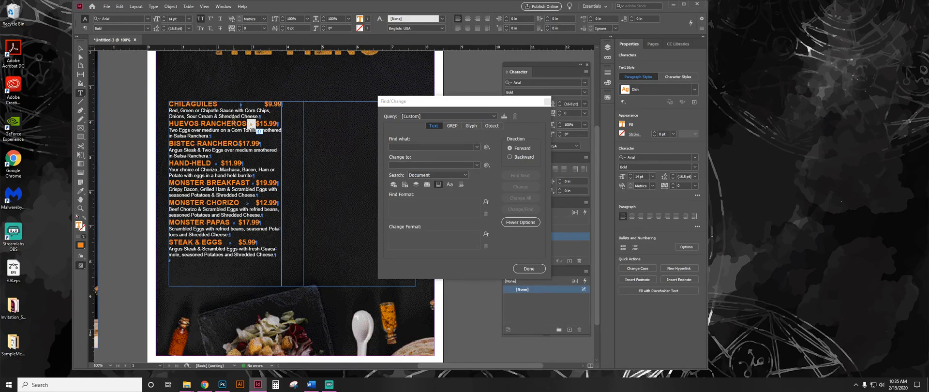
key(ctrl+c)
click(406, 146)
key(ctrl+v)
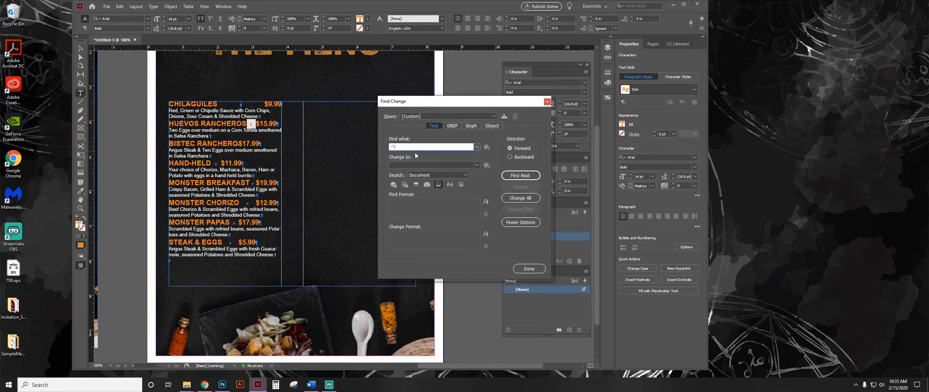
click(477, 147)
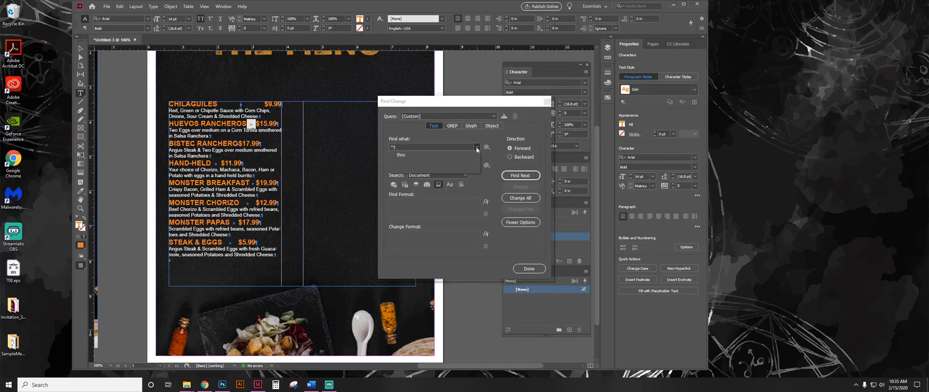
click(477, 147)
click(487, 146)
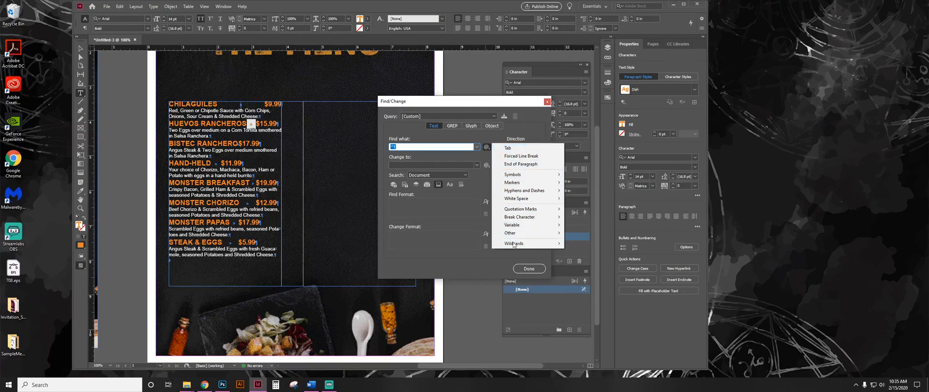
click(436, 139)
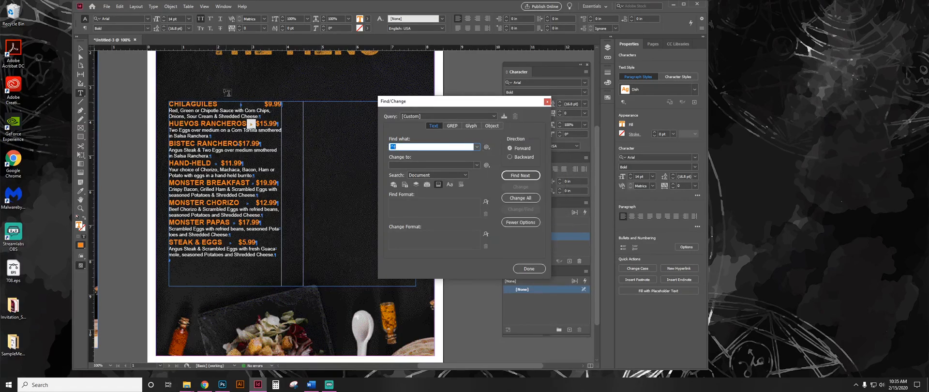
Replace all tabs in the document with right indent tabs (^y) so the prices align to the column edge.
drag(264, 104, 231, 102)
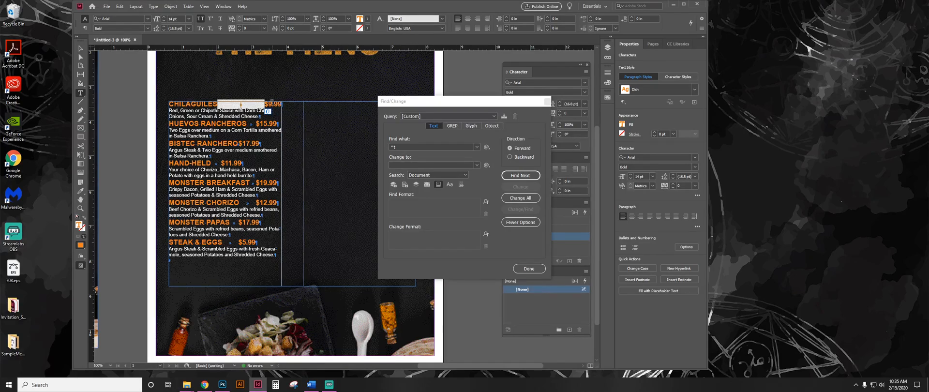
click(430, 165)
text(^y)
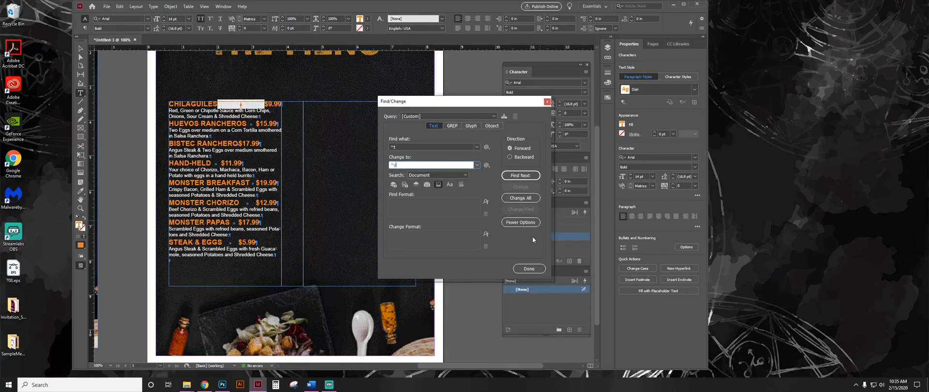
click(526, 199)
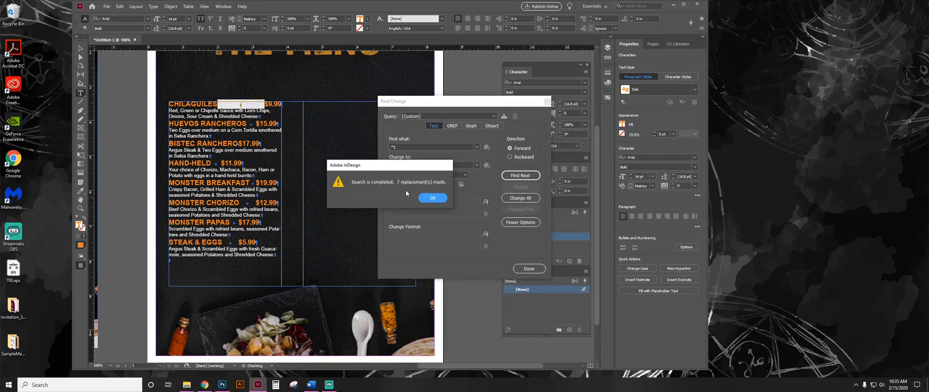
click(432, 197)
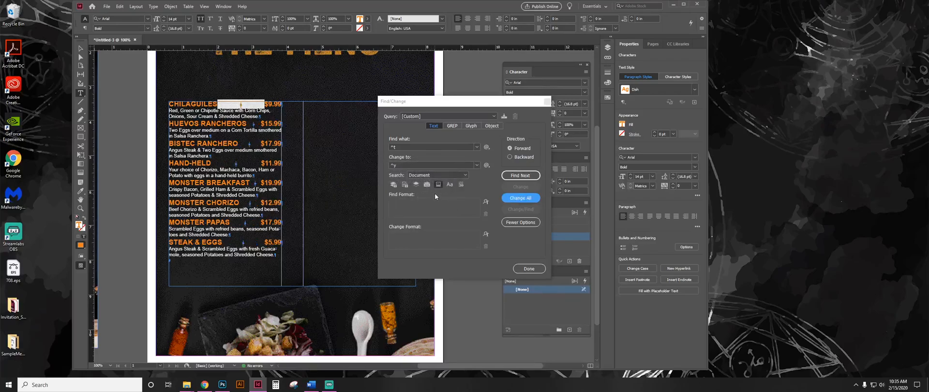
click(519, 269)
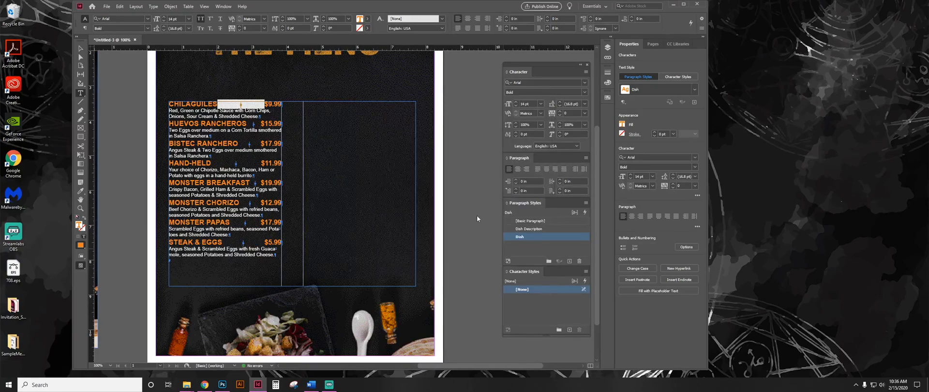
Set the Dish Description paragraph style's space before to 0.0625 in, with Left alignment.
click(250, 104)
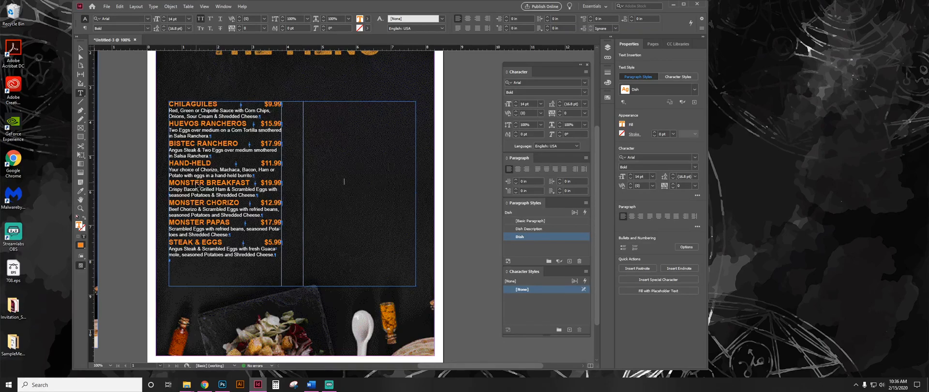
key(ctrl+minus)
key(ctrl+minus)
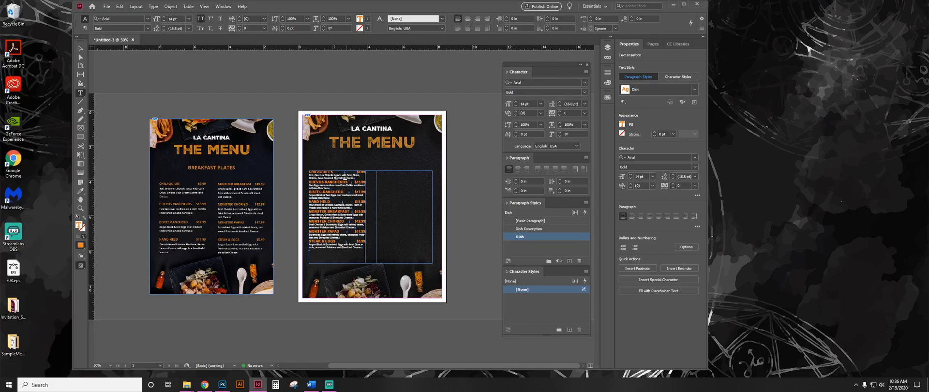
triple_click(341, 177)
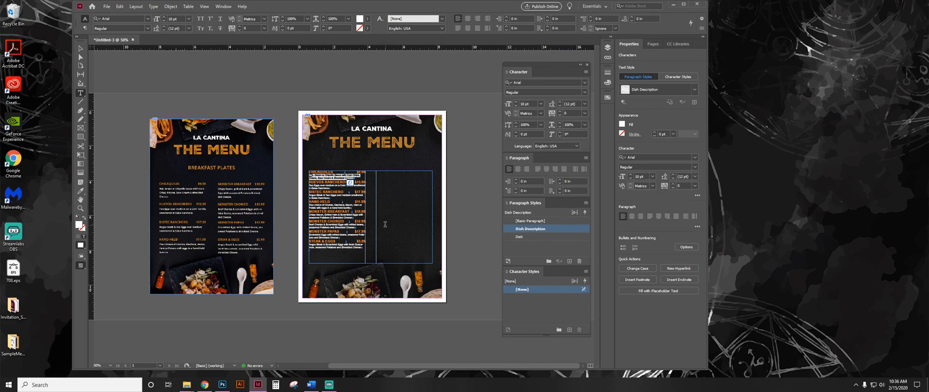
click(350, 182)
double_click(561, 227)
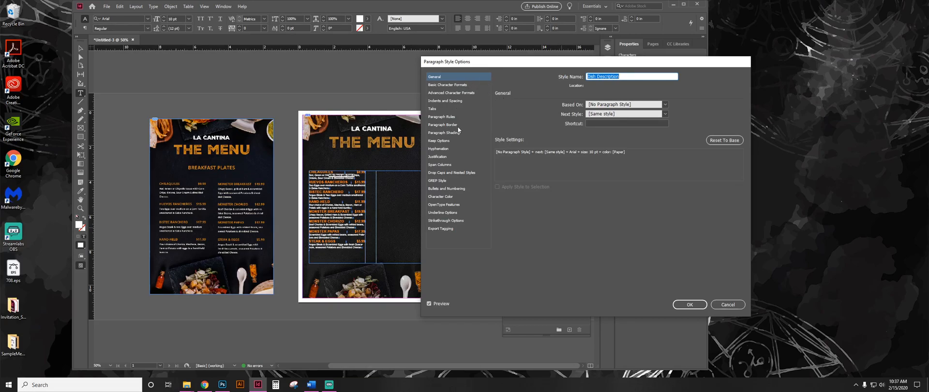
click(442, 100)
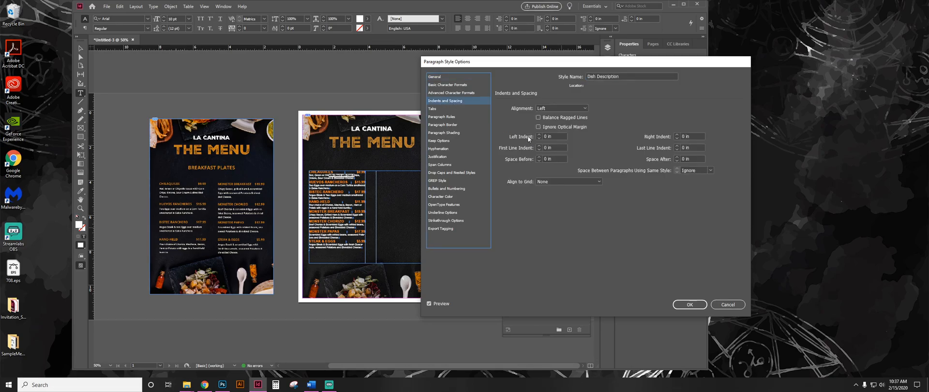
click(560, 108)
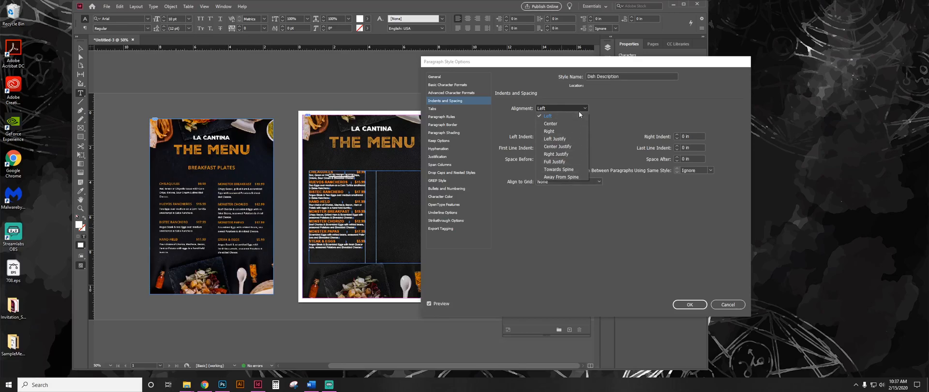
click(577, 115)
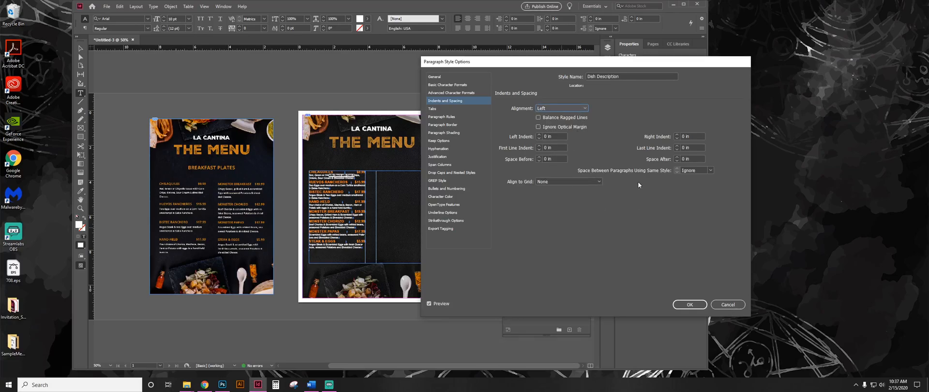
drag(561, 69, 538, 214)
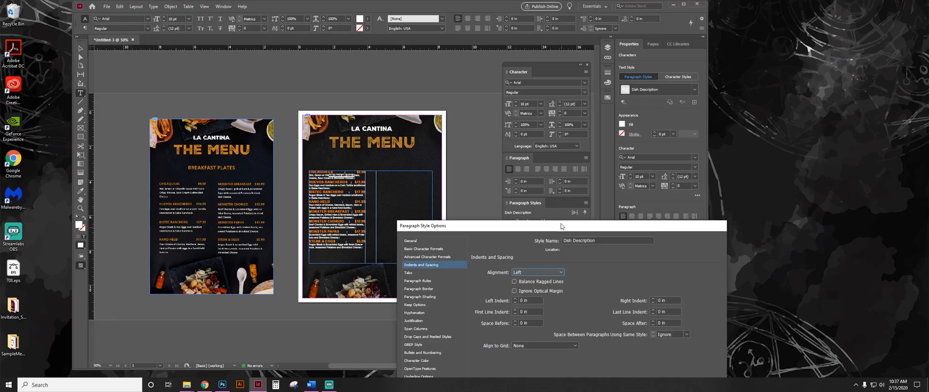
drag(560, 226, 555, 64)
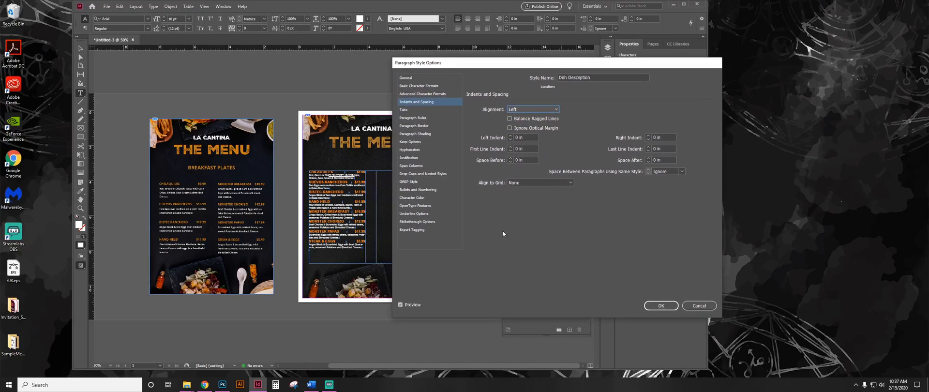
click(536, 160)
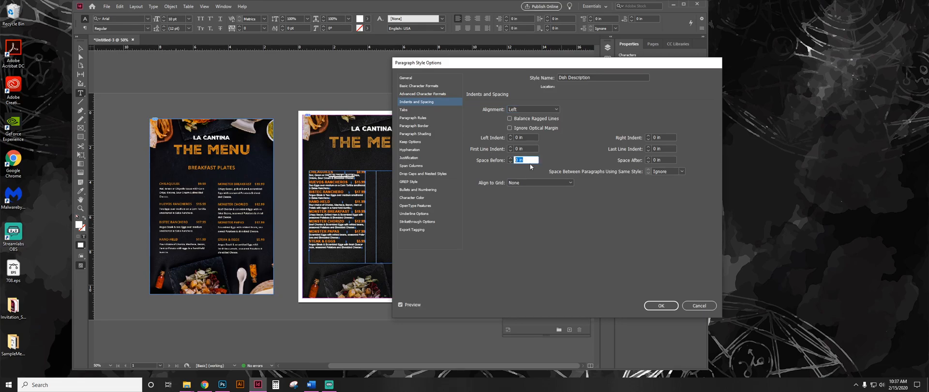
key(Up)
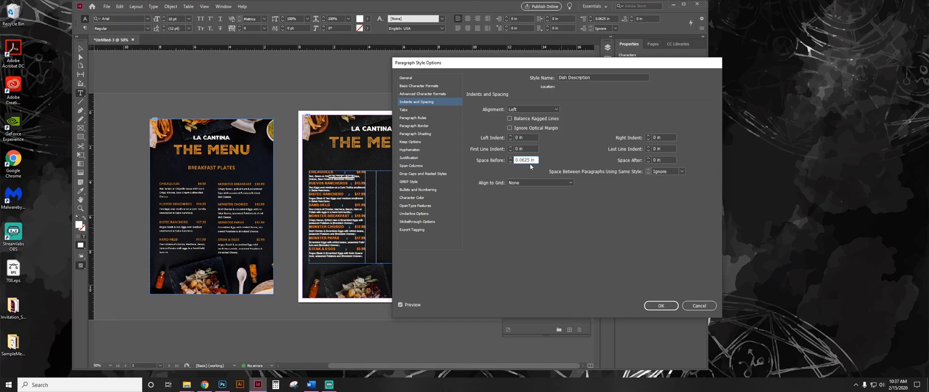
Set the Dish Description paragraph style's space after to 0.125 in.
click(665, 159)
key(Up)
key(Up)
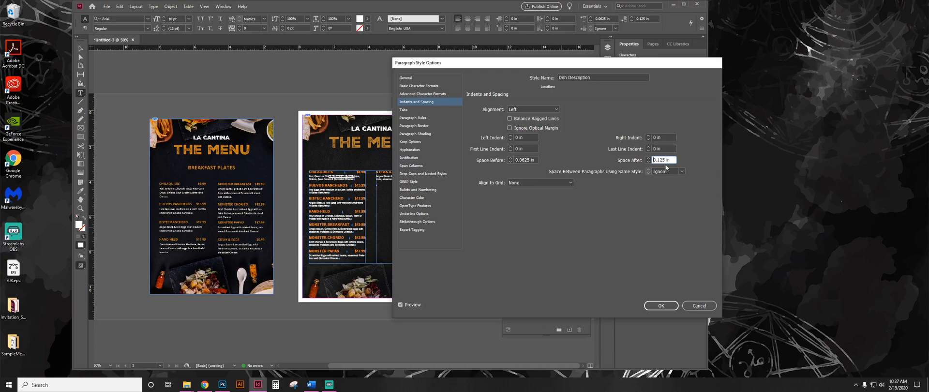
Set the Dish Description paragraph style's space after to 0.1875 in.
drag(675, 160, 616, 154)
key(Up)
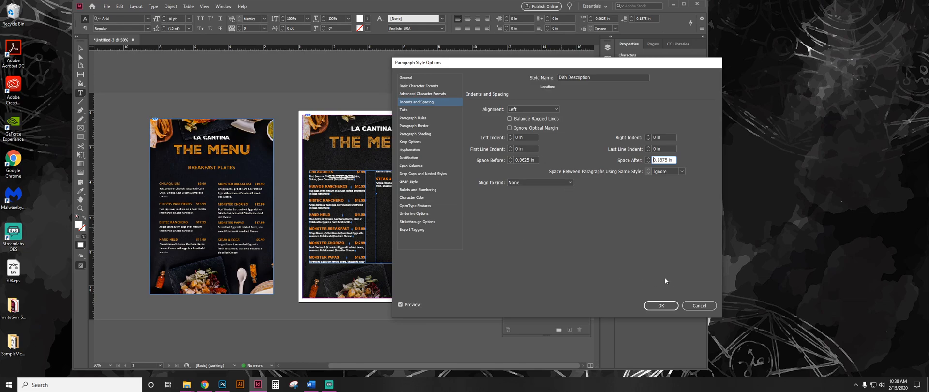
click(661, 305)
click(422, 217)
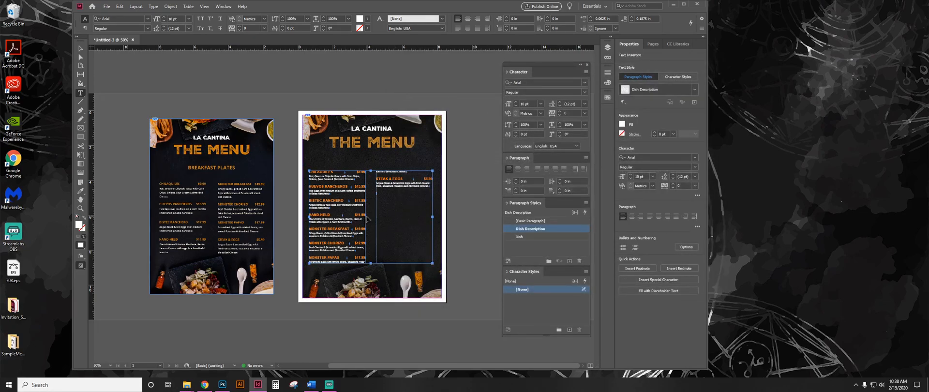
Shorten the menu text frame to about 3.29 in high so the dishes split evenly, four per column.
scroll(367, 219, up, 2)
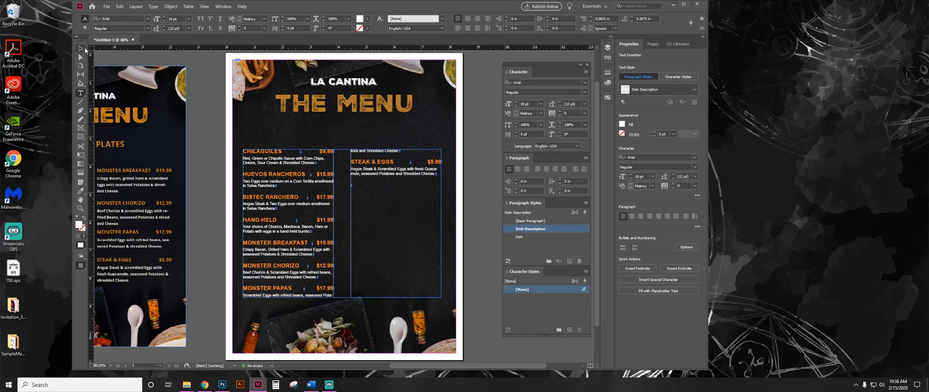
key(Escape)
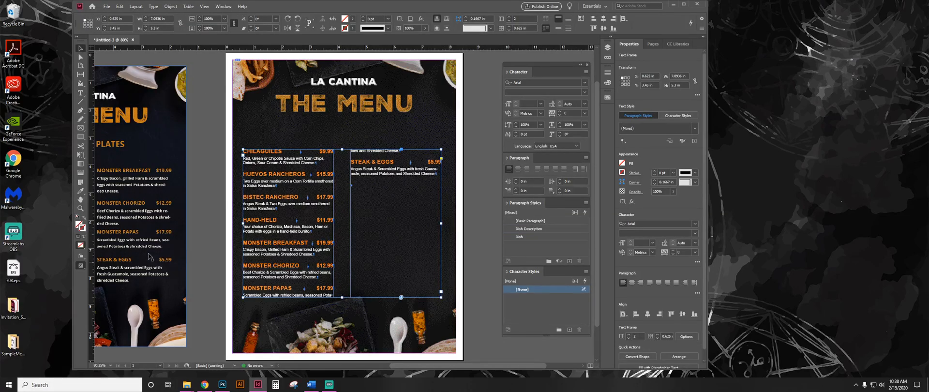
drag(342, 297, 347, 244)
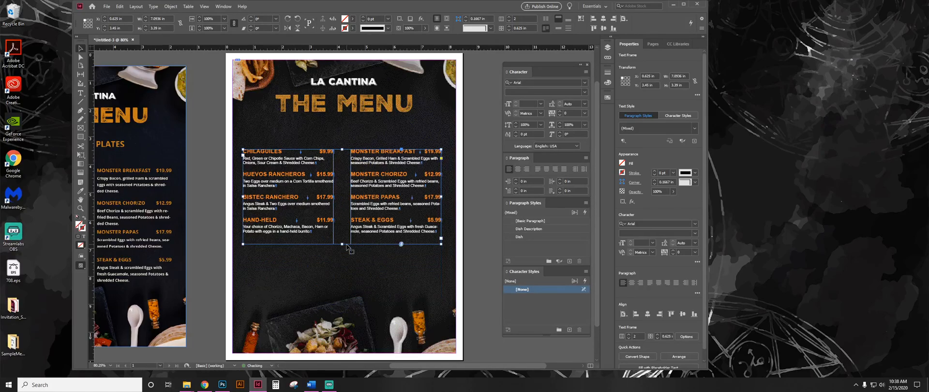
click(471, 211)
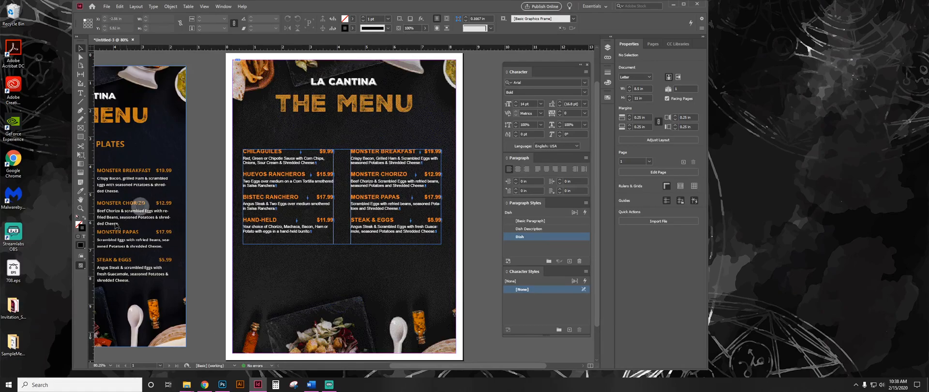
drag(153, 255, 268, 258)
drag(421, 213, 341, 204)
drag(416, 188, 375, 193)
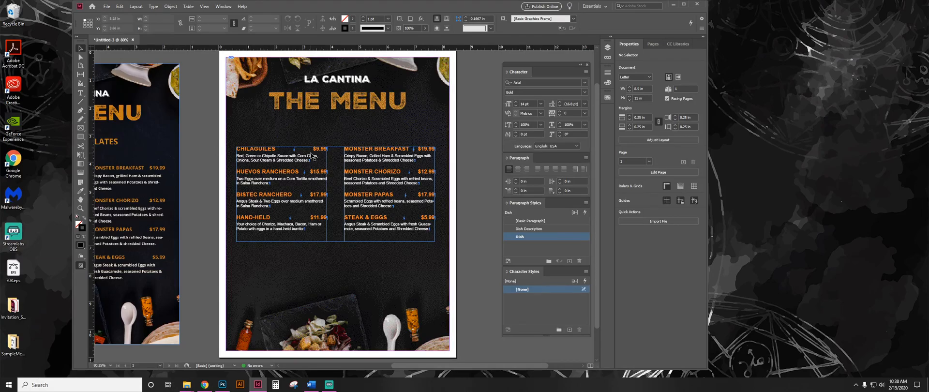
double_click(325, 149)
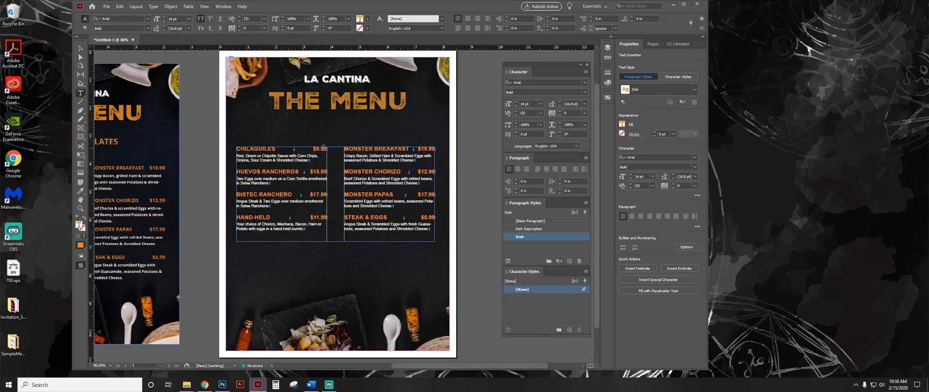
drag(316, 149, 250, 148)
drag(305, 156, 257, 159)
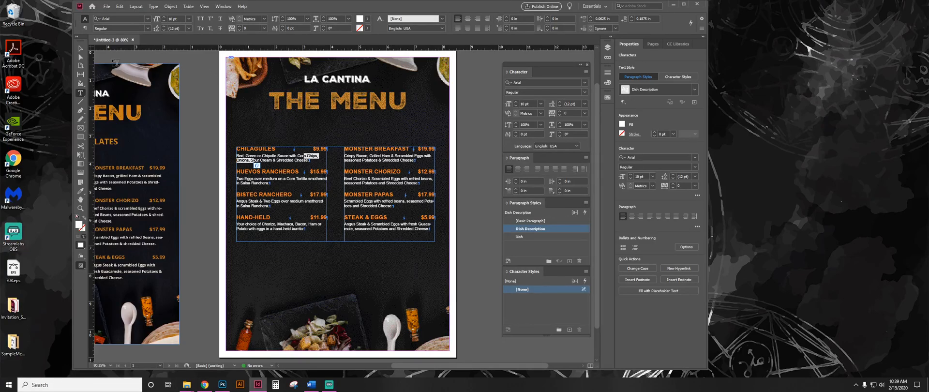
click(80, 47)
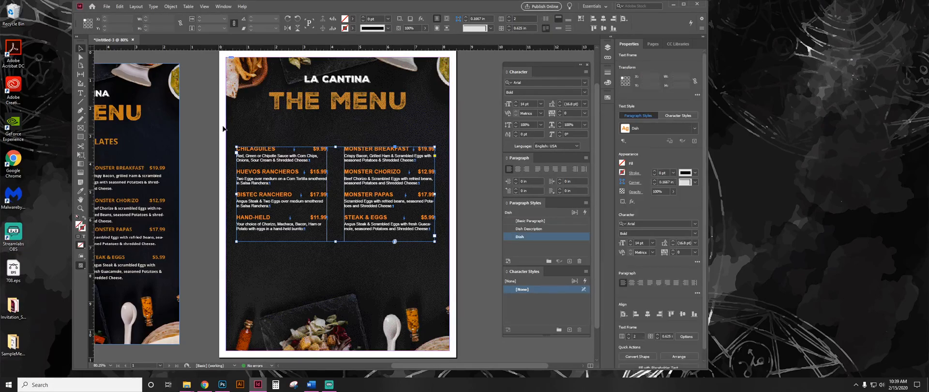
click(228, 163)
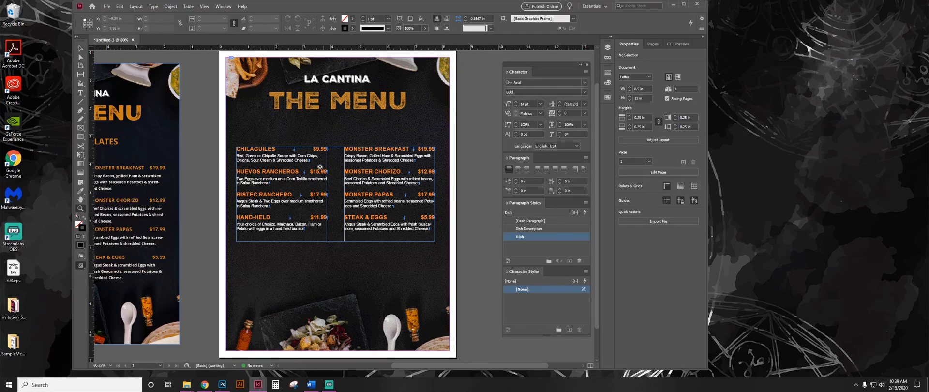
Select the Chilaquiles price and set its fill to the orange C=0 M=60 Y=100 K=0 swatch as the base for a new colour.
drag(226, 121, 476, 281)
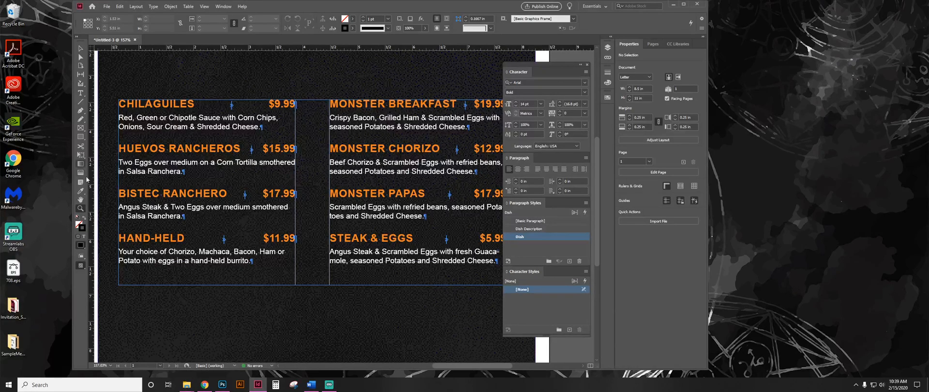
click(81, 93)
drag(268, 103, 296, 104)
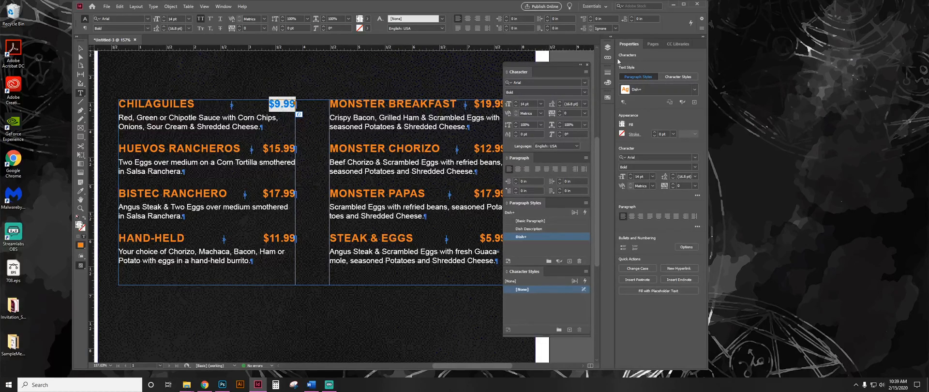
click(608, 99)
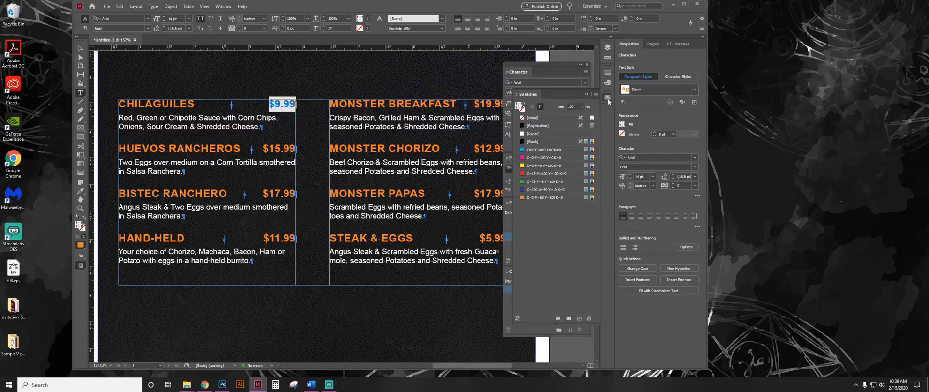
click(552, 198)
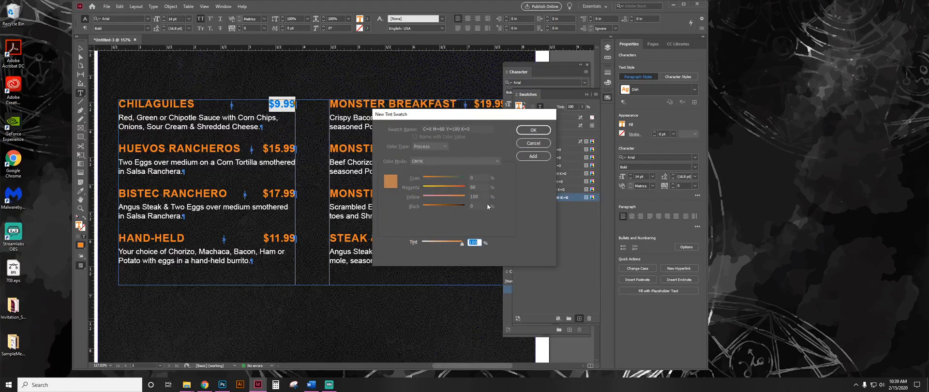
click(534, 143)
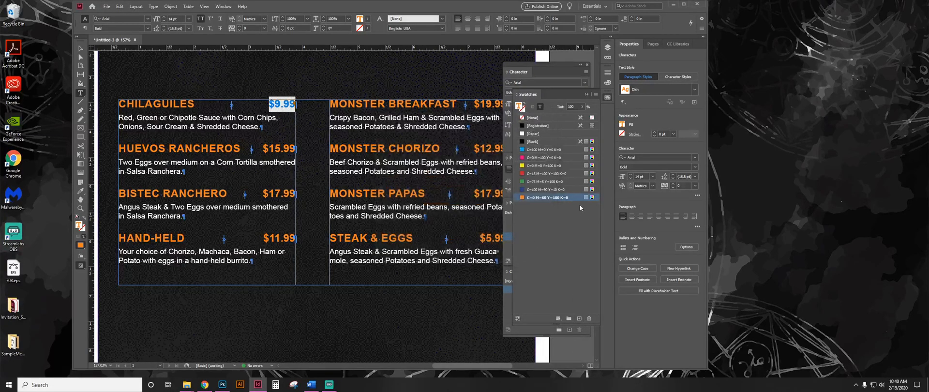
Create a gold CMYK process swatch from the orange one with values C=0 M=25 Y=100 K=0.
click(573, 196)
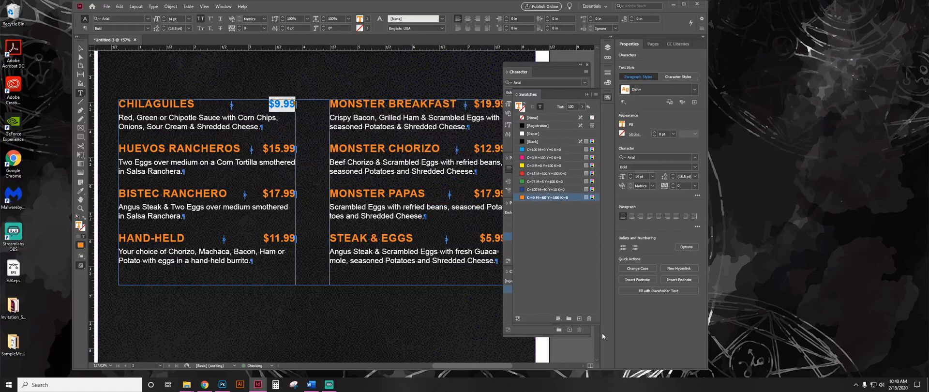
alt+click(580, 318)
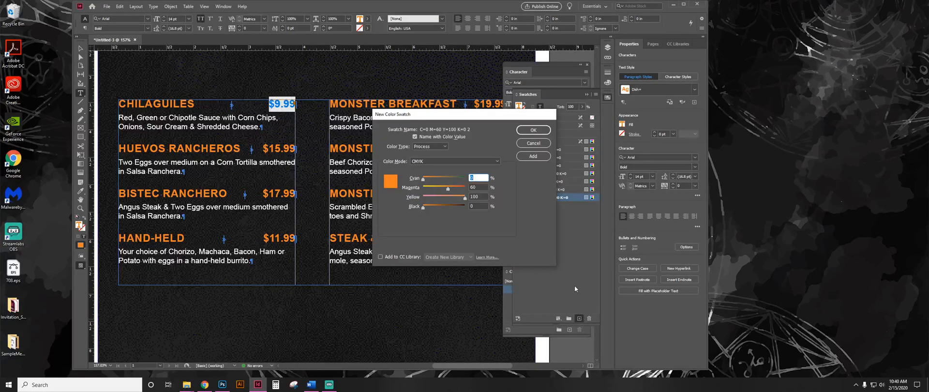
click(480, 187)
text(2)
key(Tab)
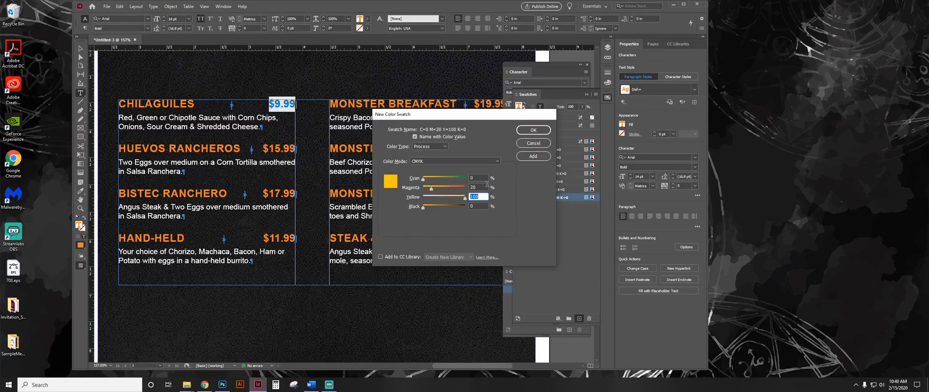
click(481, 184)
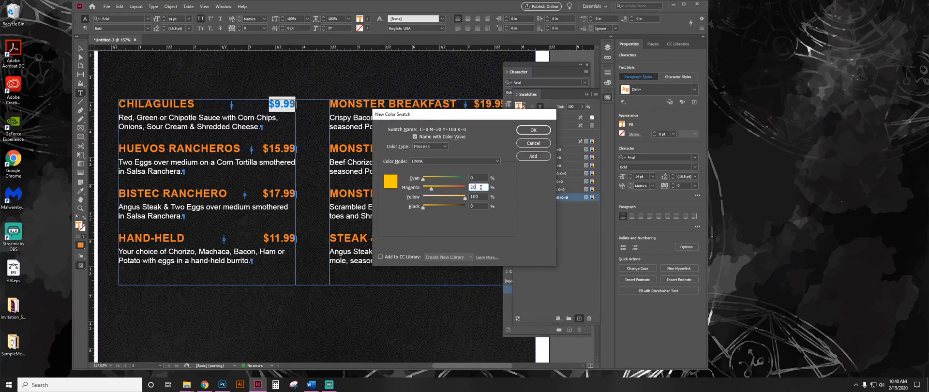
text(25)
key(Tab)
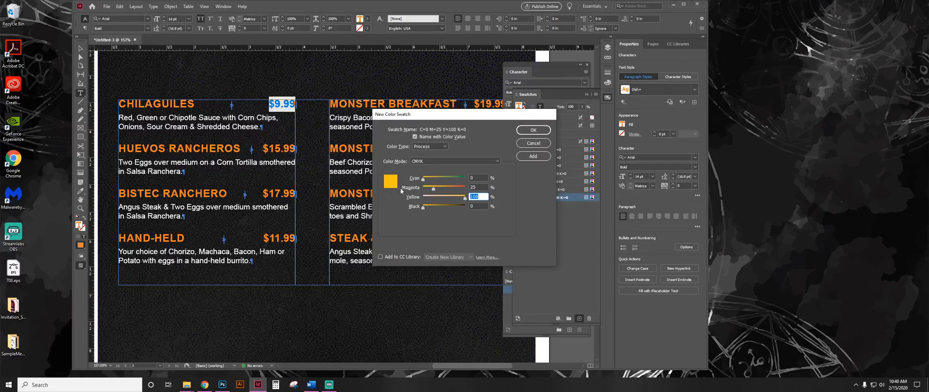
click(533, 130)
Fill the Chilaquiles price with the gold C=0 M=25 Y=100 K=0 swatch.
click(288, 199)
drag(267, 104, 296, 105)
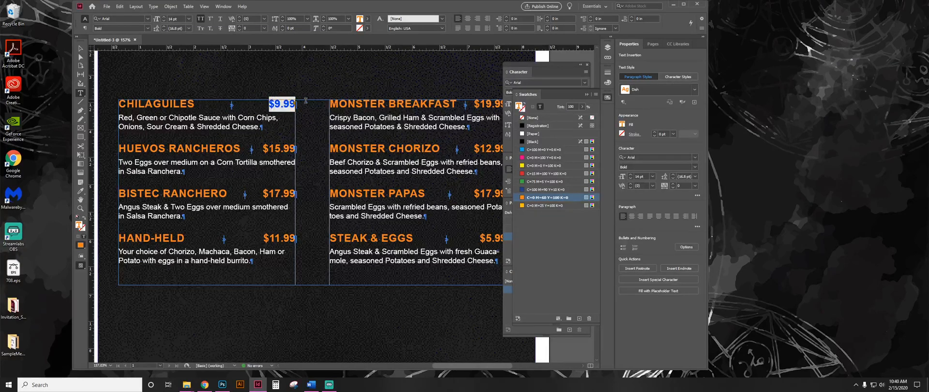
drag(263, 148, 338, 149)
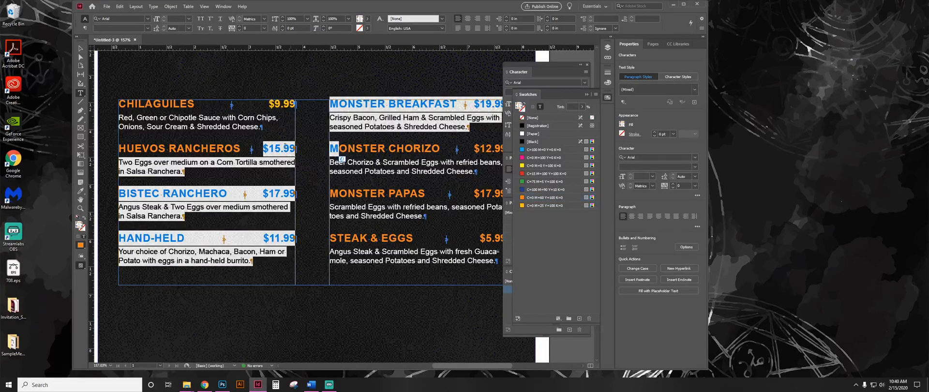
click(281, 149)
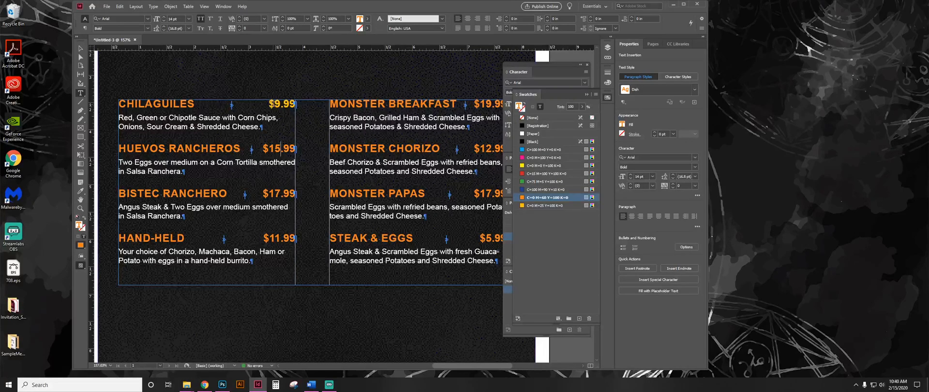
Create a character style named Gold Price from the gold Chilaquiles price, with character colour C=0 M=25 Y=100 K=0.
drag(268, 103, 308, 104)
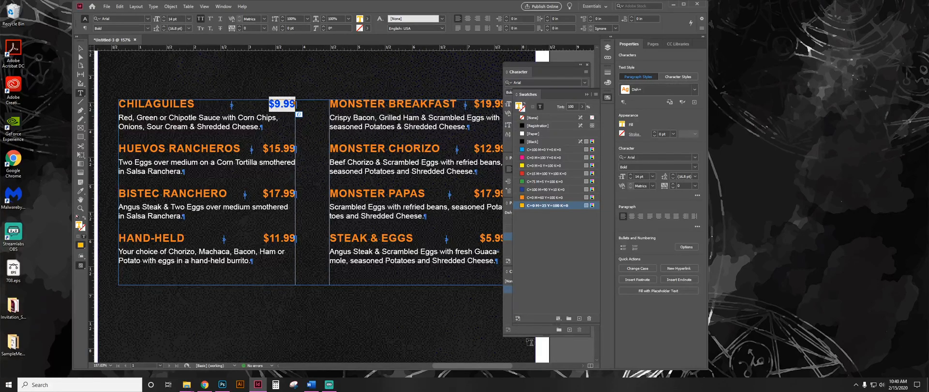
click(595, 95)
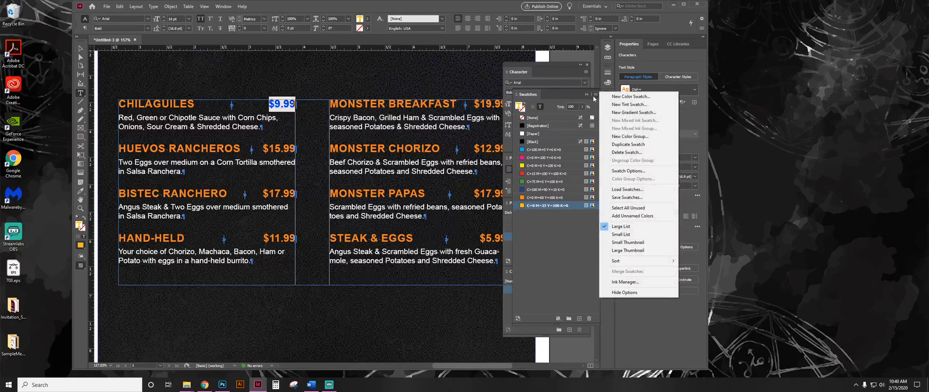
click(595, 95)
click(588, 95)
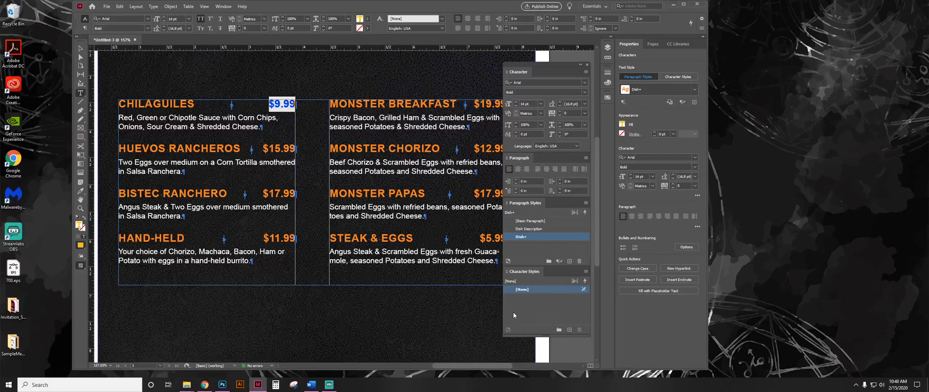
alt+click(567, 329)
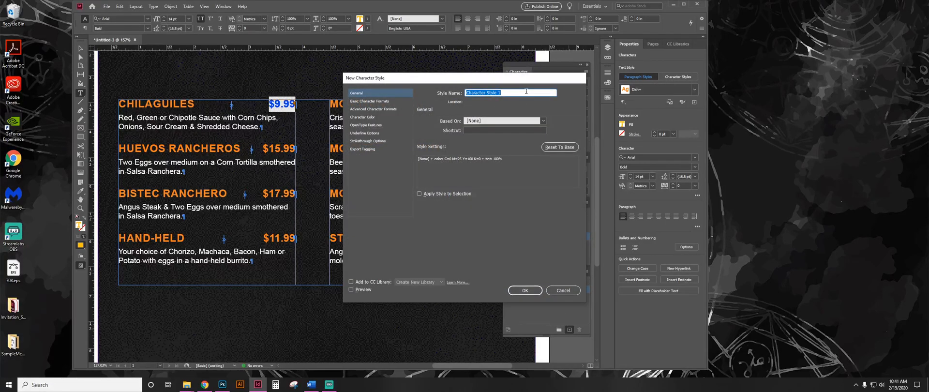
text(Gold Price)
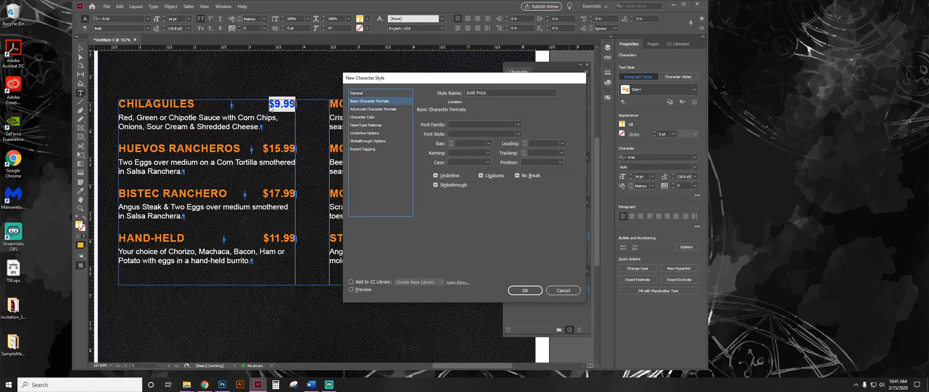
click(364, 118)
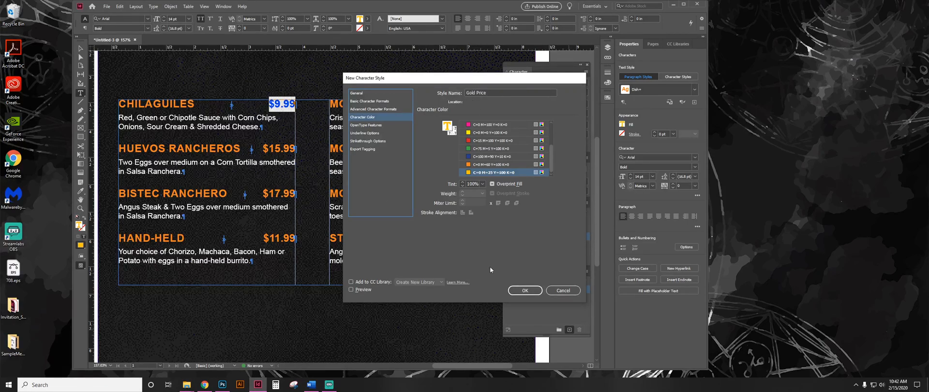
click(525, 291)
Apply the Gold Price character style to the Huevos Rancheros, Bistec Ranchero and Hand-Held prices.
click(264, 148)
drag(264, 148, 296, 148)
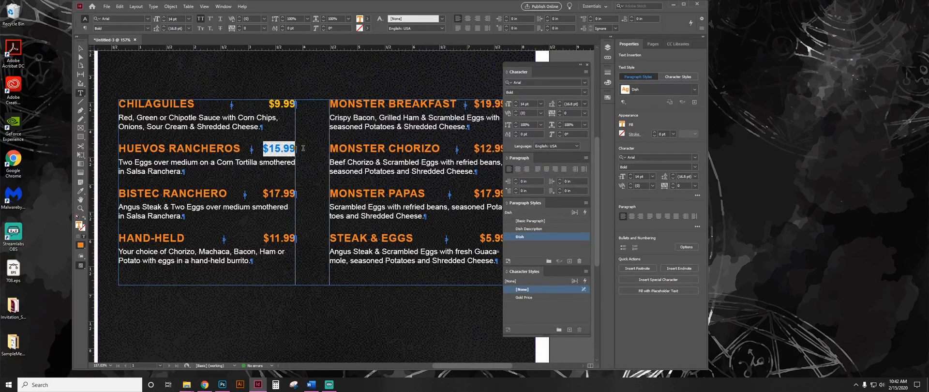
click(542, 297)
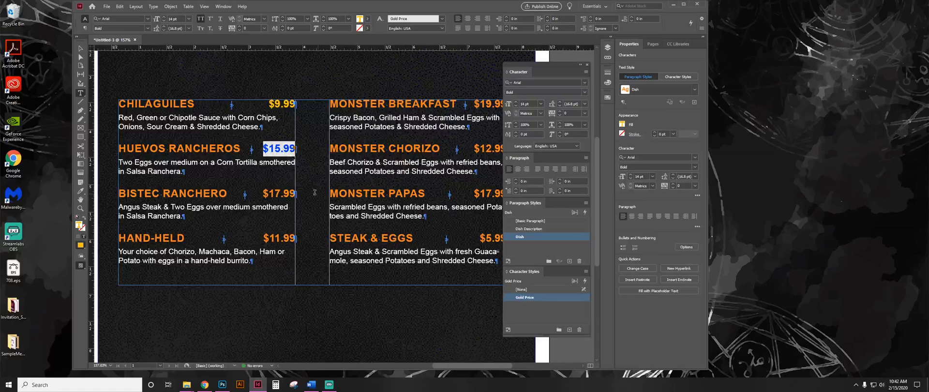
drag(264, 193, 296, 194)
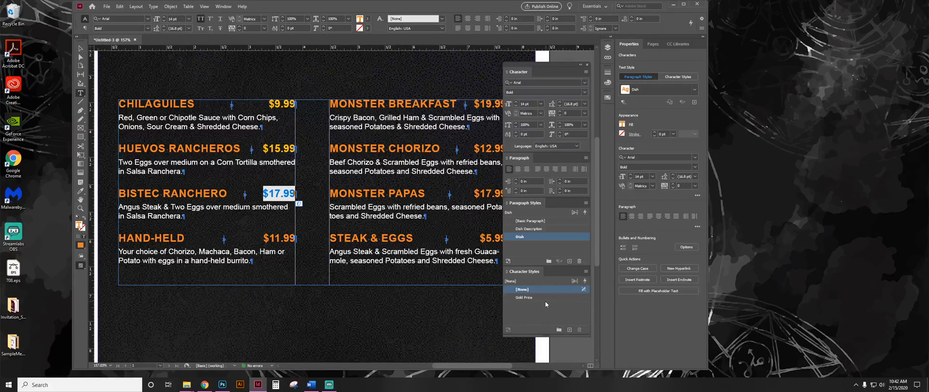
drag(263, 238, 296, 238)
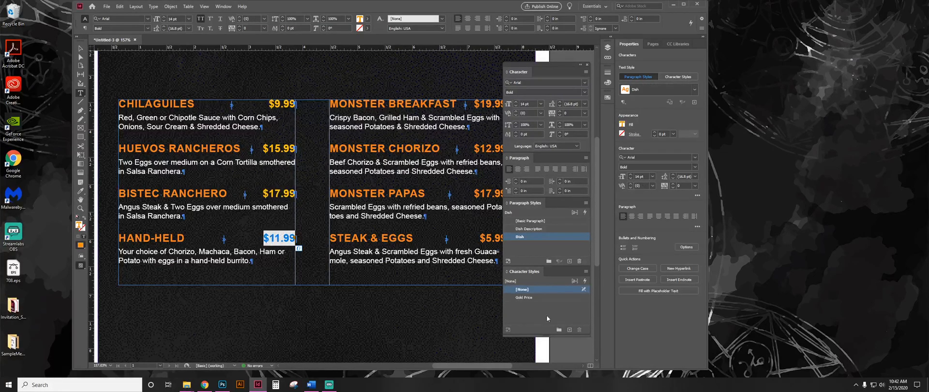
click(541, 297)
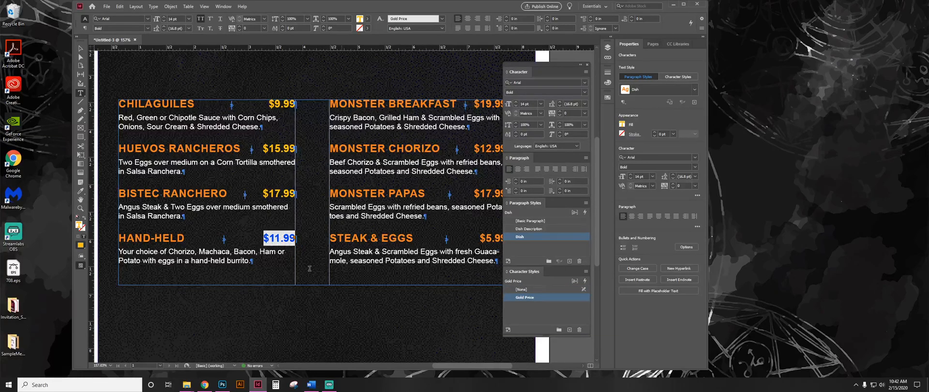
click(275, 240)
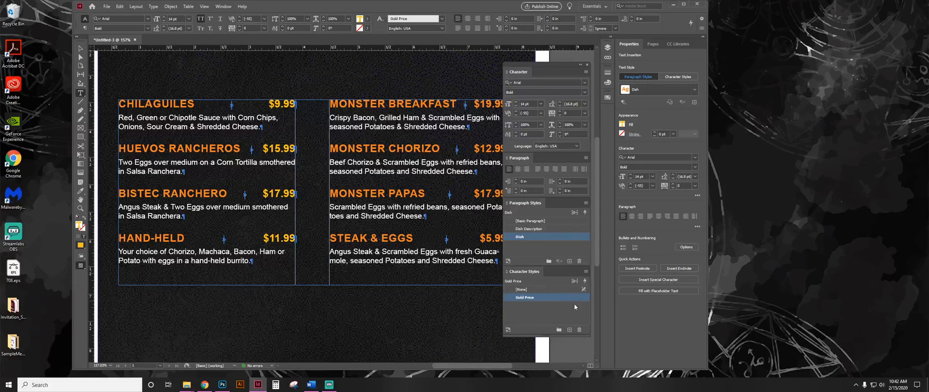
Change the Gold Price character style's colour to the green C=75 M=5 Y=100 K=0 swatch.
double_click(561, 297)
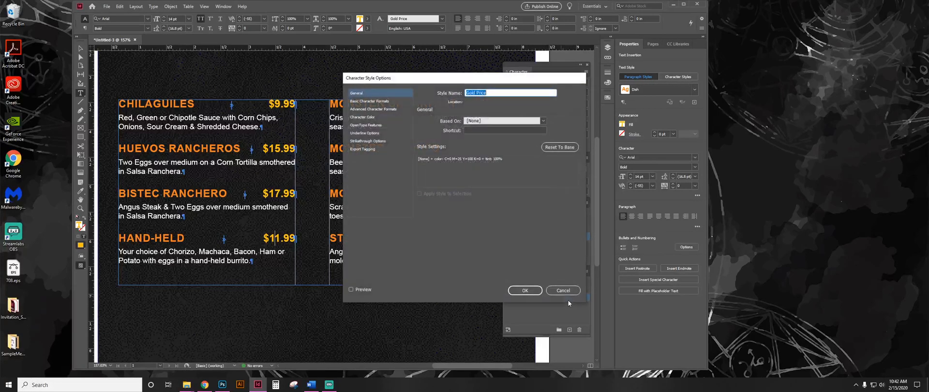
click(363, 117)
click(482, 149)
click(525, 290)
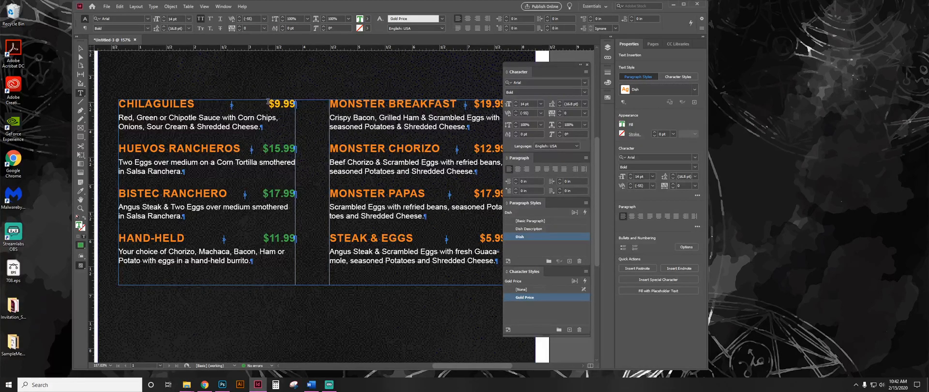
Apply the Gold Price character style to the Chilaquiles price.
drag(267, 103, 297, 103)
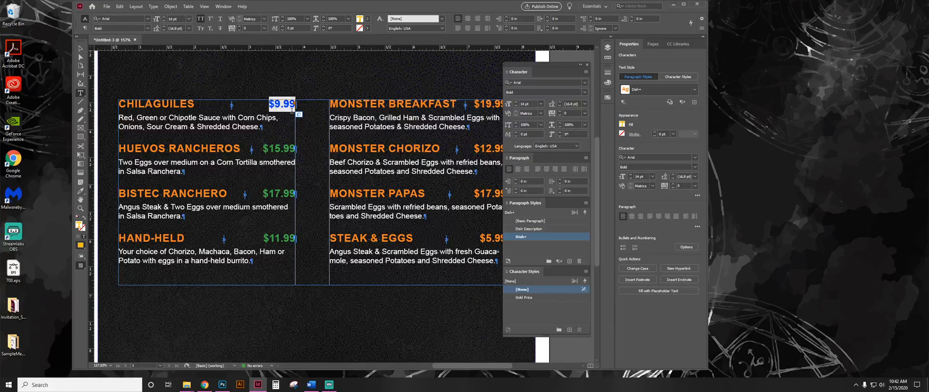
drag(275, 104, 297, 104)
drag(269, 103, 296, 104)
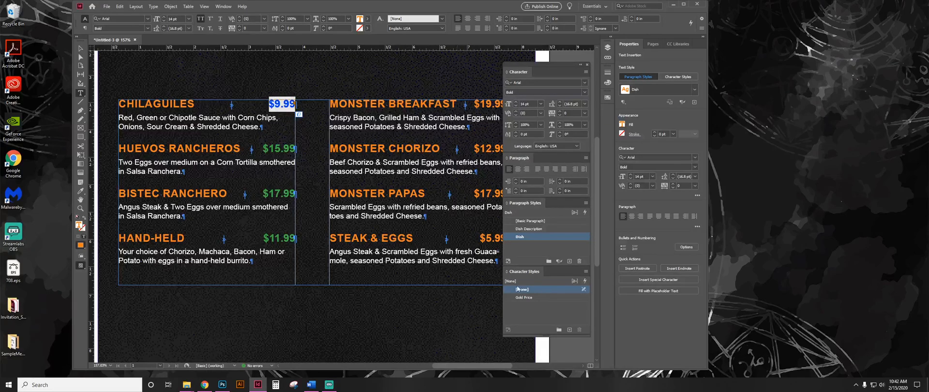
click(557, 296)
click(286, 149)
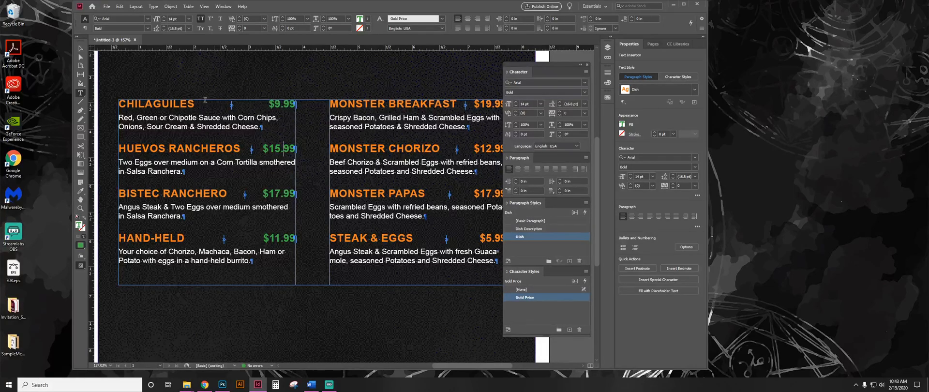
click(139, 103)
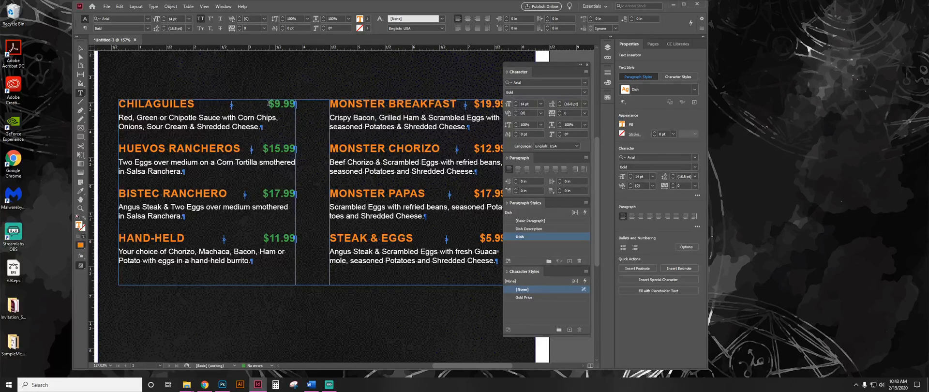
Set the Gold Price character style's colour to the gold C=0 M=25 Y=100 K=0 swatch with the preview turned on.
drag(268, 103, 303, 105)
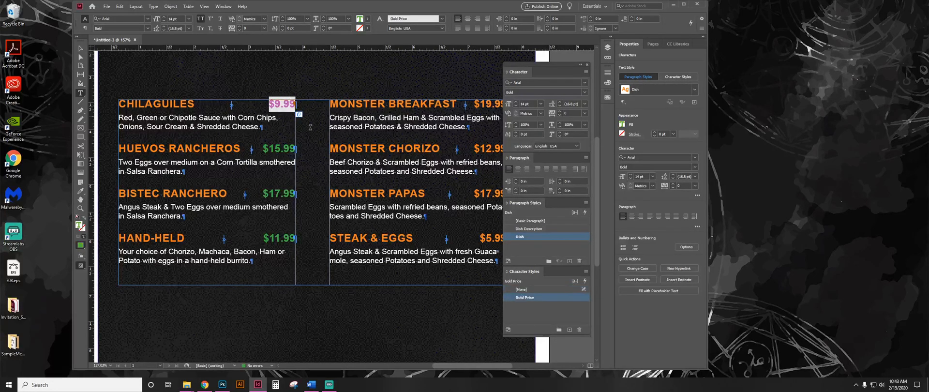
double_click(567, 297)
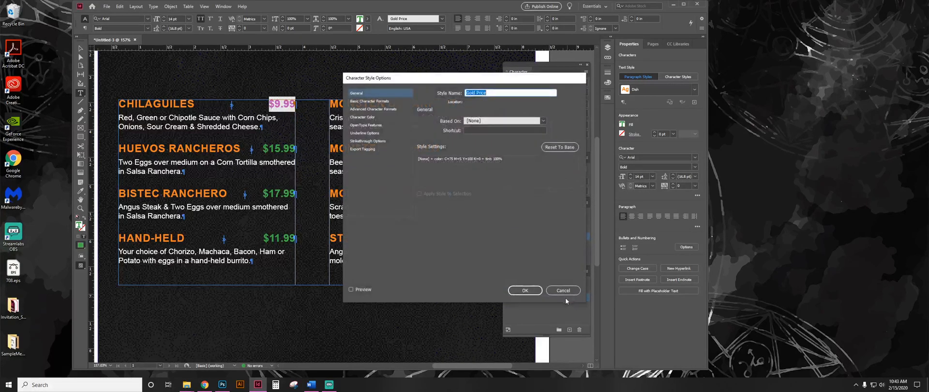
click(382, 116)
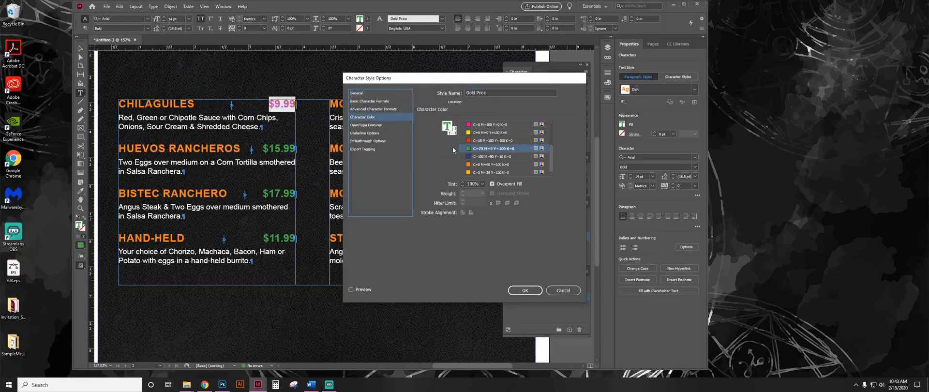
click(504, 173)
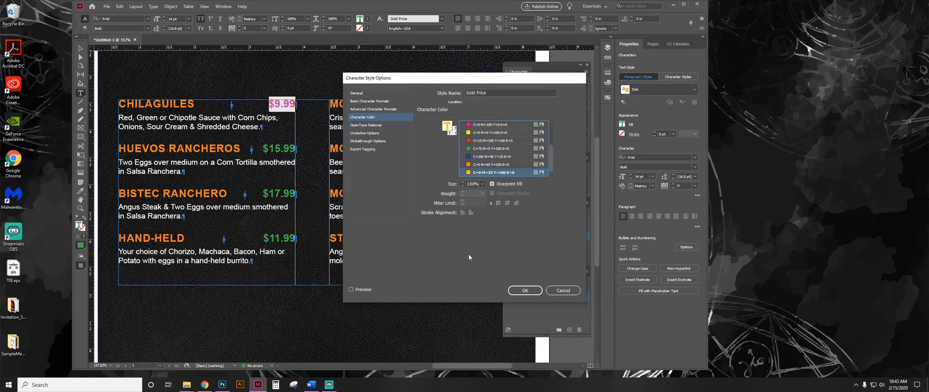
click(362, 289)
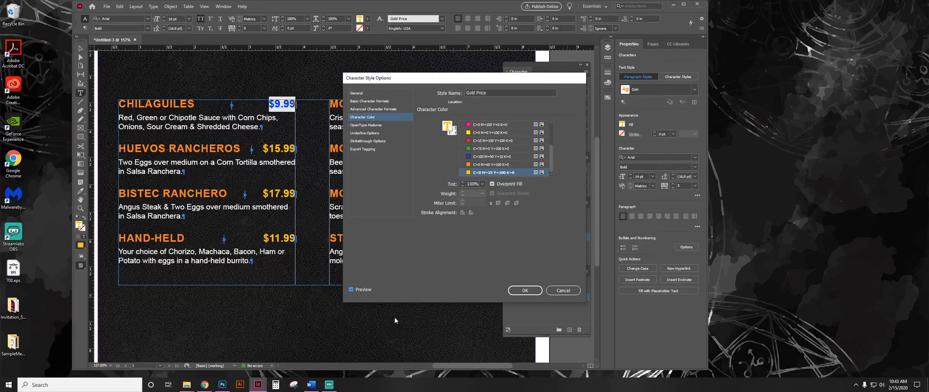
click(524, 290)
click(280, 238)
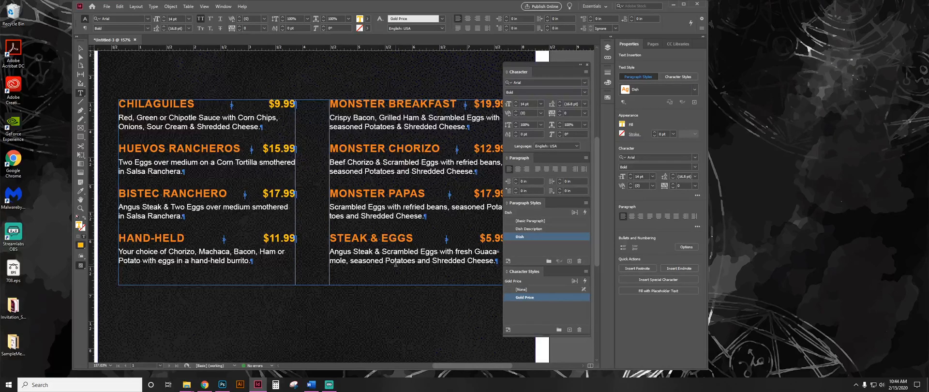
key(ctrl+minus)
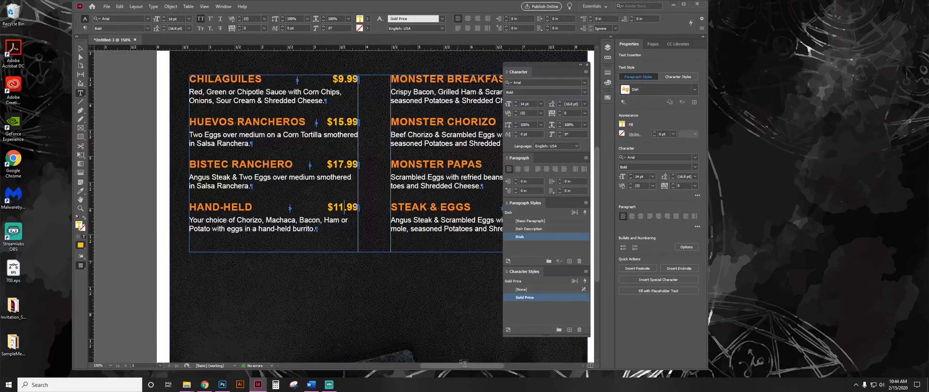
drag(462, 362, 476, 364)
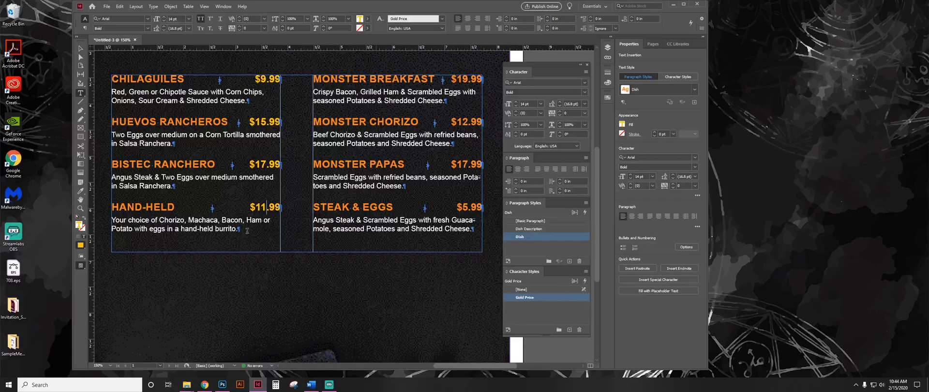
drag(137, 78, 282, 78)
click(260, 121)
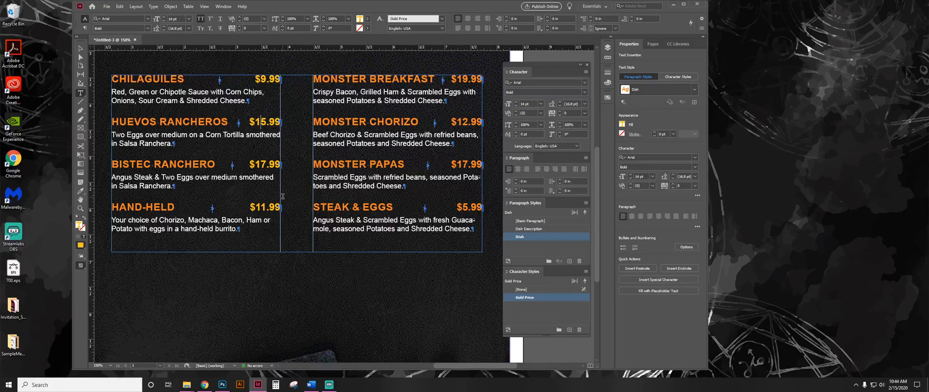
Check which styles are applied to the first dish's name and to its price.
click(261, 124)
drag(120, 79, 177, 78)
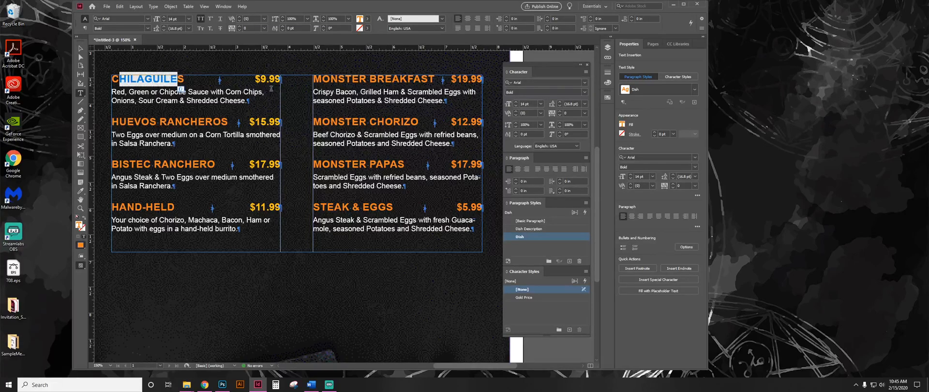
drag(255, 78, 281, 78)
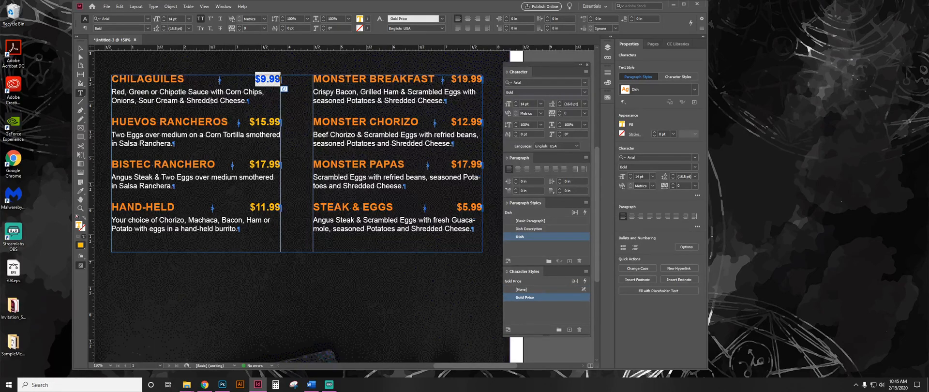
click(162, 80)
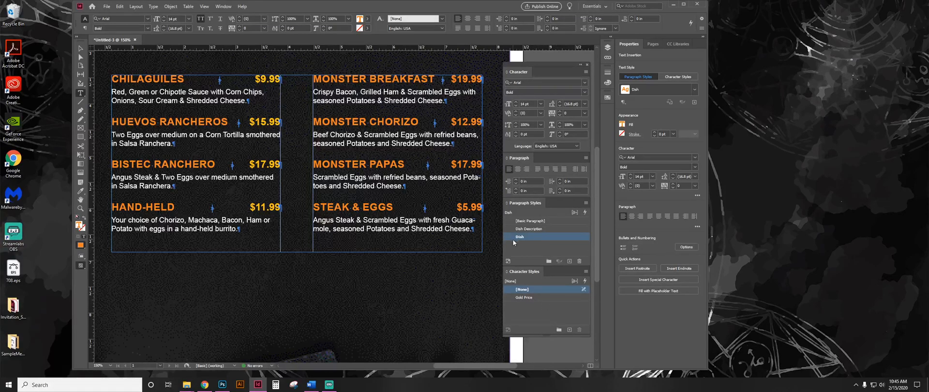
drag(120, 76, 195, 76)
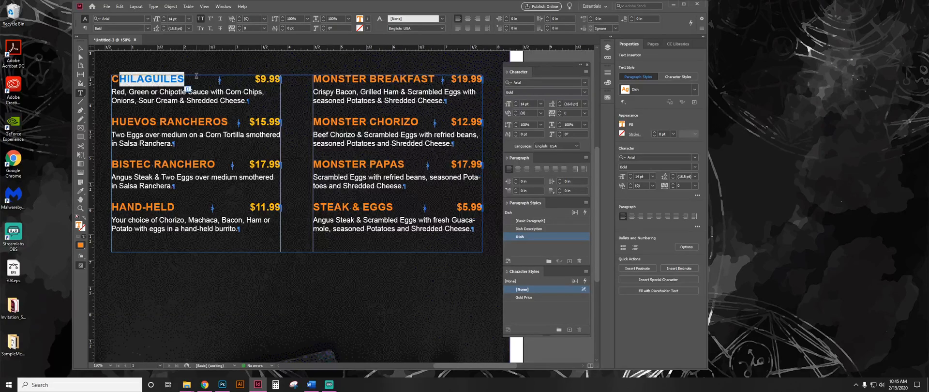
drag(255, 75, 282, 77)
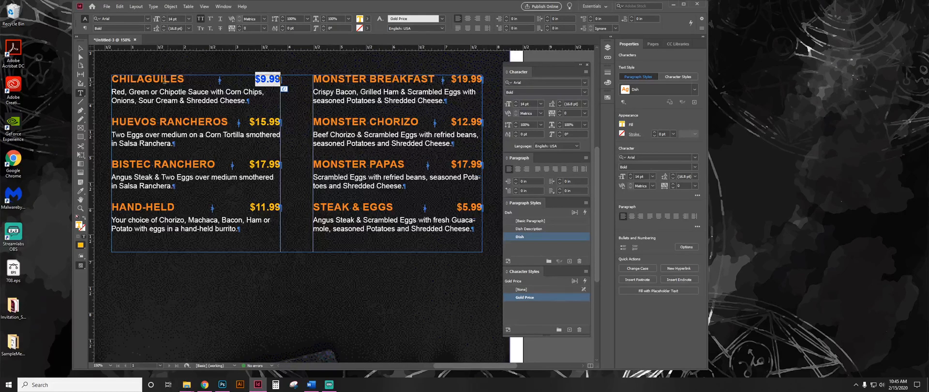
Add a new nested style to the Dish paragraph style.
click(161, 79)
double_click(557, 236)
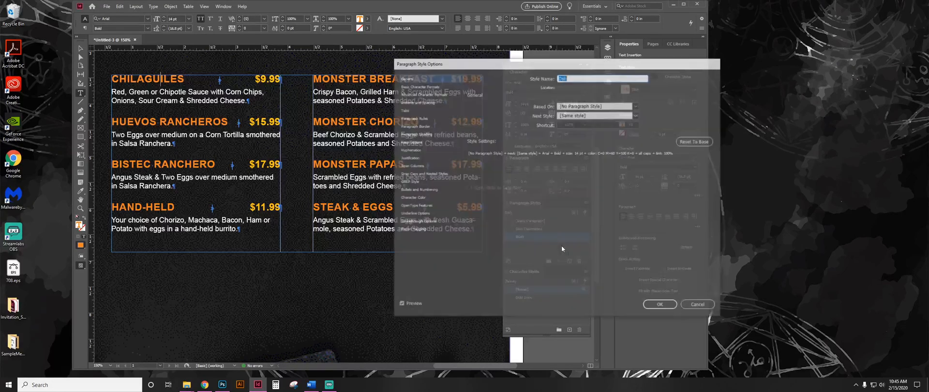
click(417, 173)
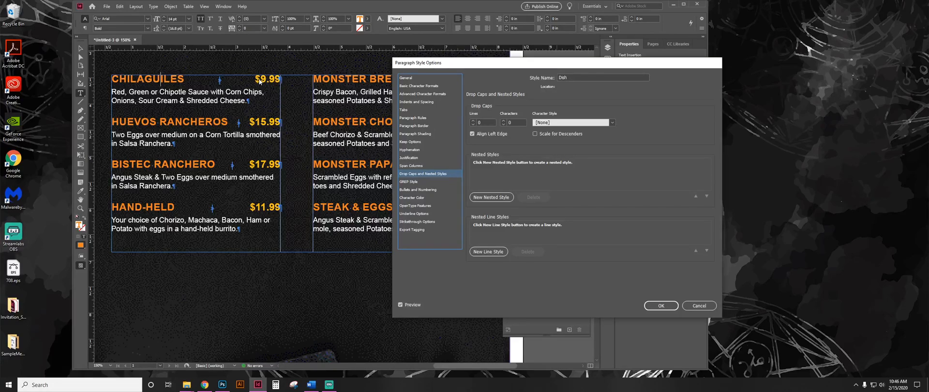
click(490, 197)
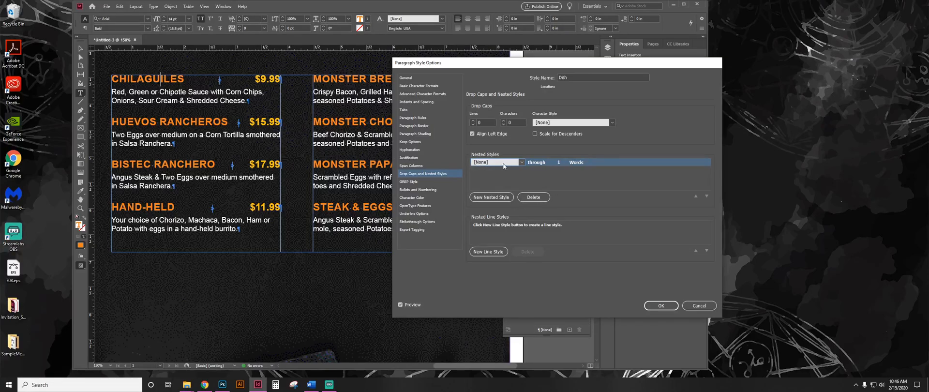
Set the Dish style's nested style to [None] through 1 Tab Characters and uncover the menu text behind the dialog.
click(544, 164)
click(552, 162)
click(543, 170)
click(562, 162)
click(581, 162)
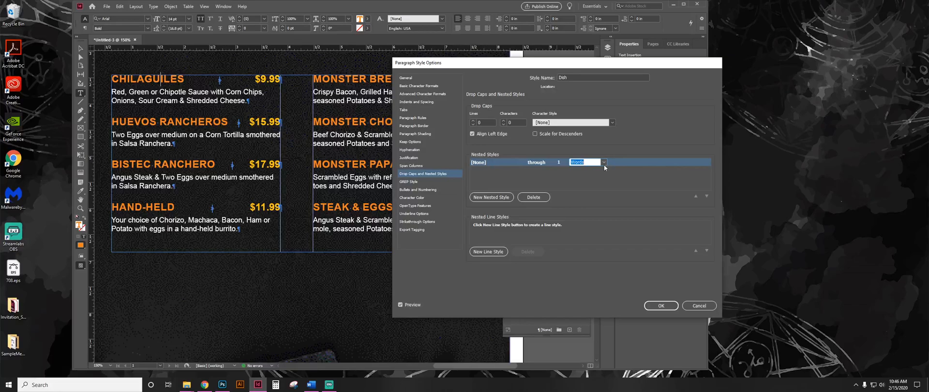
click(605, 163)
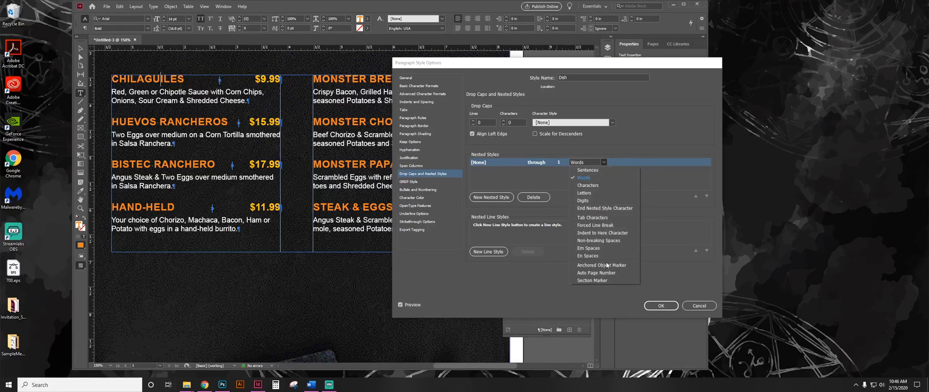
click(592, 162)
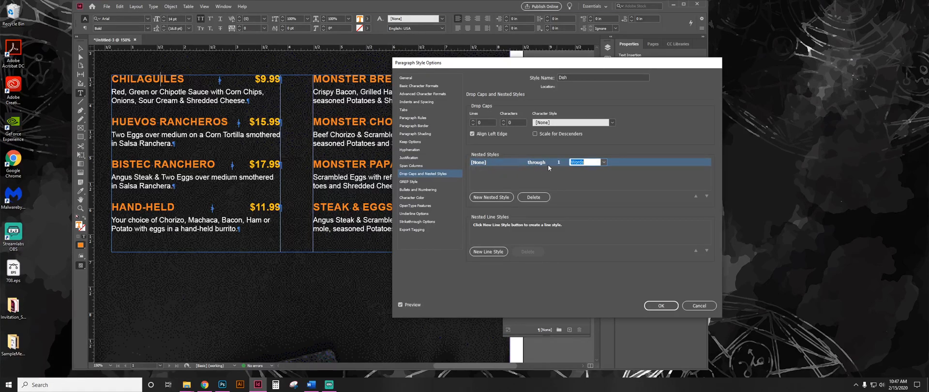
click(603, 162)
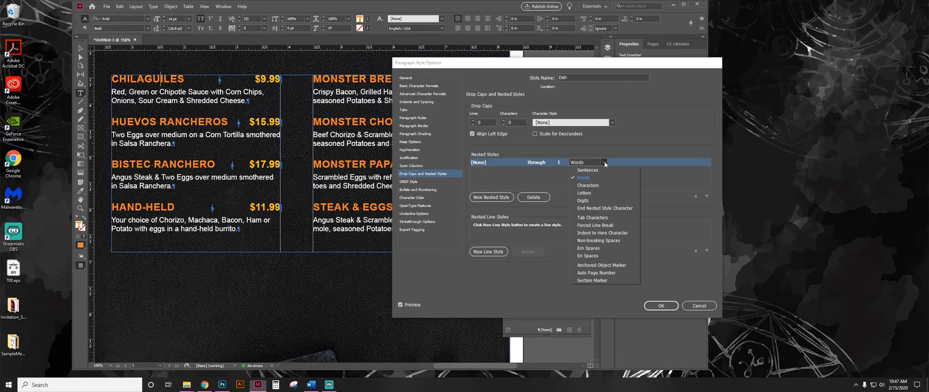
click(595, 219)
drag(463, 63, 571, 63)
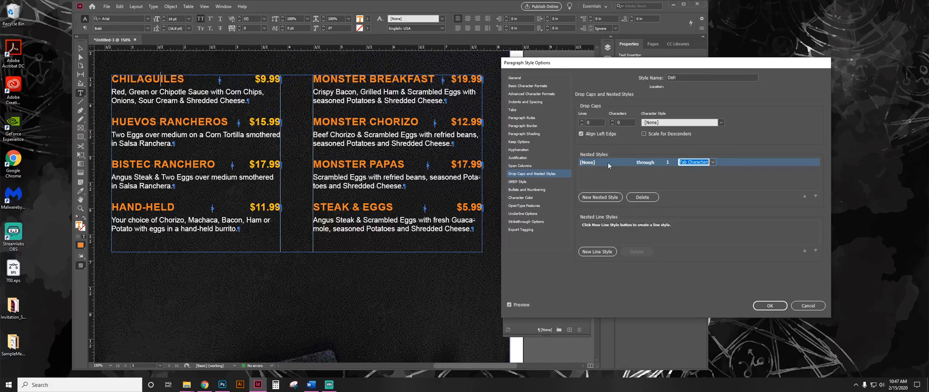
Add a second nested style to Dish that applies Gold Price through 1 Sentences, and accept the style changes.
click(600, 197)
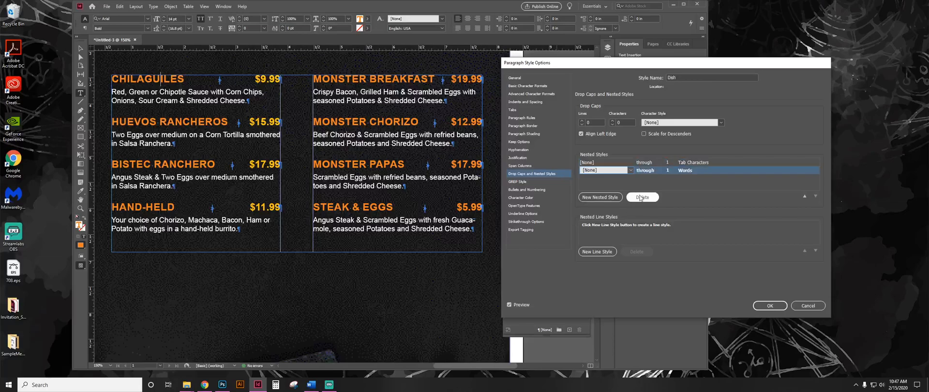
click(631, 170)
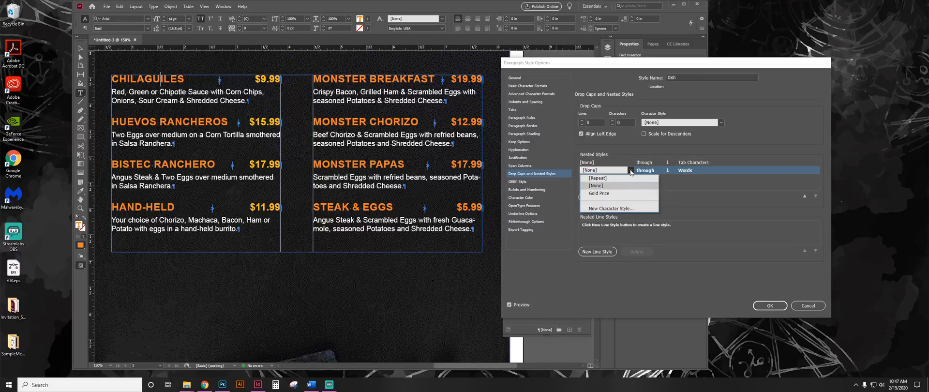
click(611, 194)
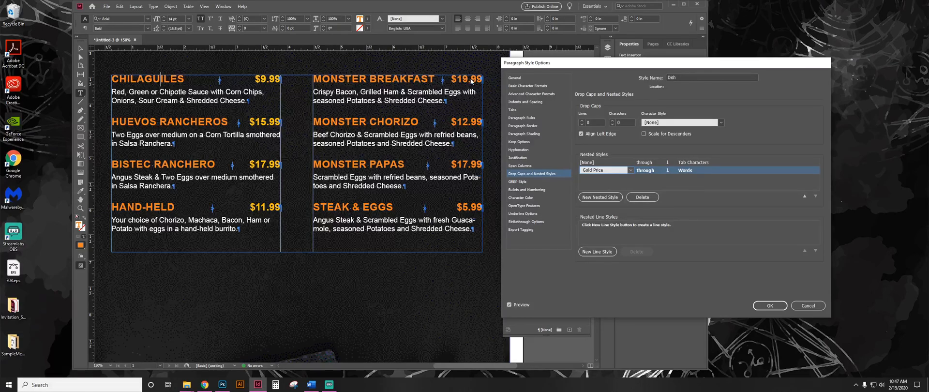
click(699, 171)
click(713, 170)
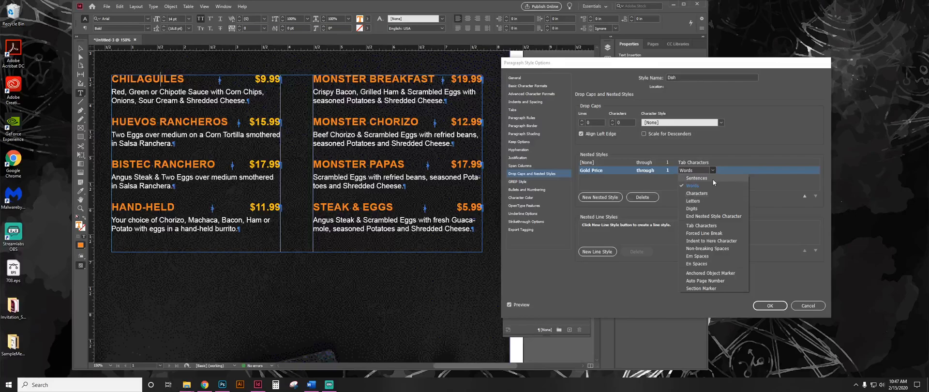
click(713, 179)
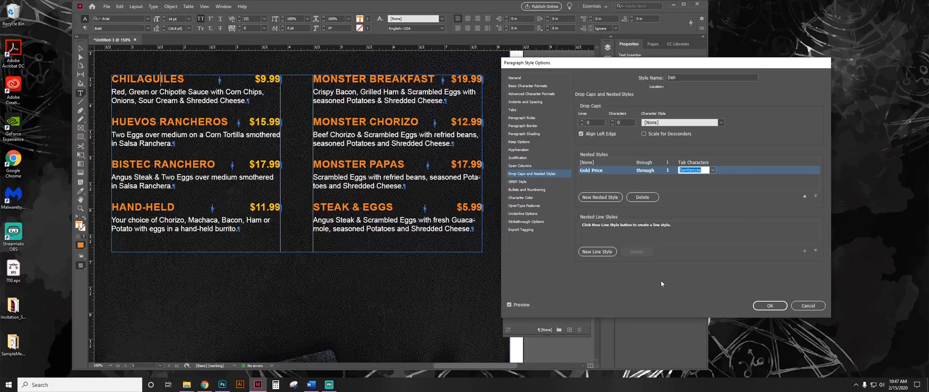
click(766, 306)
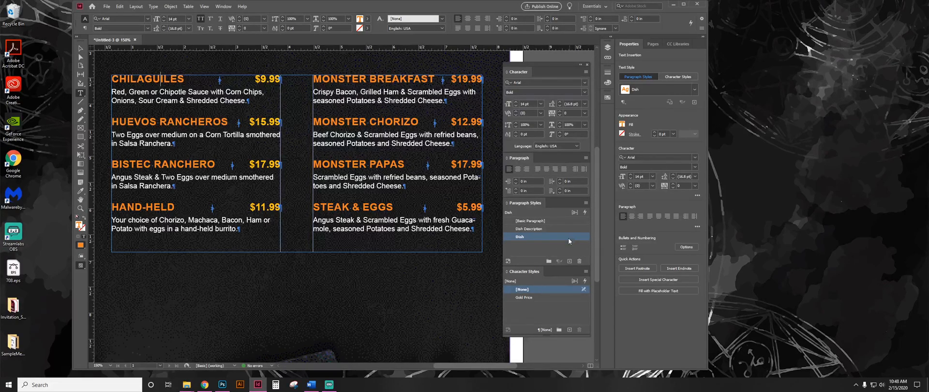
Reapply the Dish paragraph style to the Monster Breakfast heading line.
triple_click(462, 79)
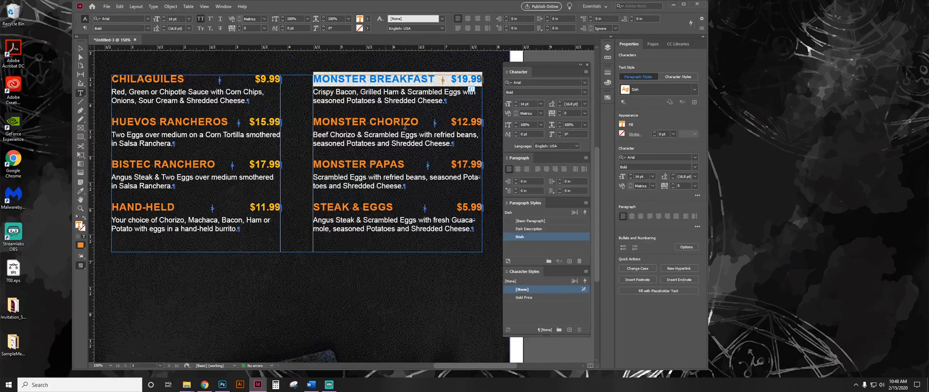
right_click(542, 235)
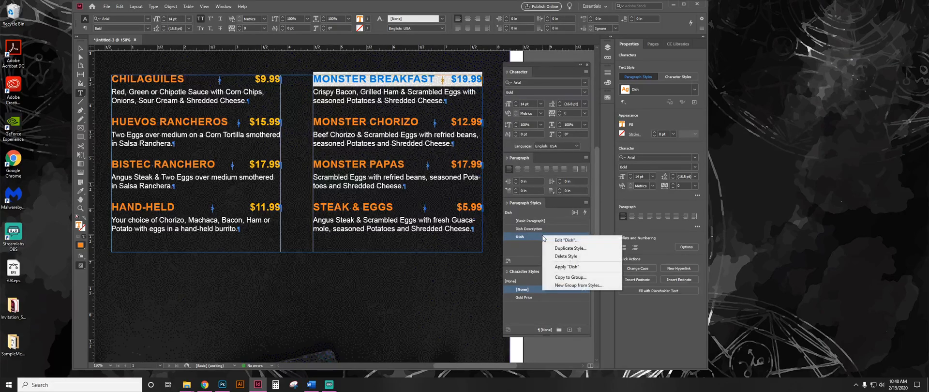
click(584, 267)
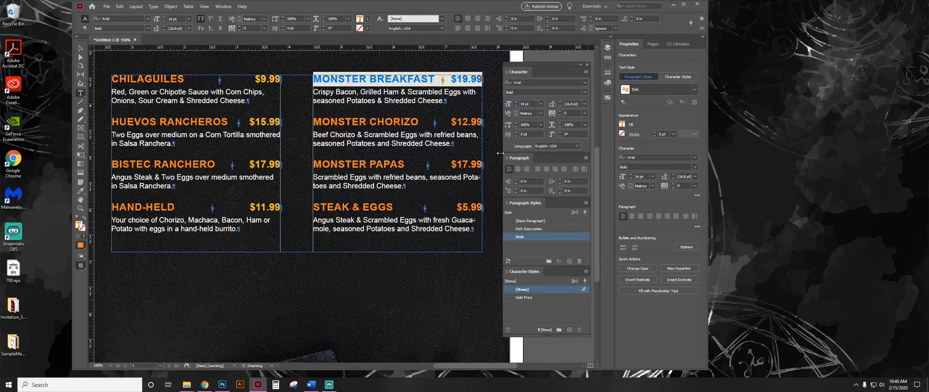
click(408, 100)
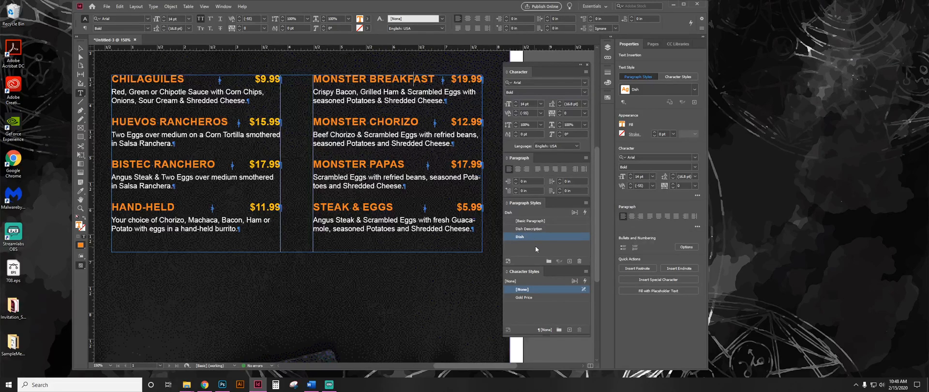
Change the Gold Price nested style in the Dish paragraph style to run through 1 Forced Line Break.
double_click(547, 237)
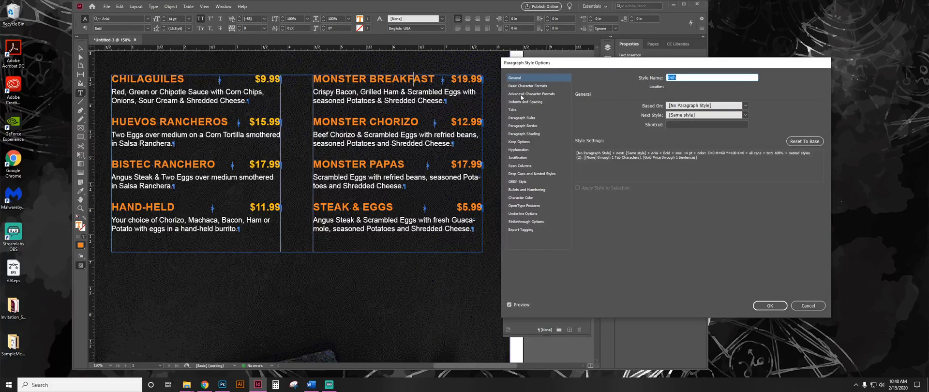
click(529, 175)
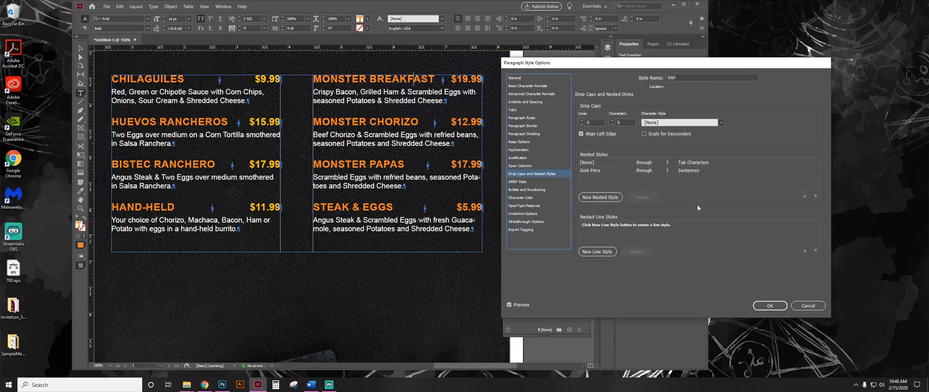
click(690, 172)
click(713, 171)
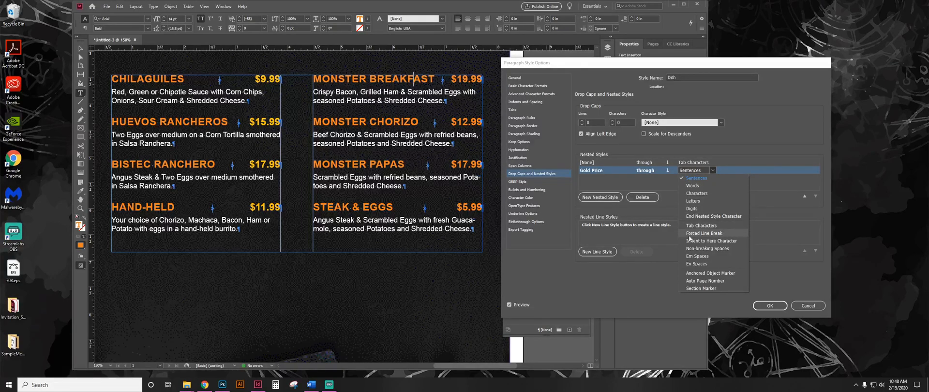
click(715, 233)
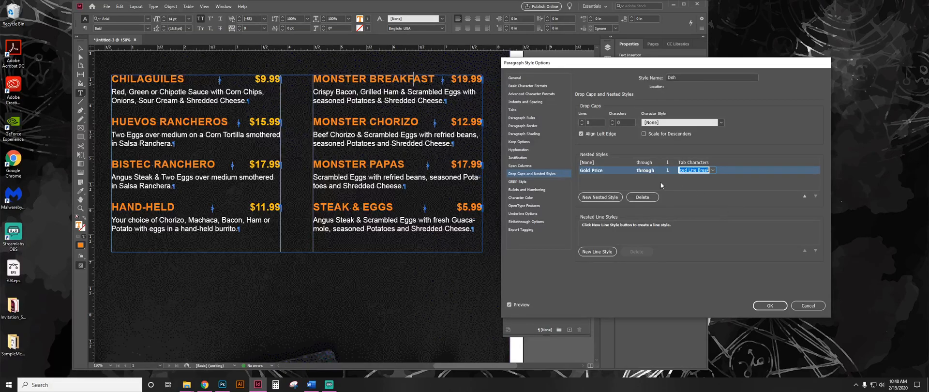
click(769, 305)
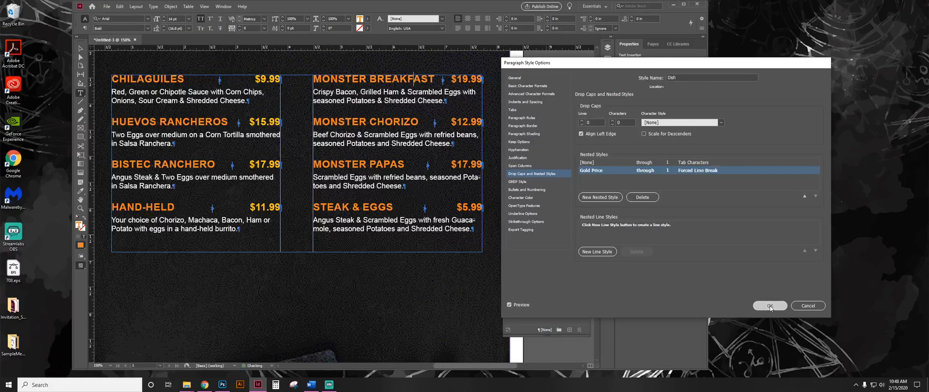
Select the whole Monster Breakfast heading line and apply the Dish paragraph style to it again.
drag(316, 77, 422, 99)
double_click(415, 76)
triple_click(416, 77)
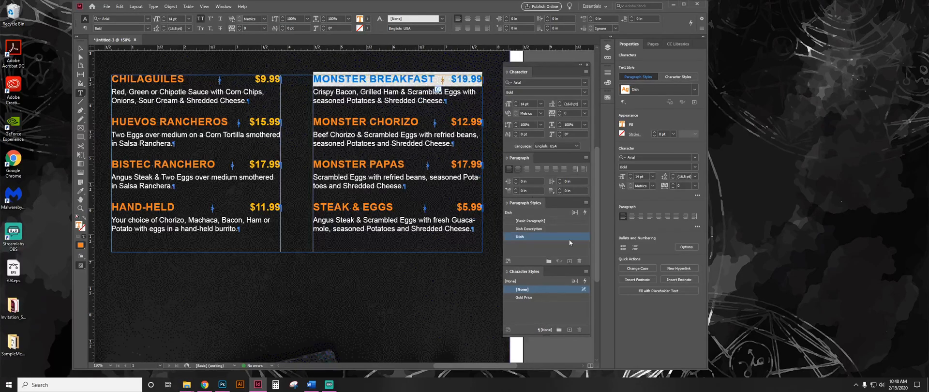
right_click(540, 237)
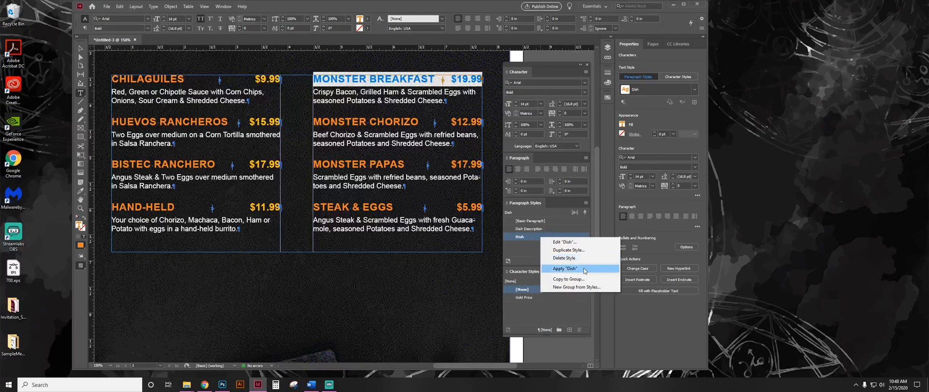
click(565, 268)
click(423, 110)
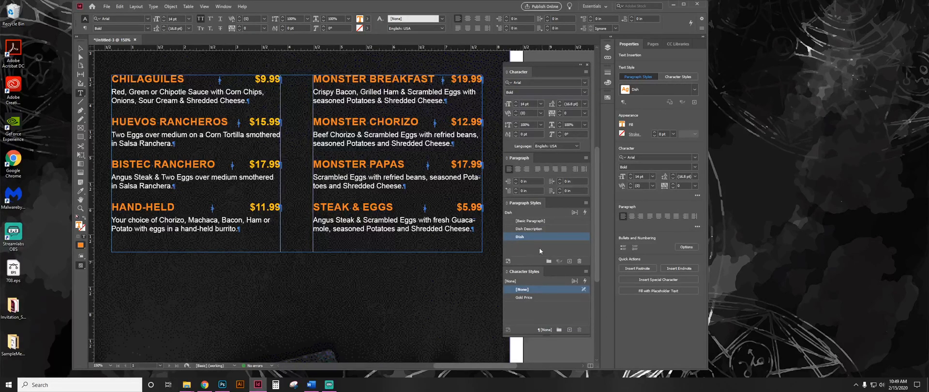
Change the Dish paragraph style's first nested style so that [None] runs through 1 ^y, and accept the style changes.
drag(452, 78, 438, 79)
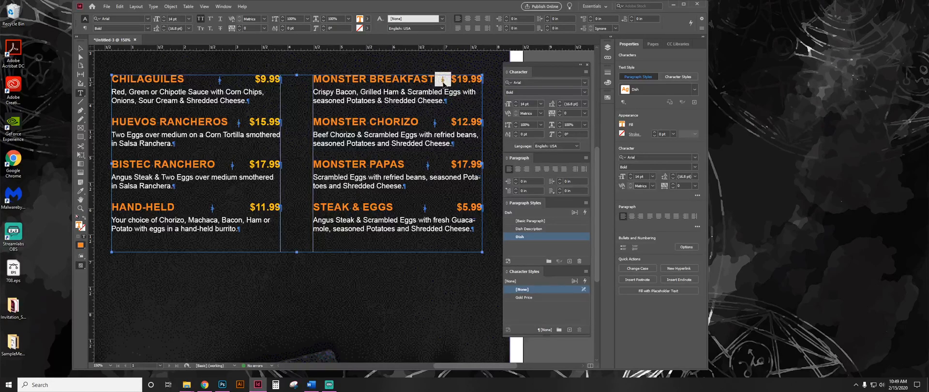
double_click(553, 237)
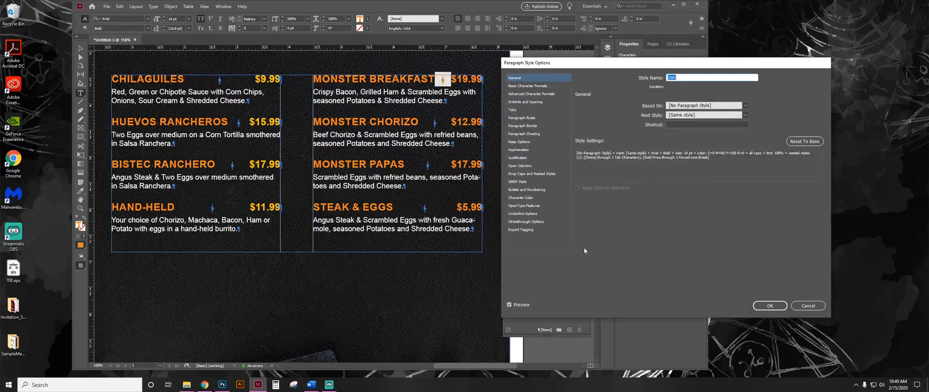
click(526, 172)
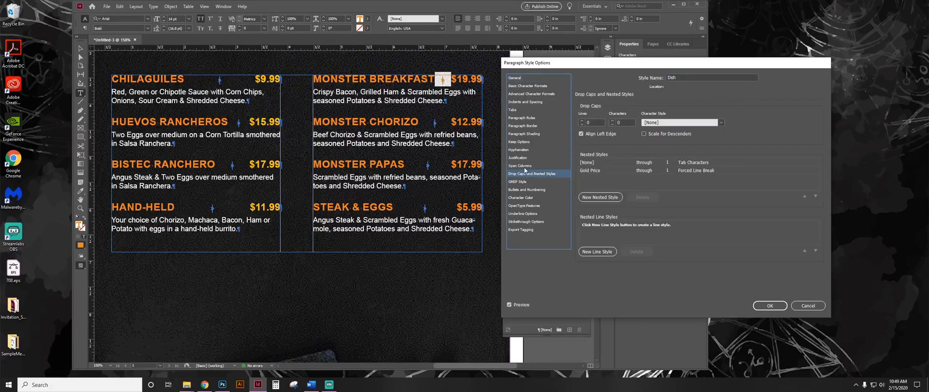
click(697, 163)
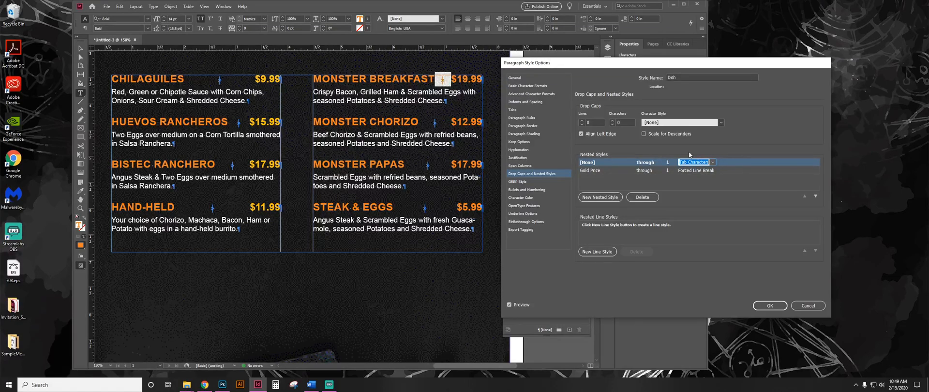
key(ctrl+v)
click(709, 182)
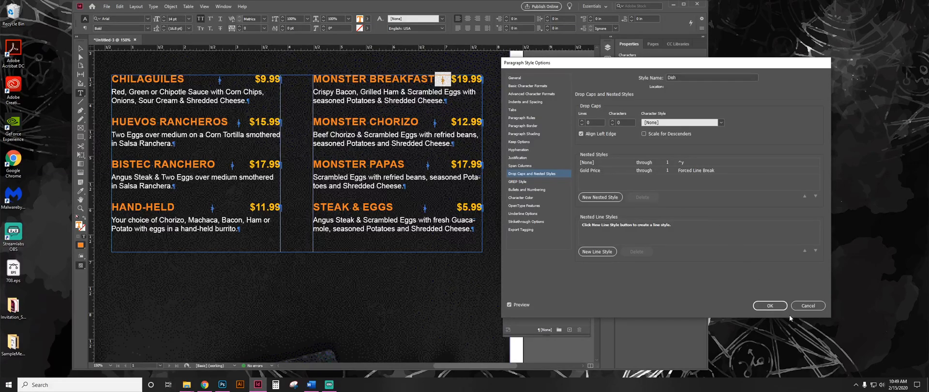
click(770, 306)
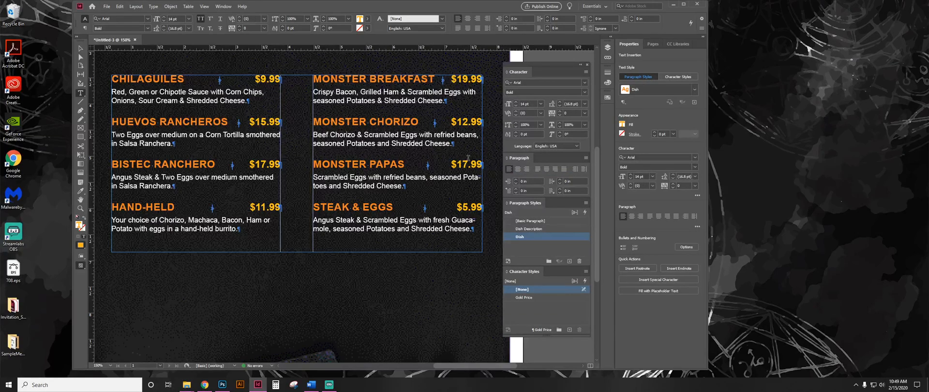
Examine which paragraph and character styles apply to the Monster Chorizo heading, its price and its description.
drag(457, 122, 478, 135)
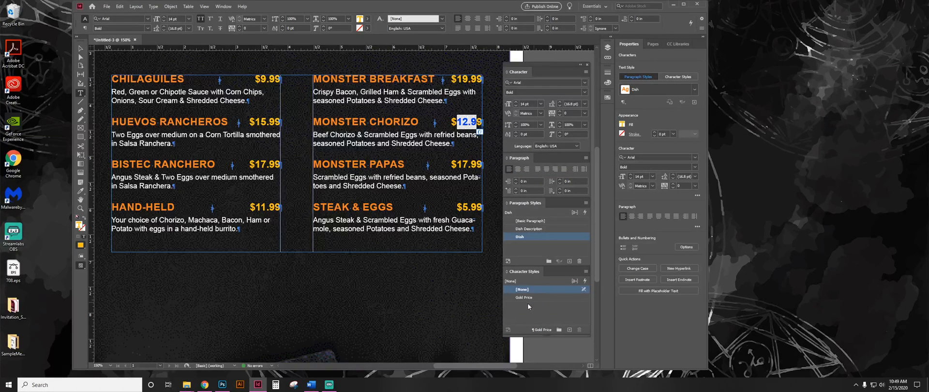
drag(339, 120, 482, 125)
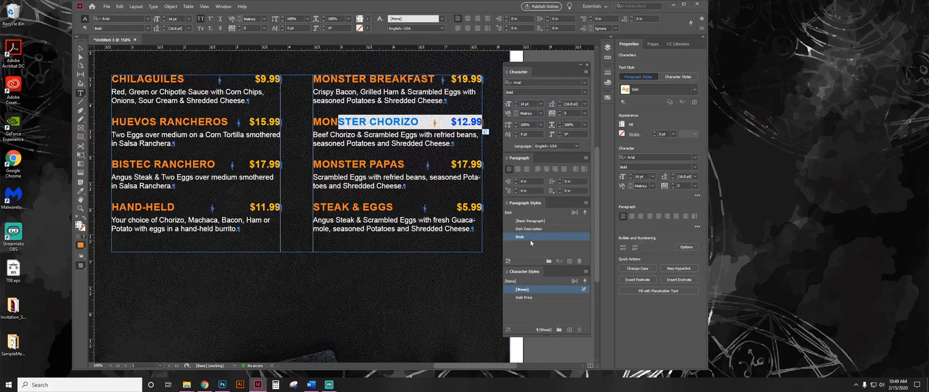
click(458, 122)
drag(447, 122, 482, 122)
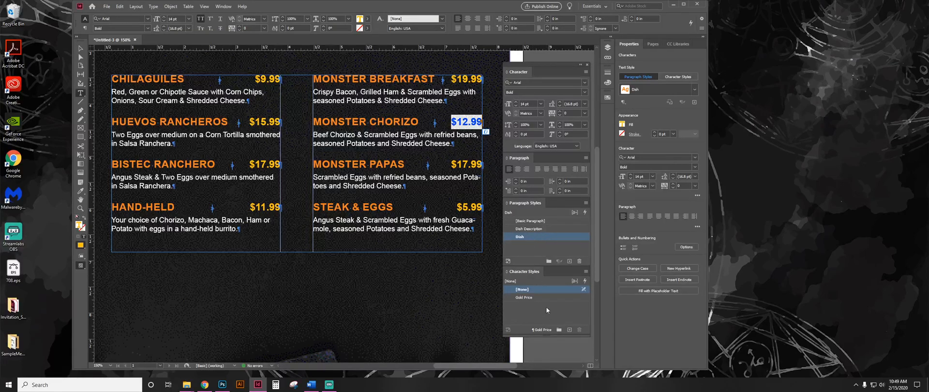
click(389, 131)
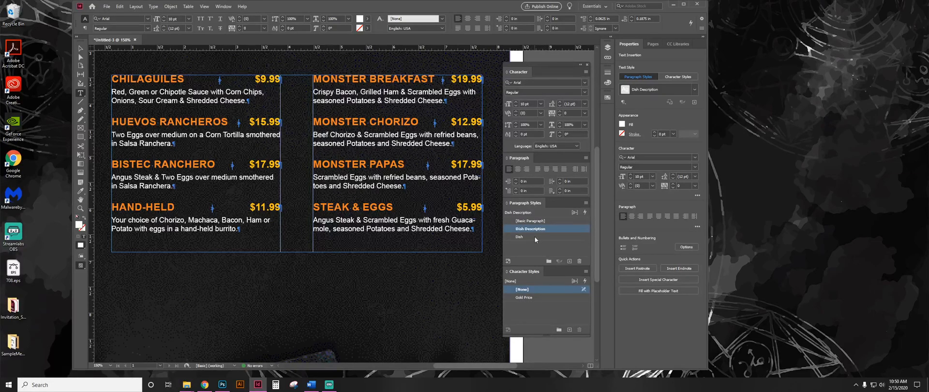
drag(454, 122, 483, 125)
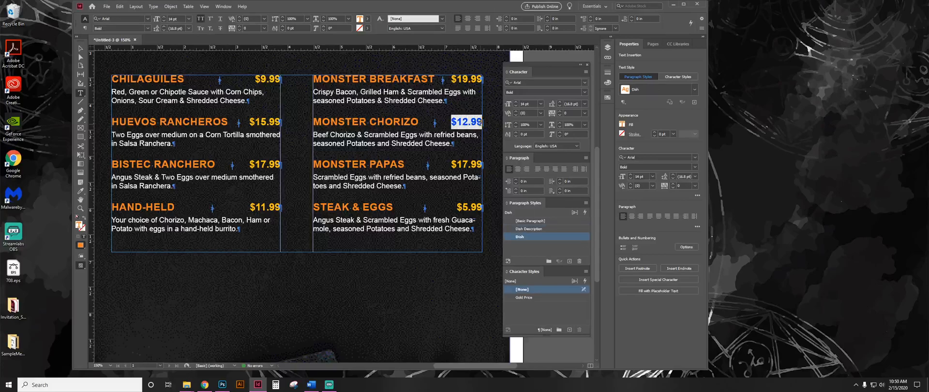
click(462, 121)
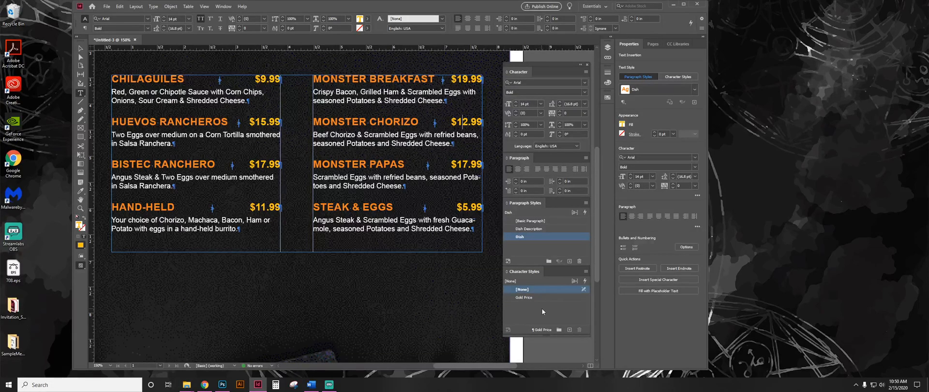
Extend the menu text frame to about 4.01 in tall and start a new paragraph of filler text after the Steak & Eggs description.
click(80, 48)
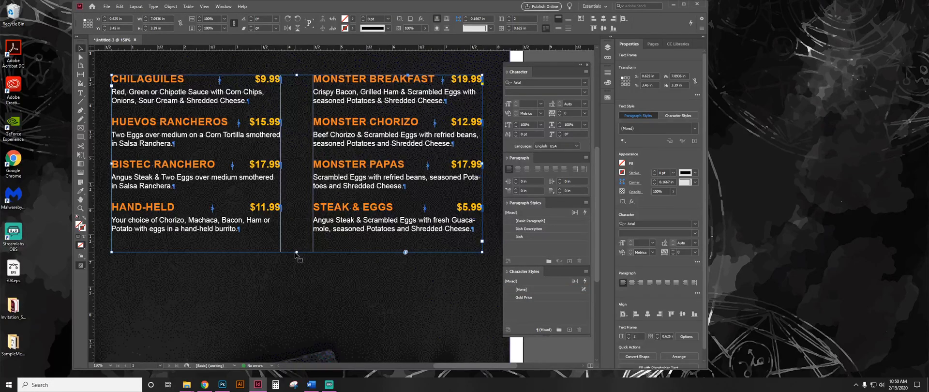
drag(296, 252, 296, 285)
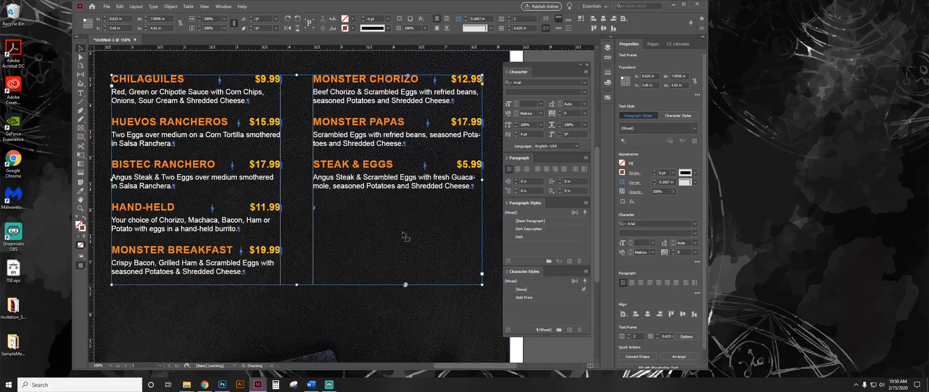
double_click(373, 187)
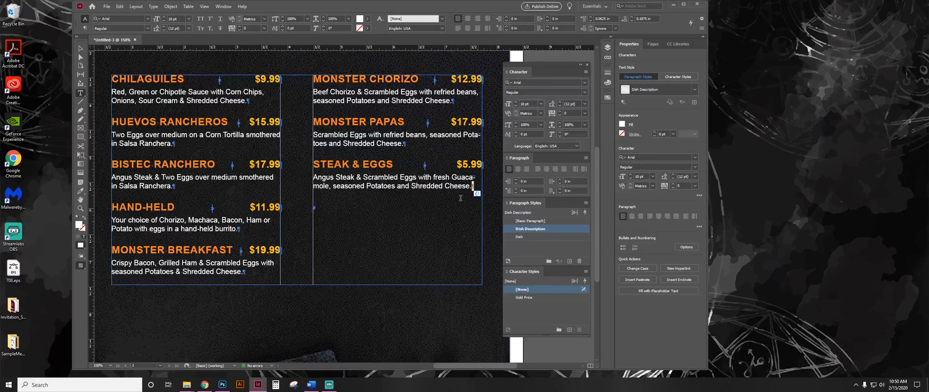
click(476, 186)
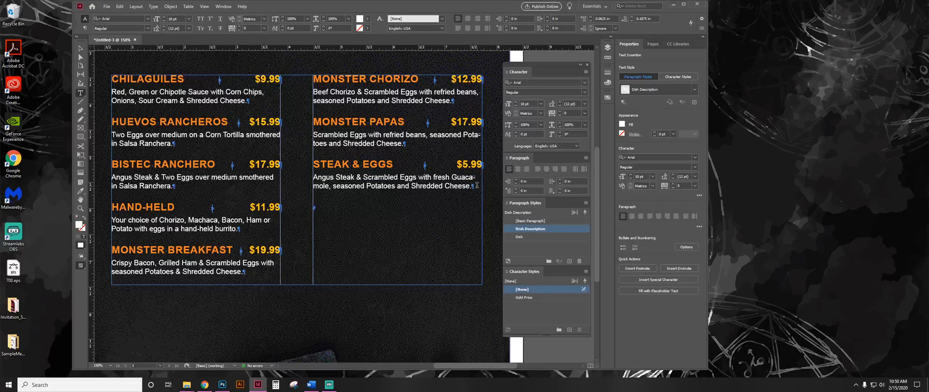
key(Return)
text(wjyhlwjhylkwehylk)
Replace the filler text with the dish name "Steak & Cheese", a right-indent tab and the price $7.99.
double_click(373, 207)
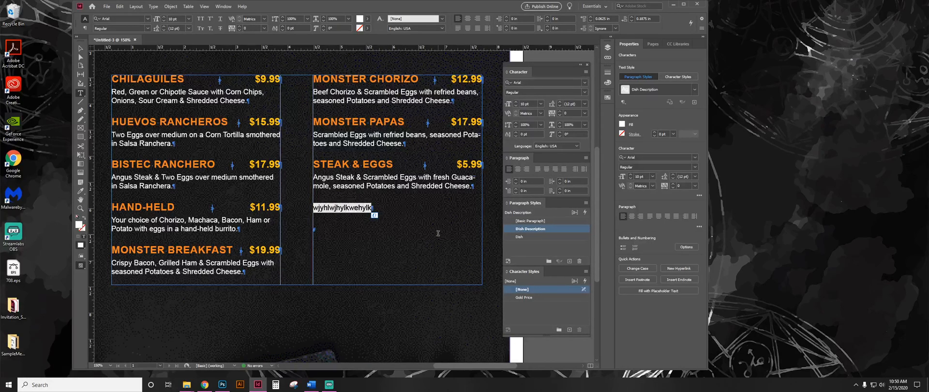
text(Steak)
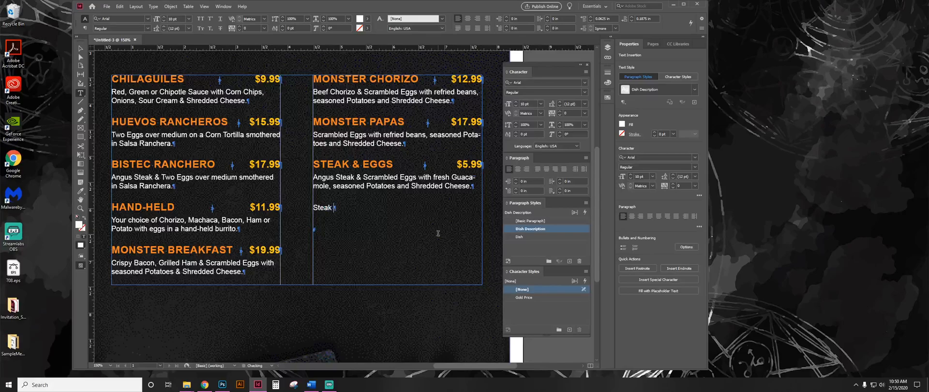
text( & LCh)
key(BackSpace)
key(BackSpace)
key(BackSpace)
text(Cheese)
key(shift+Tab)
text($)
text(7.99 )
text(Add de)
text(sct)
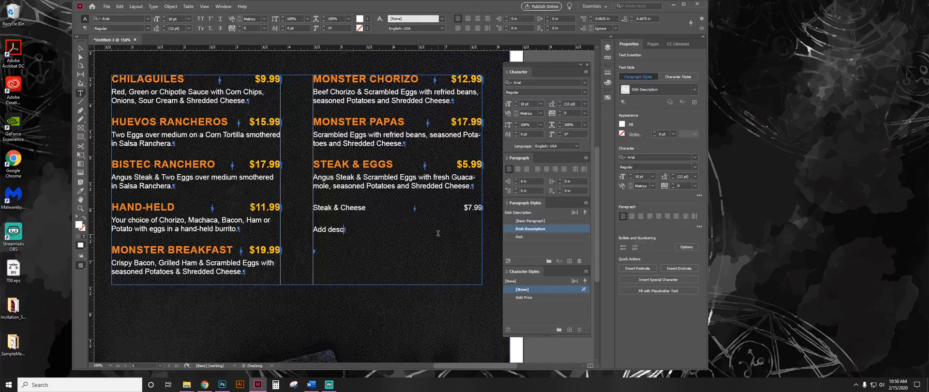
Enter "Add description here." as a new paragraph below the Steak & Cheese line.
key(BackSpace)
text(ription here.)
Apply the Dish paragraph style to the Steak & Cheese line.
click(343, 208)
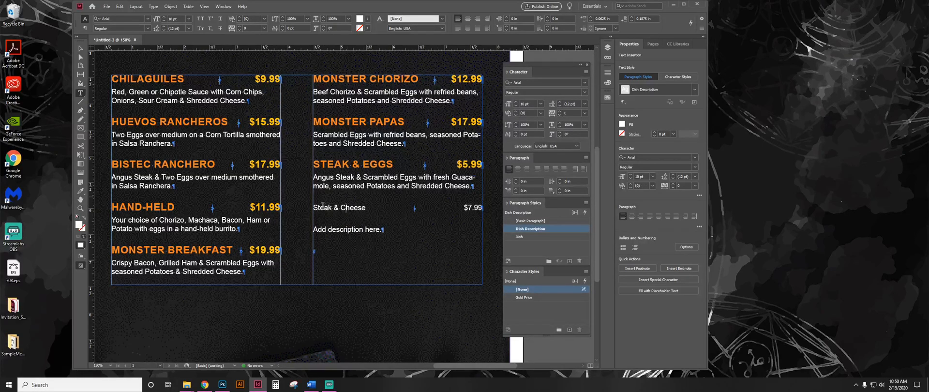
click(520, 237)
drag(323, 207, 394, 207)
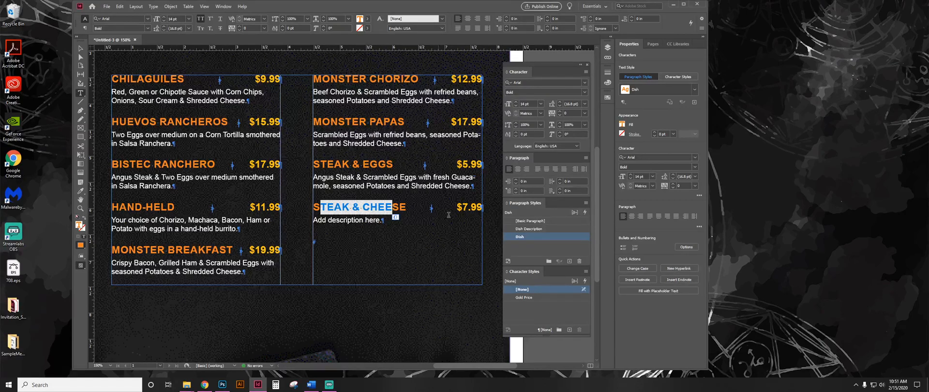
Examine the styles applied to the Steak & Cheese name, tab, price and description, selecting each part in turn.
drag(458, 207, 483, 208)
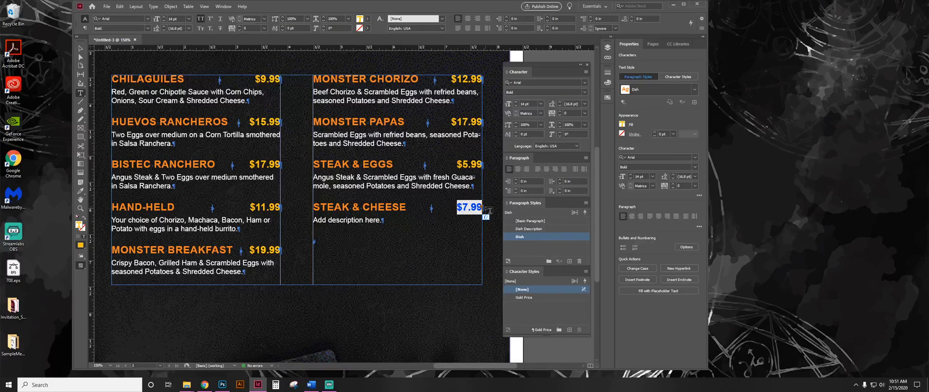
click(457, 206)
drag(457, 207, 407, 206)
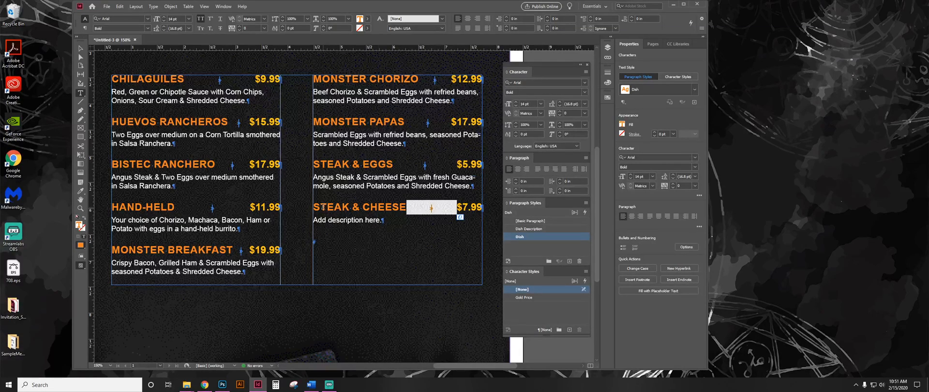
drag(321, 206, 386, 207)
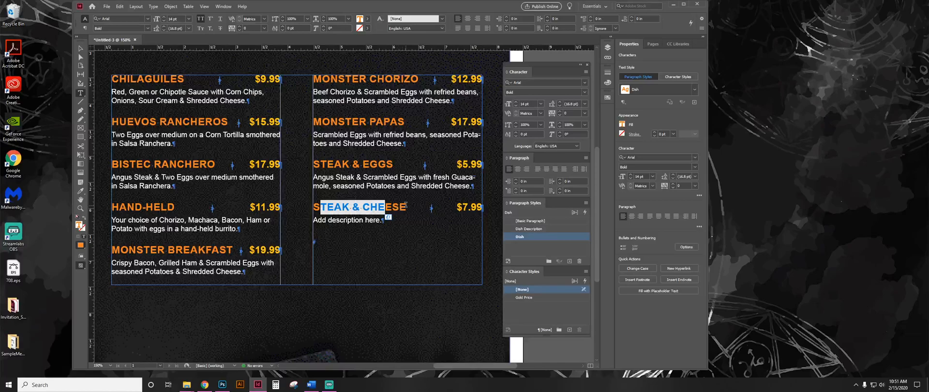
click(457, 207)
drag(457, 207, 477, 207)
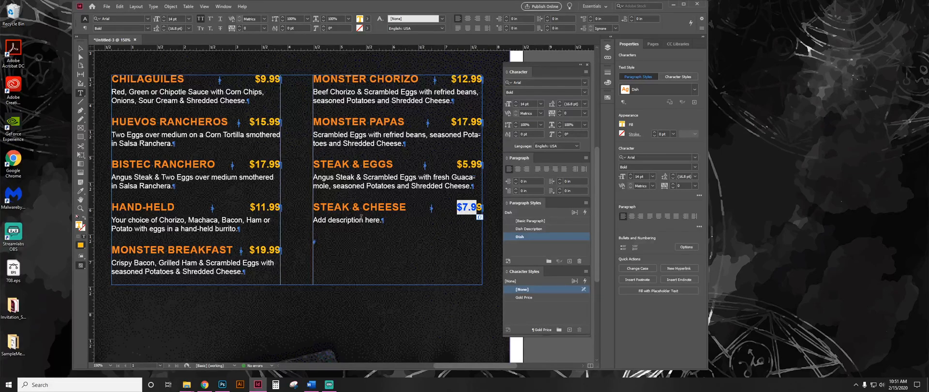
drag(323, 220, 353, 220)
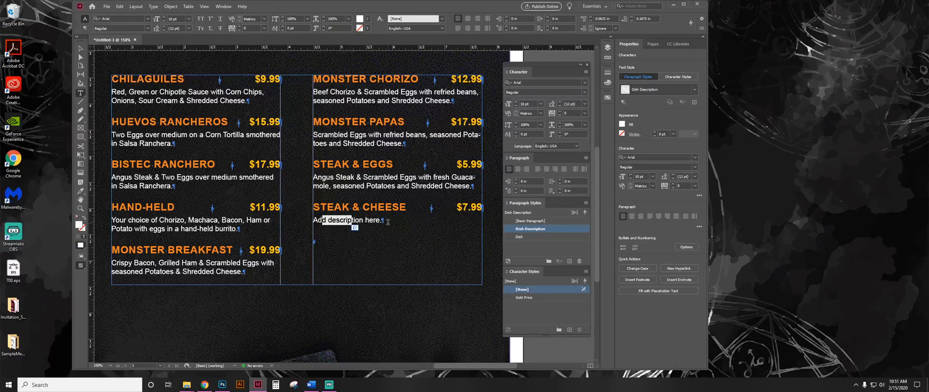
click(368, 219)
click(376, 207)
click(477, 209)
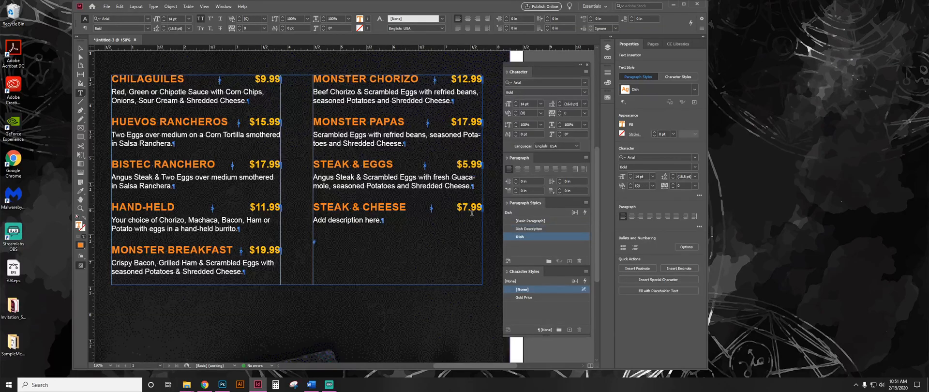
drag(457, 207, 315, 207)
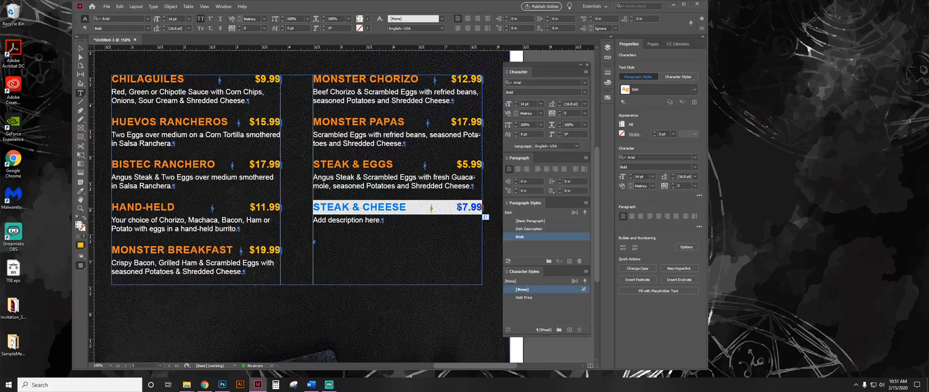
click(461, 207)
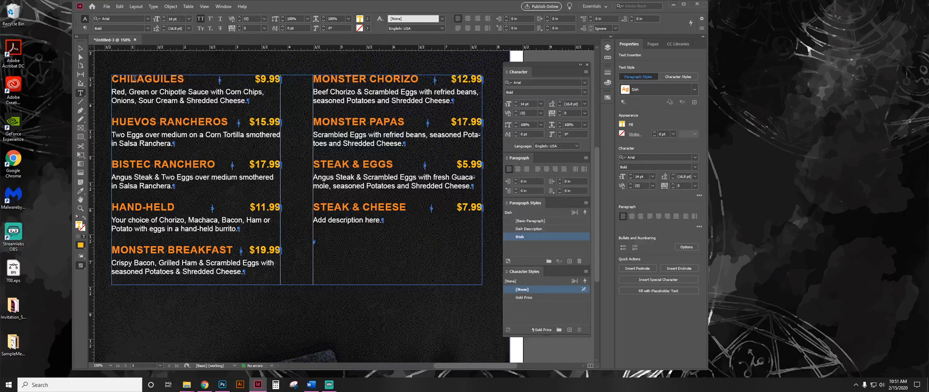
Check the styles applied to dish names, prices and descriptions elsewhere in the menu, including Huevos Rancheros and Bistec Ranchero.
drag(134, 78, 170, 79)
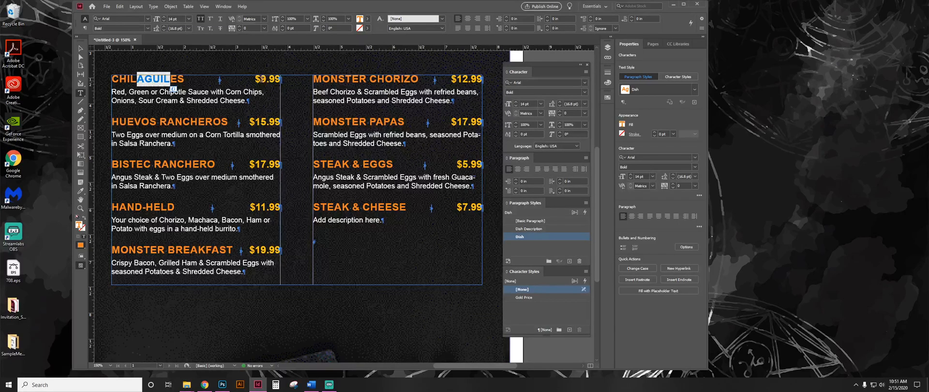
click(261, 79)
drag(262, 121, 275, 122)
click(261, 164)
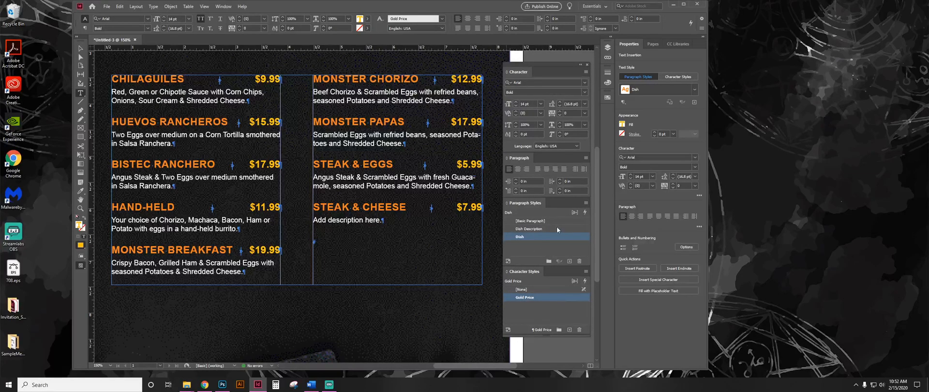
click(390, 187)
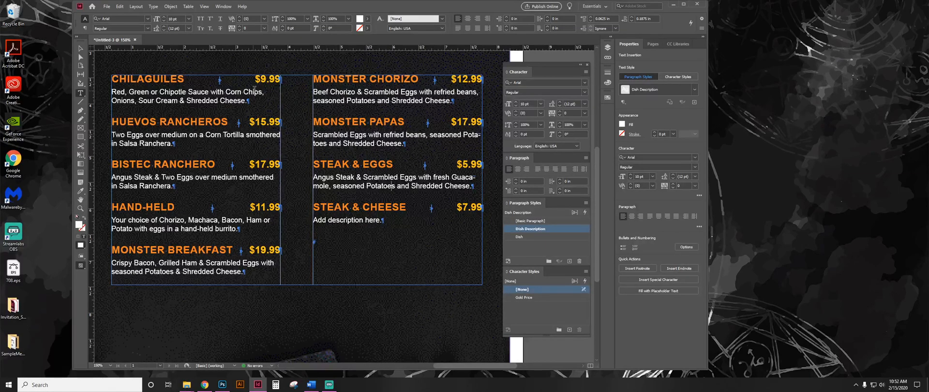
drag(131, 78, 161, 78)
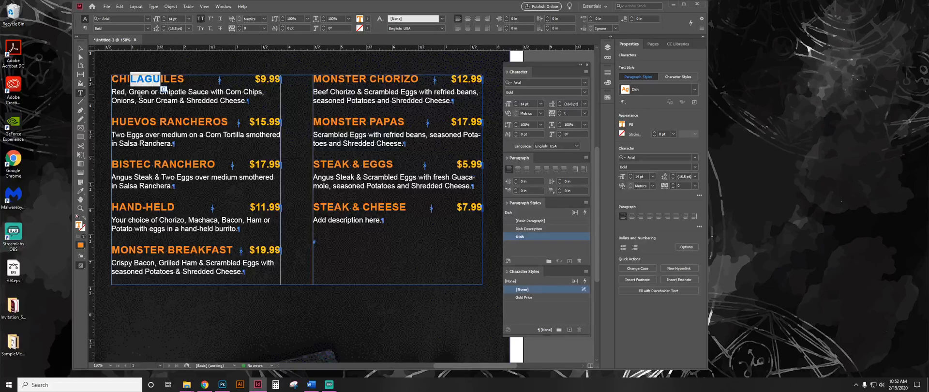
triple_click(140, 92)
drag(135, 122, 182, 121)
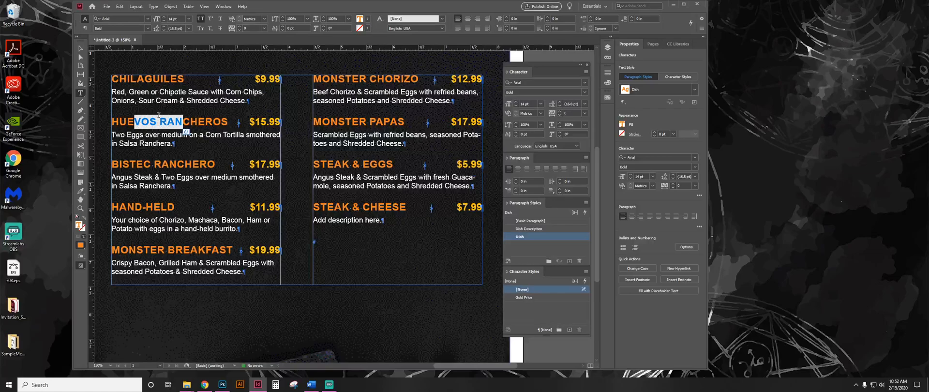
click(198, 117)
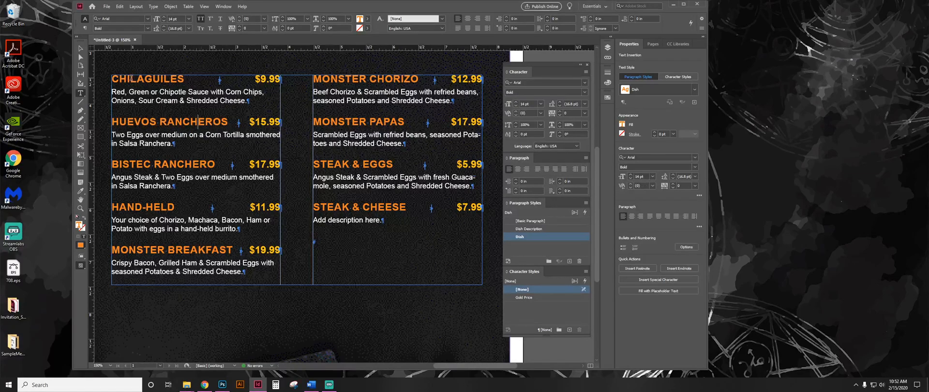
Examine the styles applied to the names, prices and descriptions of the Chilaguiles and Huevos Rancheros entries.
drag(130, 78, 178, 78)
drag(257, 78, 281, 79)
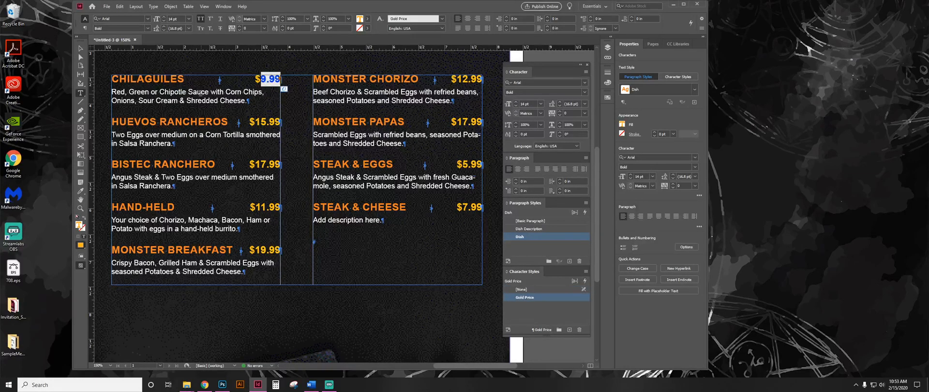
drag(202, 92, 219, 100)
drag(132, 122, 167, 123)
drag(261, 122, 276, 122)
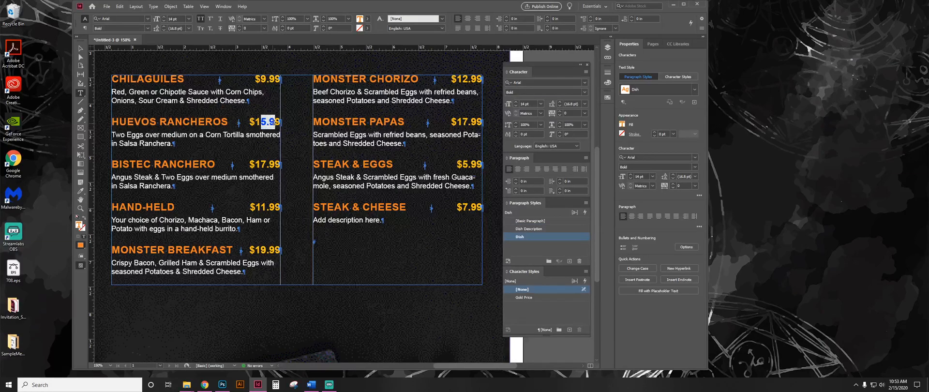
drag(203, 134, 216, 136)
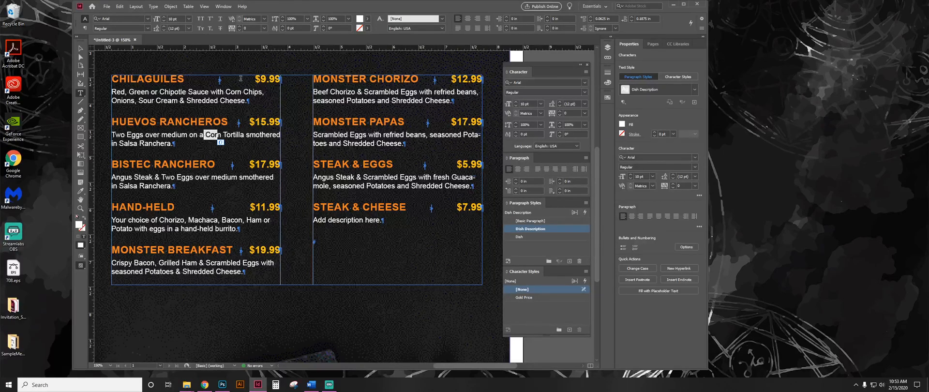
drag(264, 102, 111, 77)
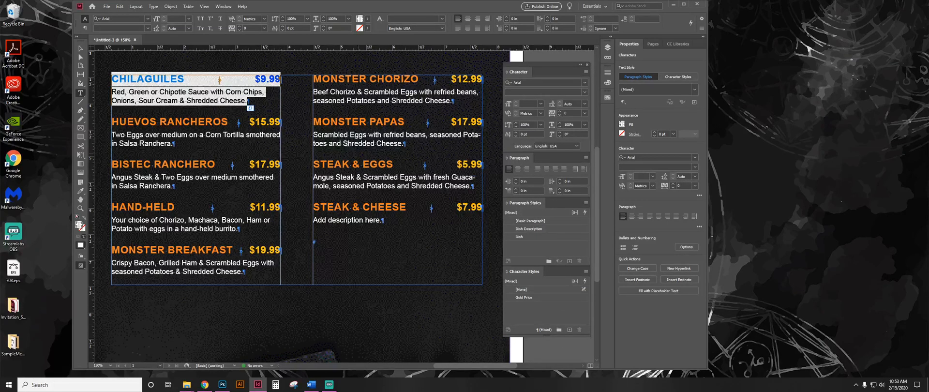
click(228, 114)
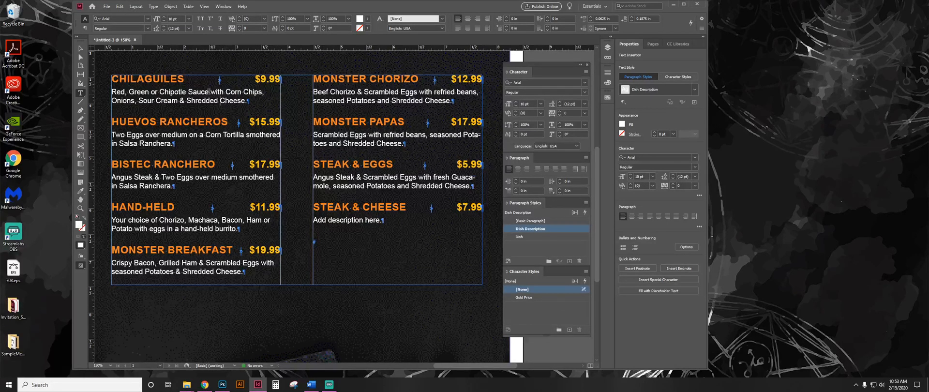
Edit the Dish paragraph style so that its Next Style is Dish Description.
drag(170, 79, 127, 79)
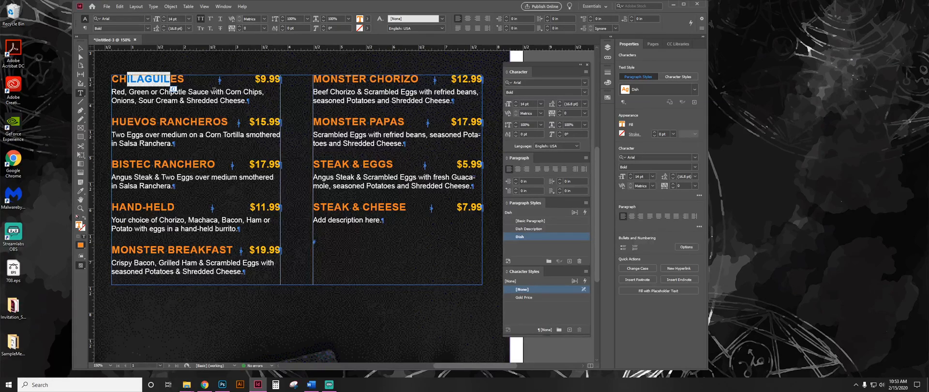
right_click(549, 236)
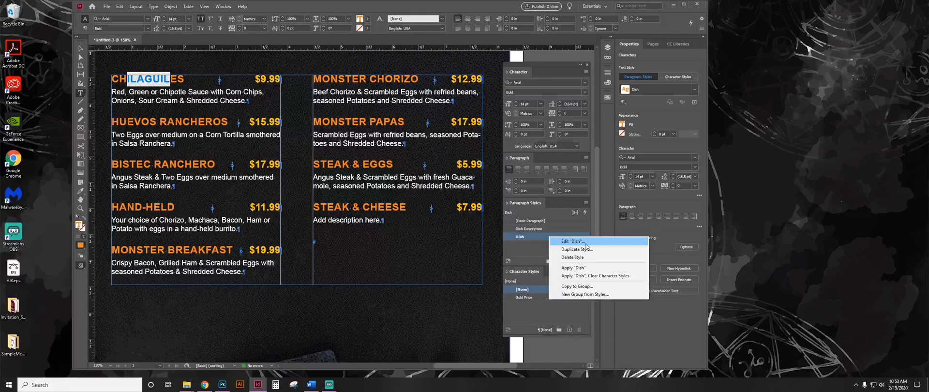
click(586, 242)
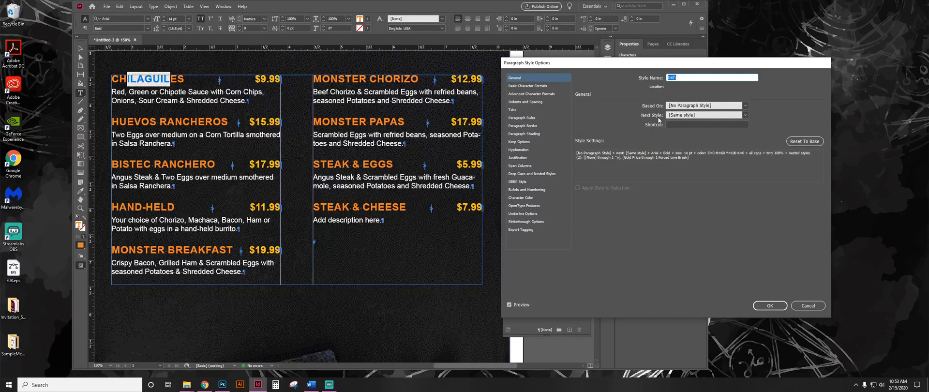
drag(638, 63, 568, 51)
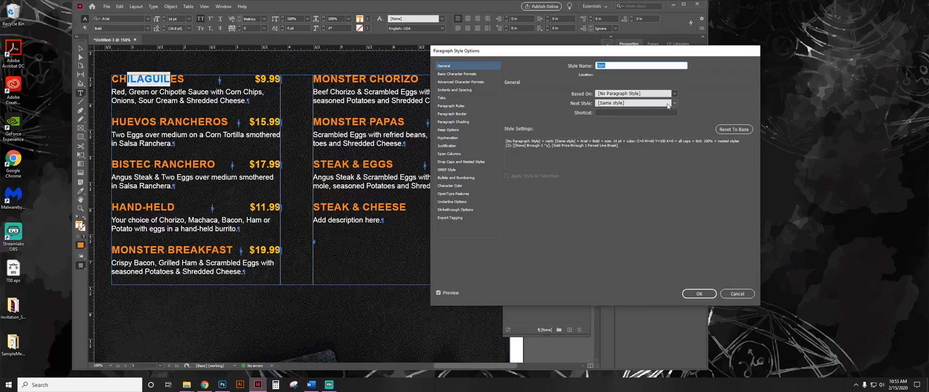
click(675, 104)
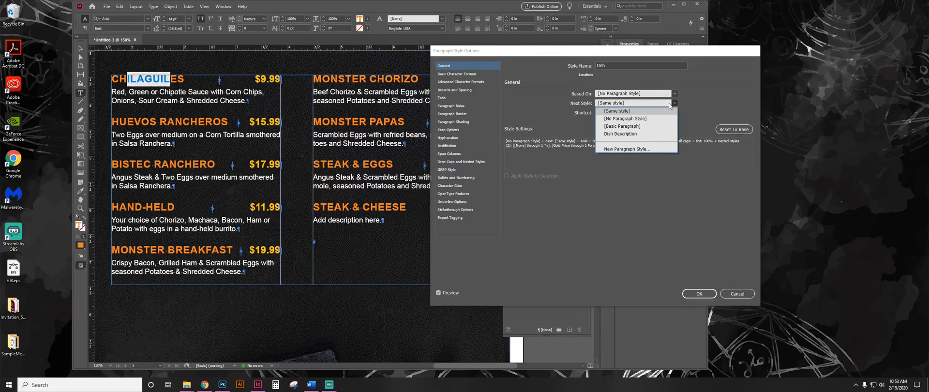
click(623, 136)
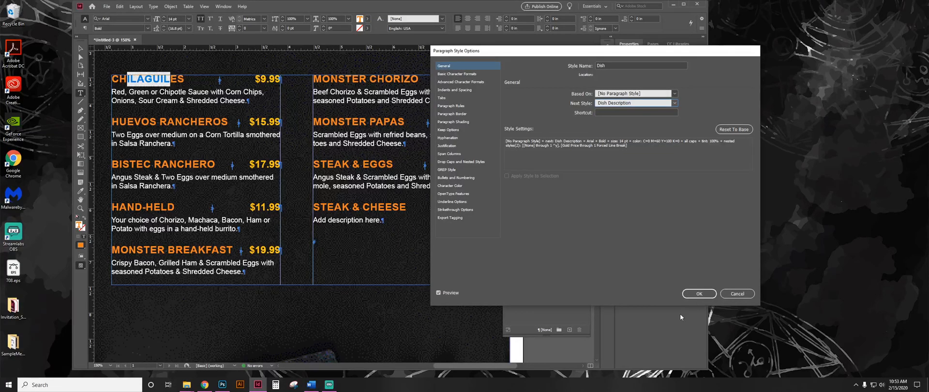
click(697, 294)
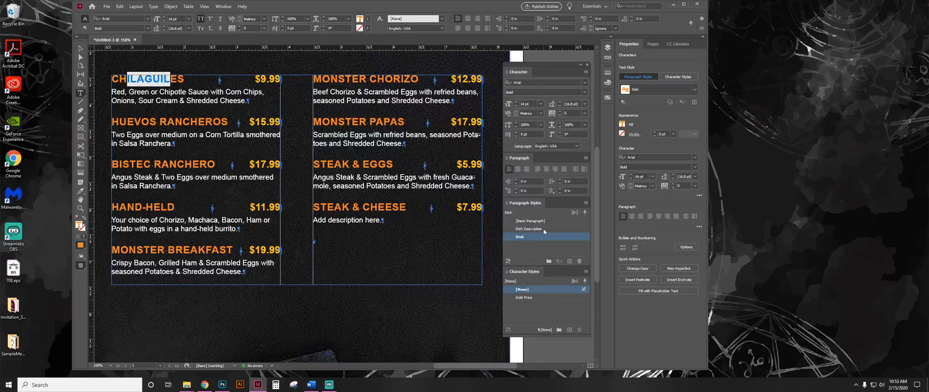
Edit the Dish Description paragraph style so that its Next Style is Dish.
drag(231, 101, 171, 101)
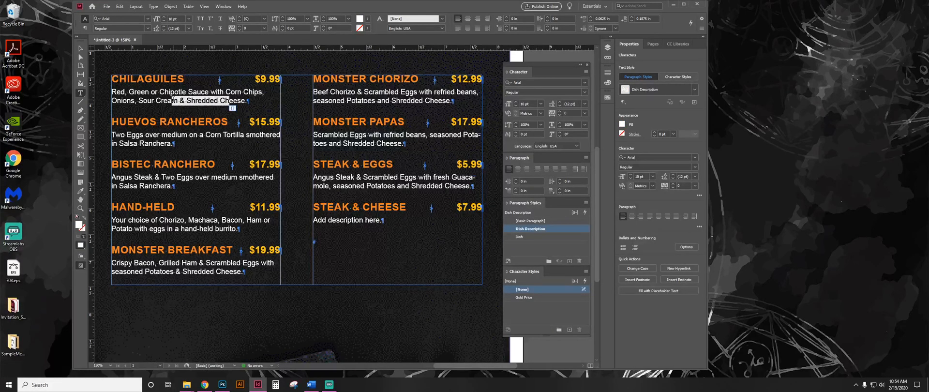
drag(121, 122, 183, 122)
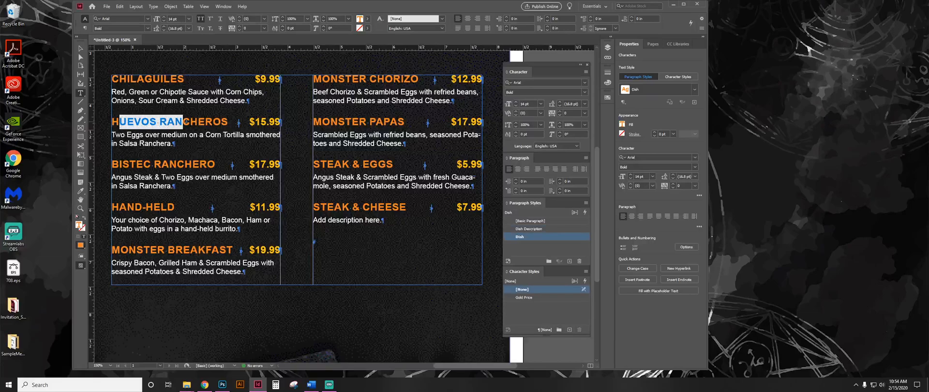
right_click(553, 228)
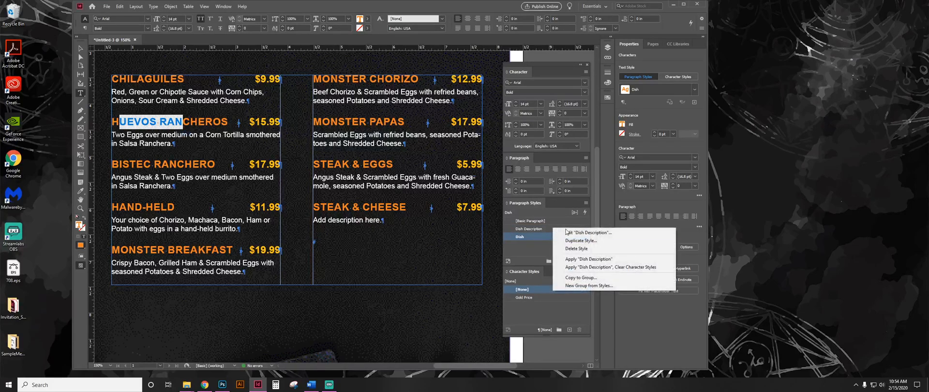
click(589, 234)
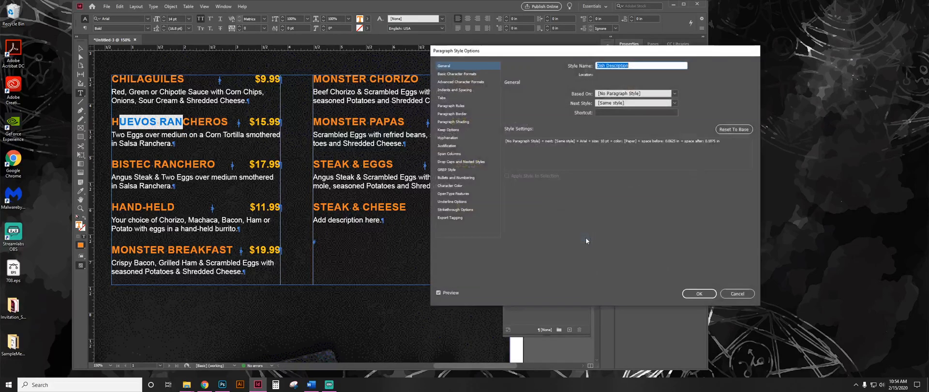
click(675, 104)
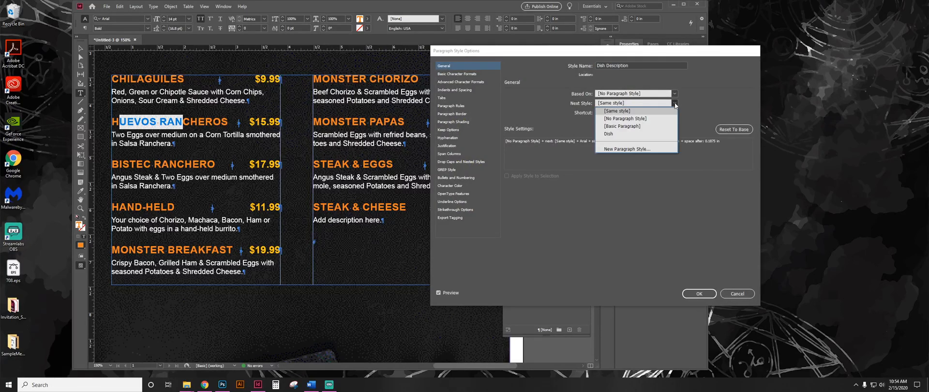
click(634, 134)
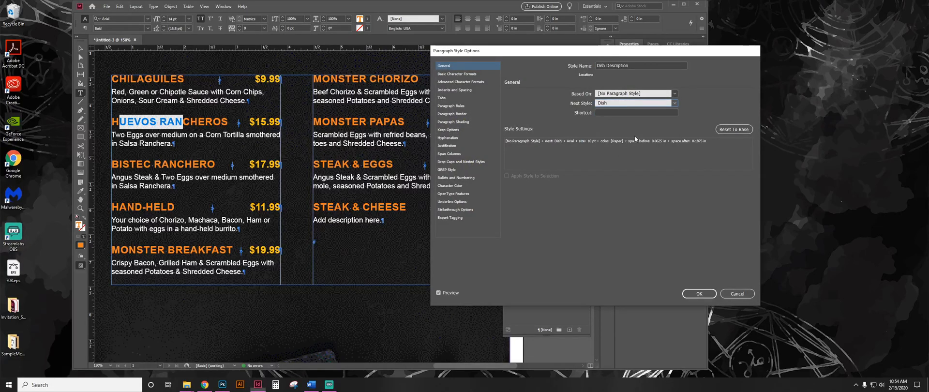
click(688, 294)
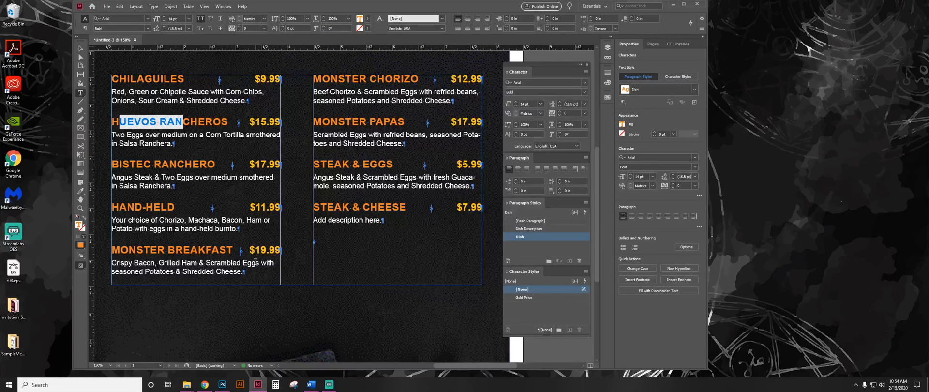
Delete all the text in the two-column dish text frame of the menu.
key(ctrl+minus)
key(ctrl+minus)
key(ctrl+minus)
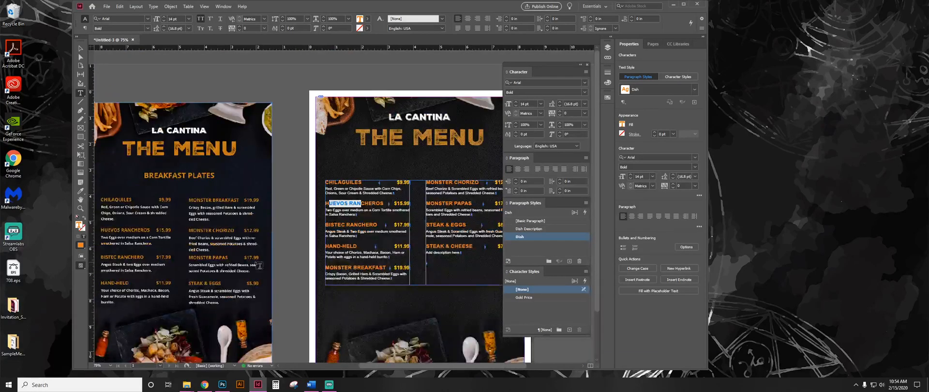
click(364, 224)
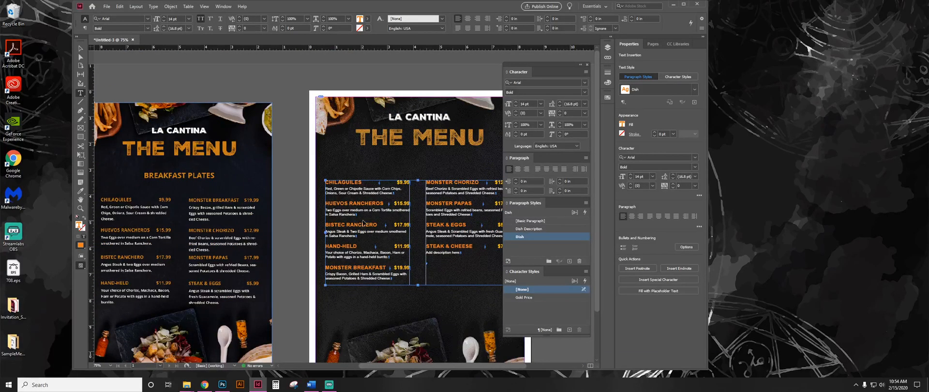
key(ctrl+a)
key(BackSpace)
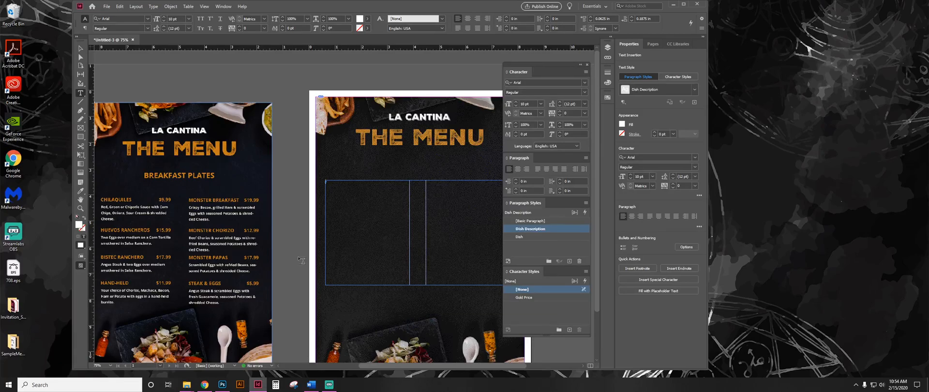
Open MenuText.docx from the SampleMenu_Styles folder as a read-only copy in Word, copy all its dish text and close it.
click(12, 342)
double_click(12, 343)
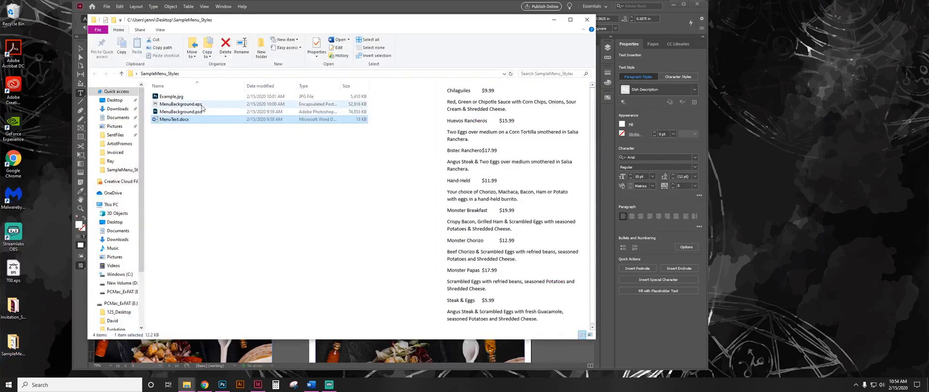
double_click(175, 119)
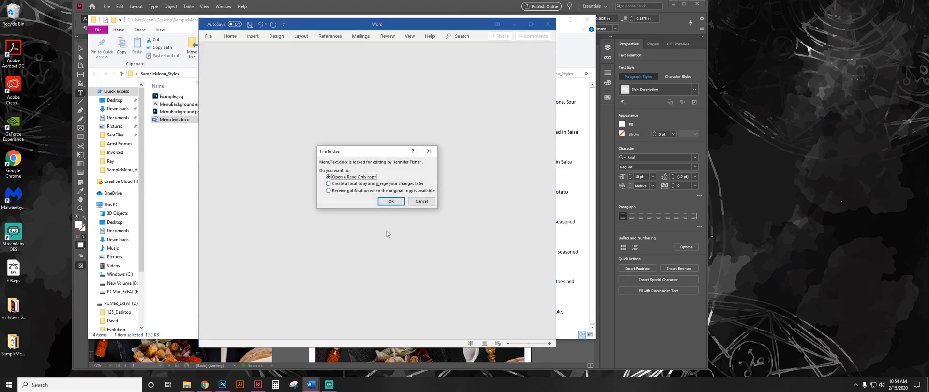
click(390, 201)
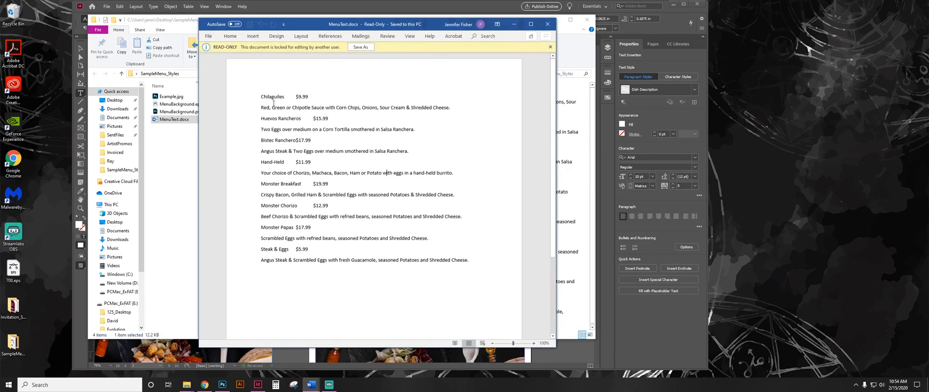
drag(261, 97, 480, 260)
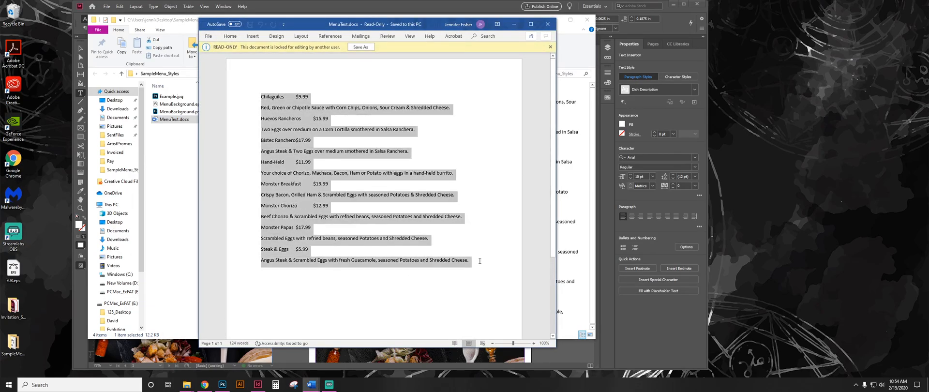
click(547, 26)
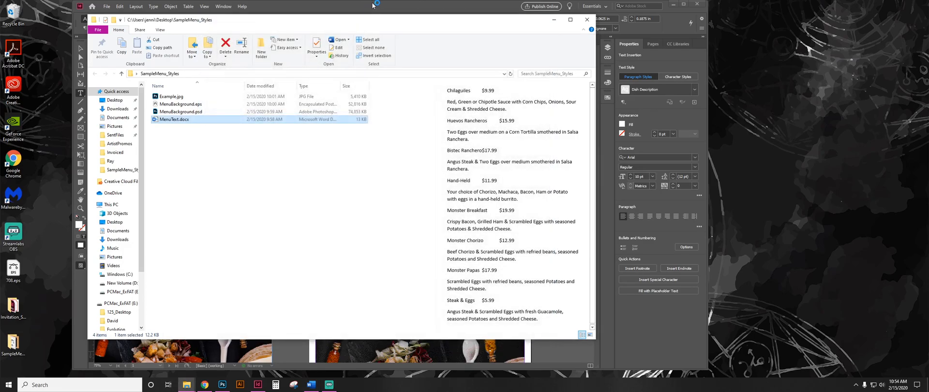
Switch back to InDesign and paste the copied dish text into the empty two-column frame.
click(372, 5)
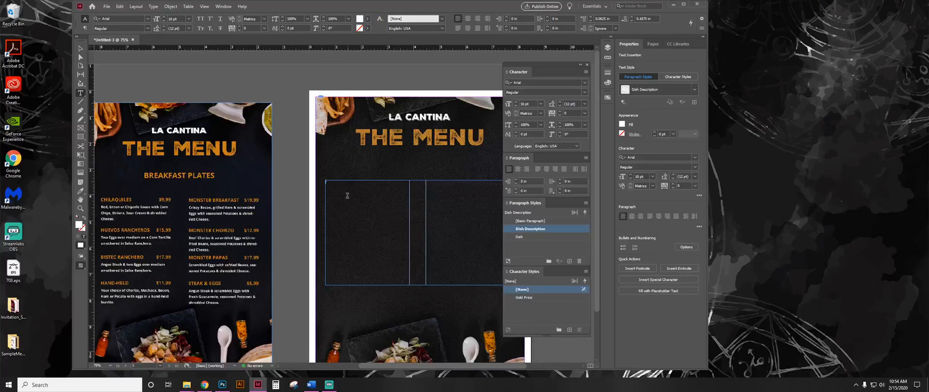
ctrl+click(345, 133)
key(ctrl+v)
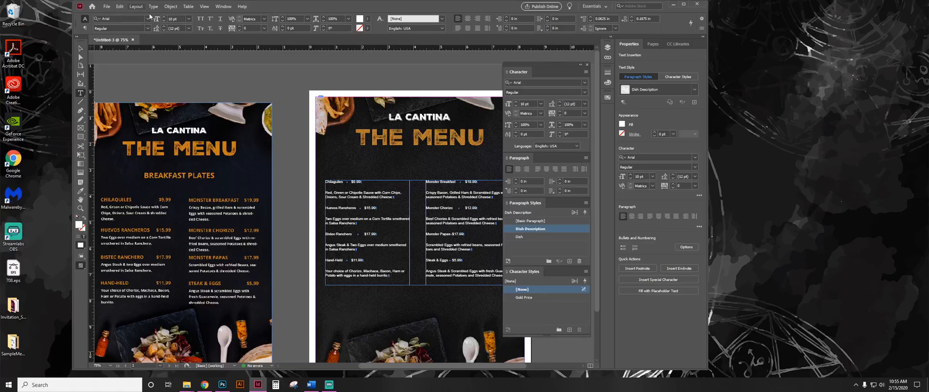
Replace every tab (^t) in the document with a right indent tab (^y) using Find/Change.
click(120, 7)
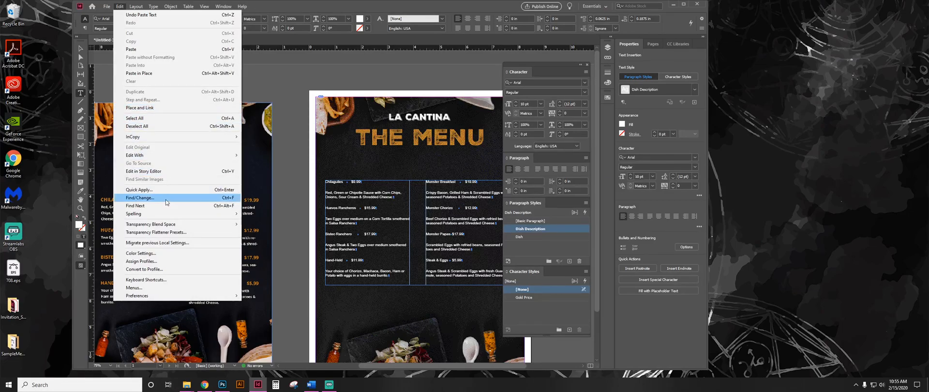
click(166, 198)
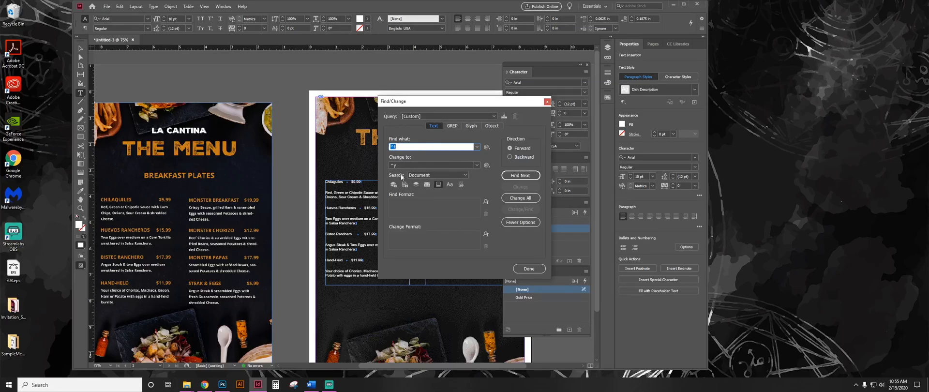
click(521, 198)
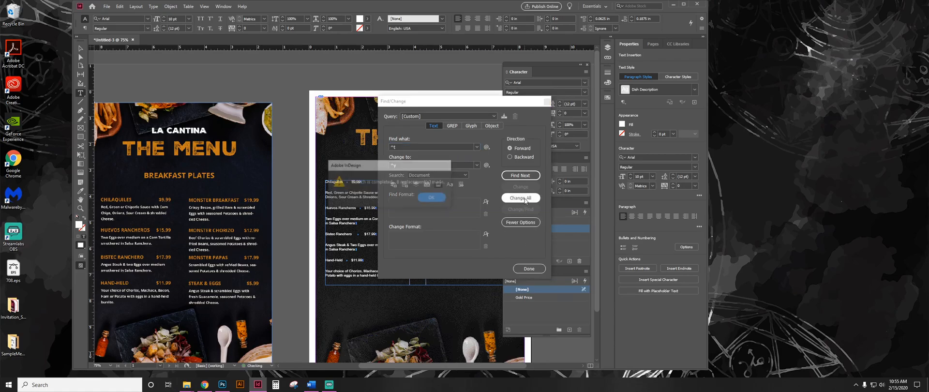
click(441, 200)
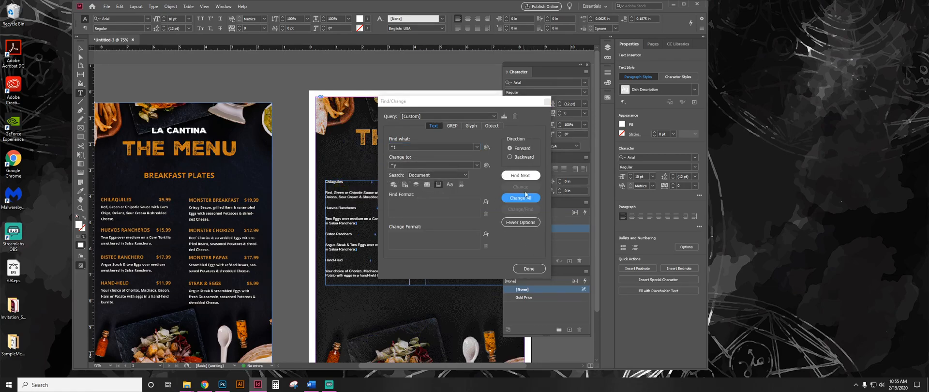
click(530, 269)
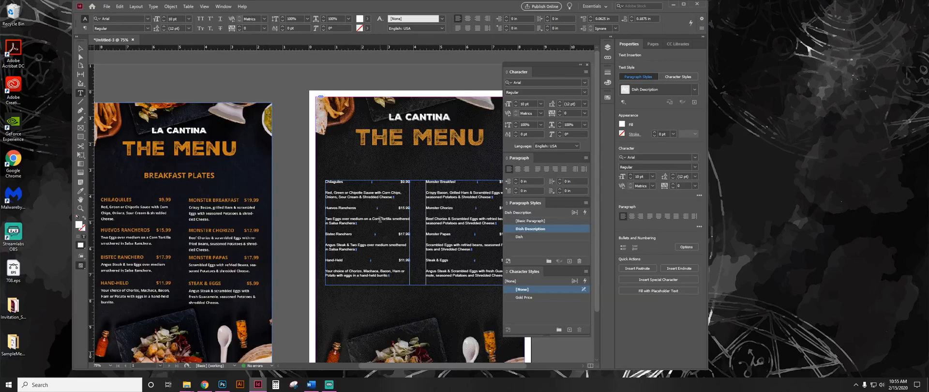
Apply the Dish paragraph style followed by its Next Style to all the pasted menu text in the two-column frame.
key(ctrl+a)
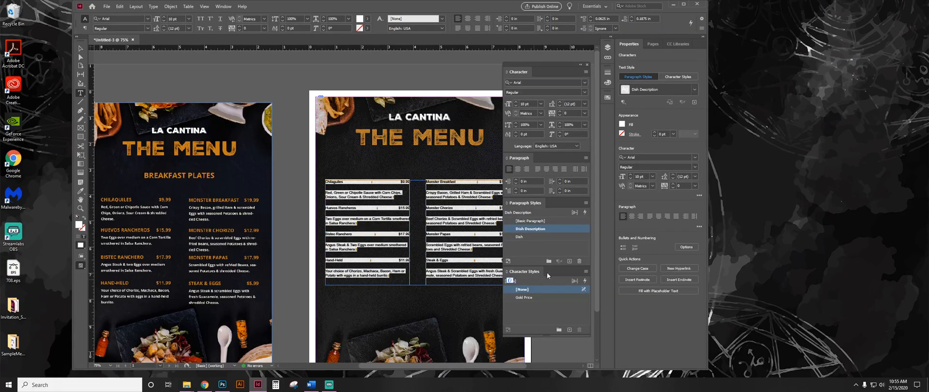
right_click(537, 238)
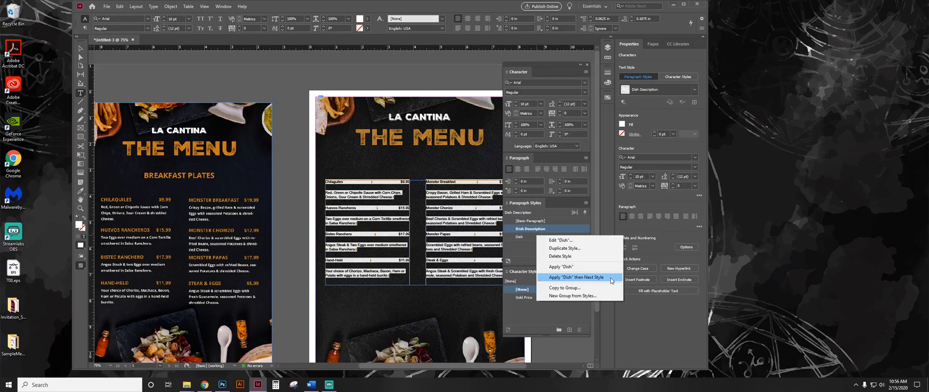
click(563, 278)
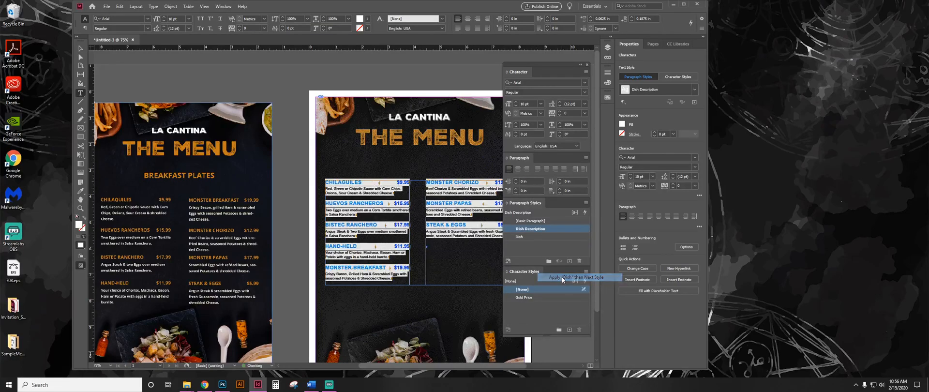
click(394, 224)
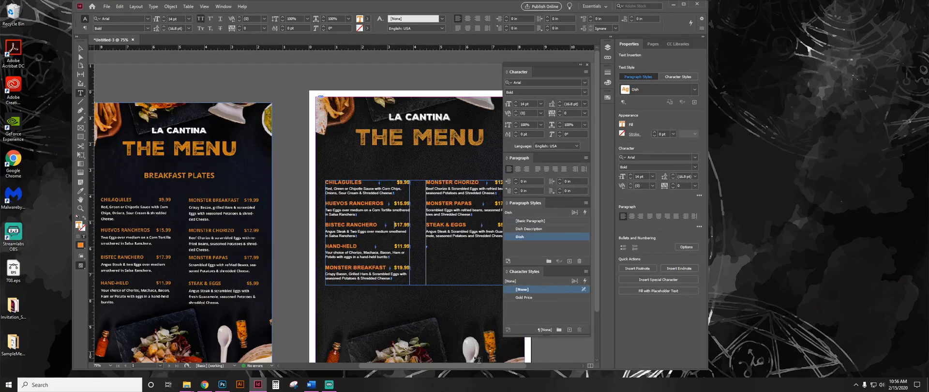
drag(431, 364, 448, 365)
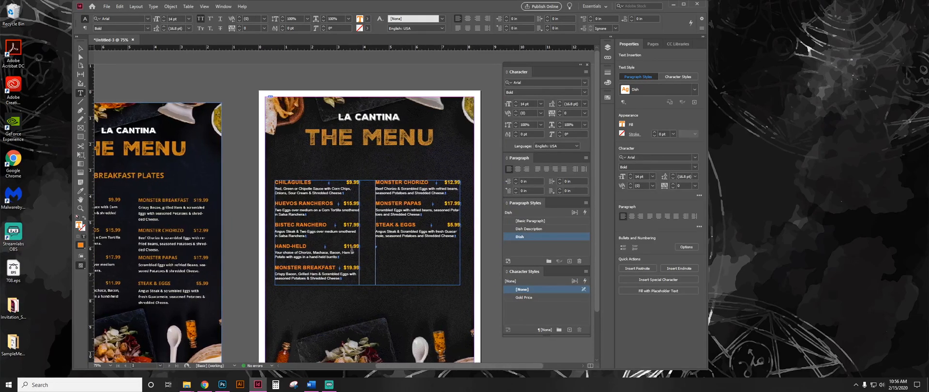
drag(279, 181, 357, 184)
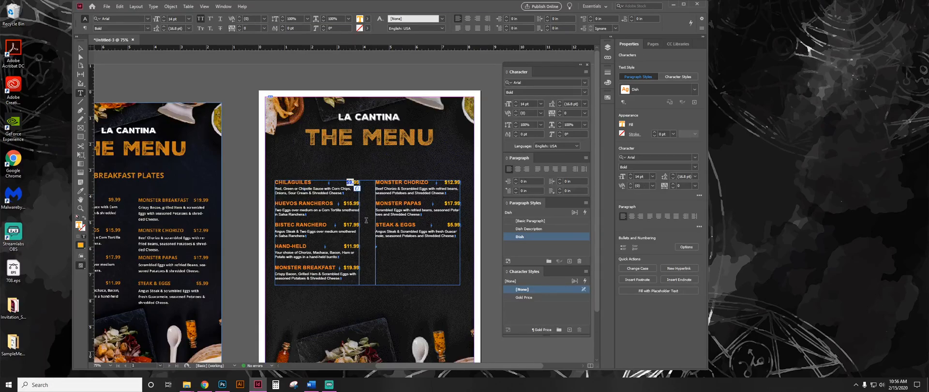
drag(284, 188, 314, 203)
click(294, 199)
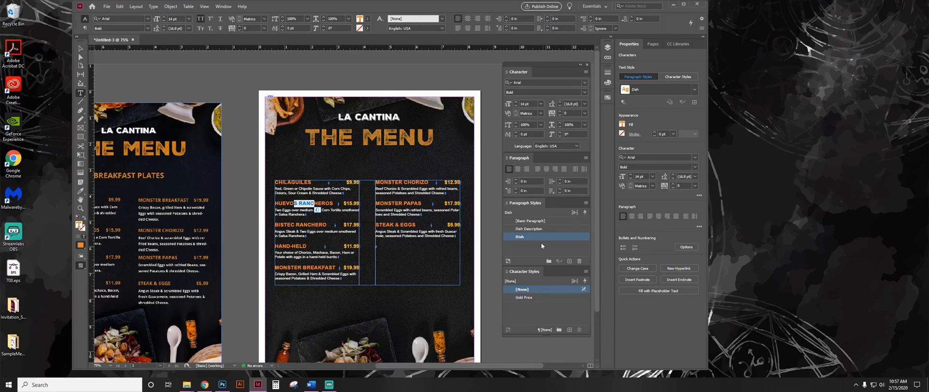
Shorten the two-column dish text frame from its lower edge so that Monster Breakfast starts the second column.
click(80, 48)
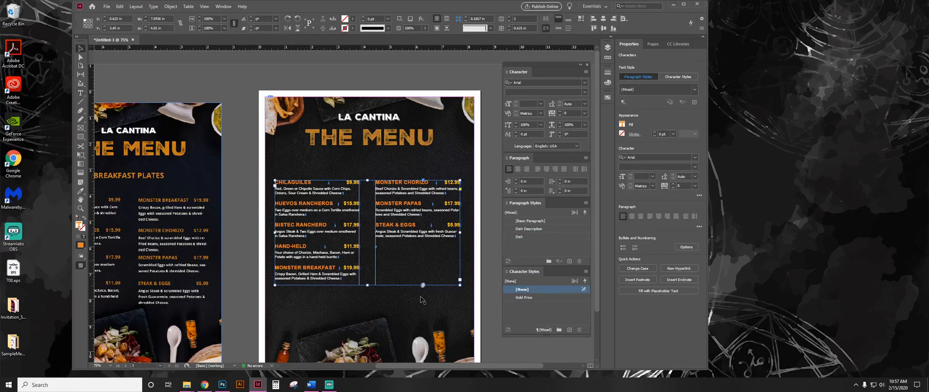
drag(368, 285, 368, 264)
click(236, 300)
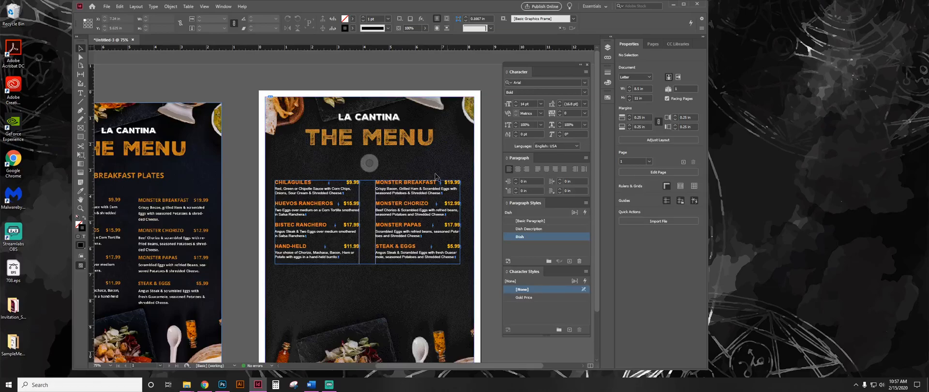
Edit the Dish paragraph style to use the red C=15 M=100 Y=100 swatch as its character colour.
right_click(553, 238)
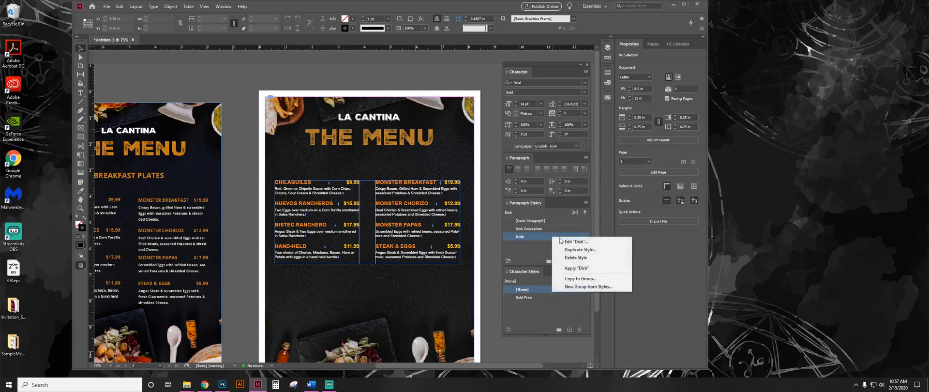
click(588, 242)
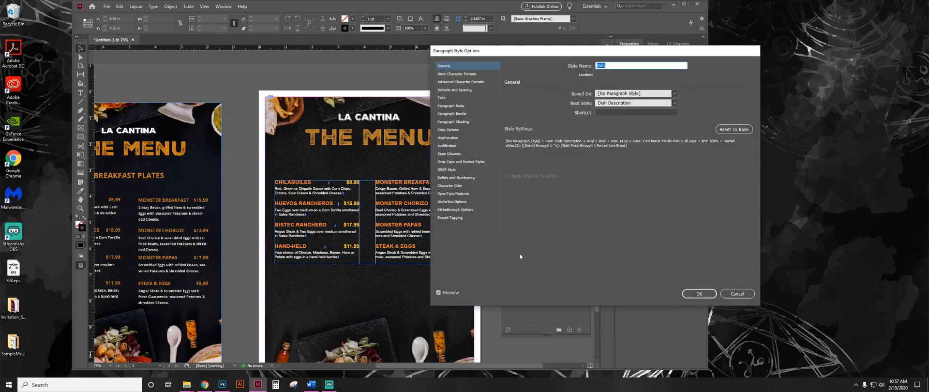
click(449, 186)
click(582, 121)
click(712, 292)
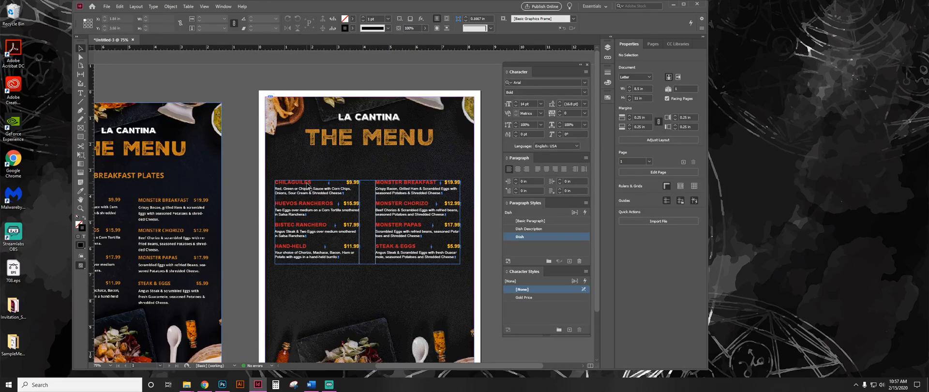
Recolour only the CHILAQUILES dish name with the green C=75 M=5 Y=100 K=0 swatch as a local override.
double_click(319, 183)
double_click(317, 183)
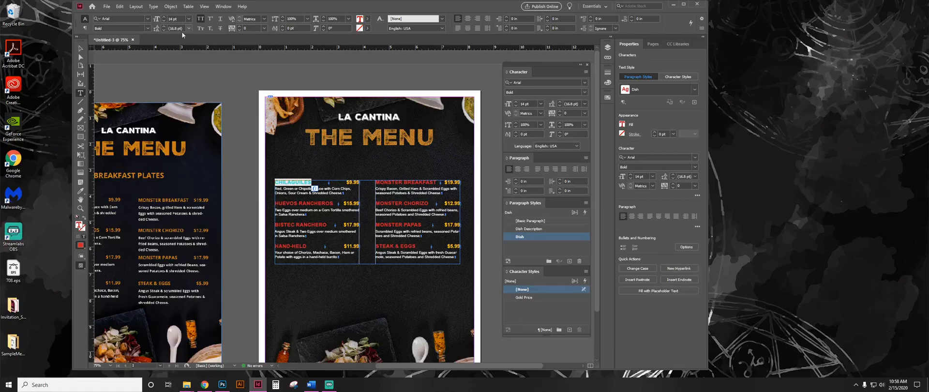
click(367, 18)
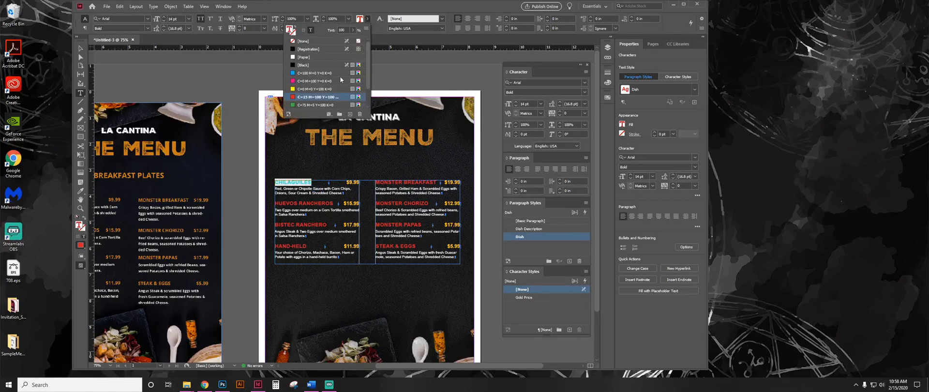
click(321, 104)
click(297, 233)
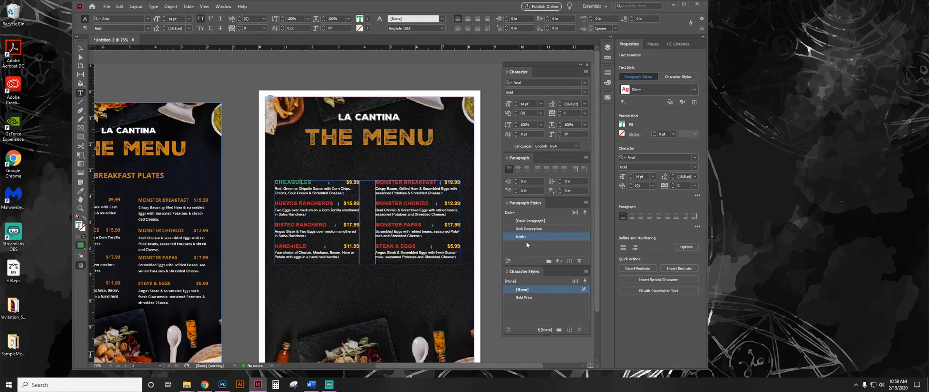
Redefine the Dish paragraph style from the green CHILAQUILES text.
mouse_move(527, 240)
right_click(545, 237)
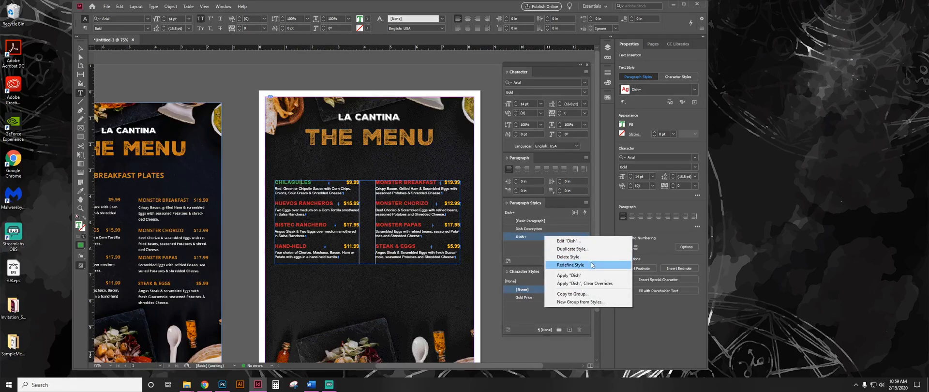
click(591, 265)
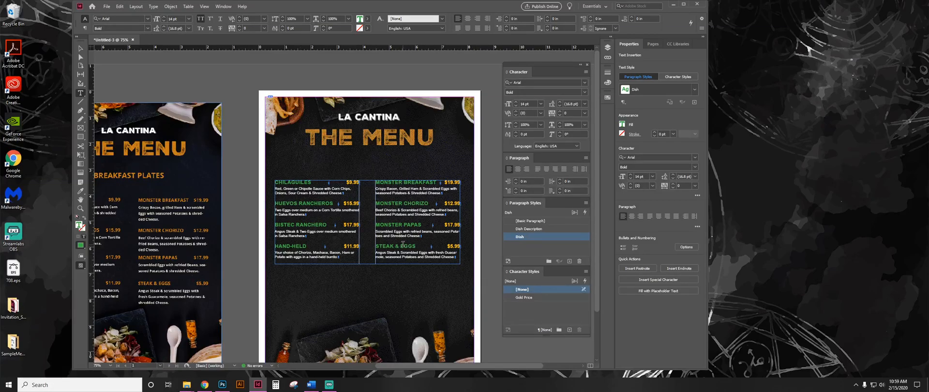
Undo the Dish style redefinition and clear the local colour override on the CHILAQUILES line.
key(ctrl+z)
click(560, 262)
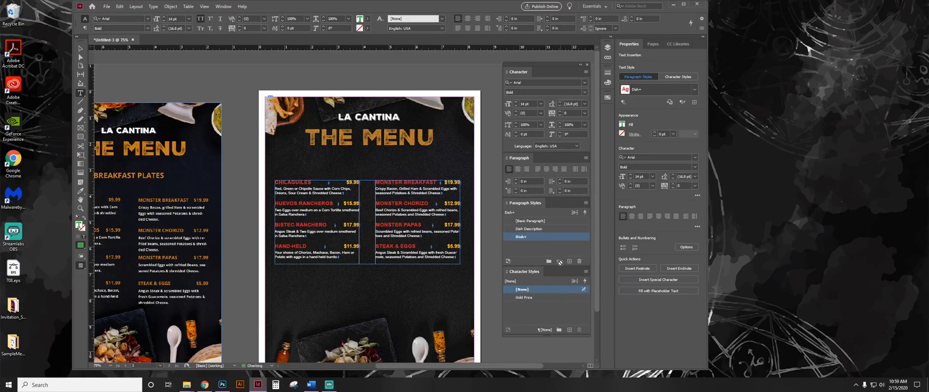